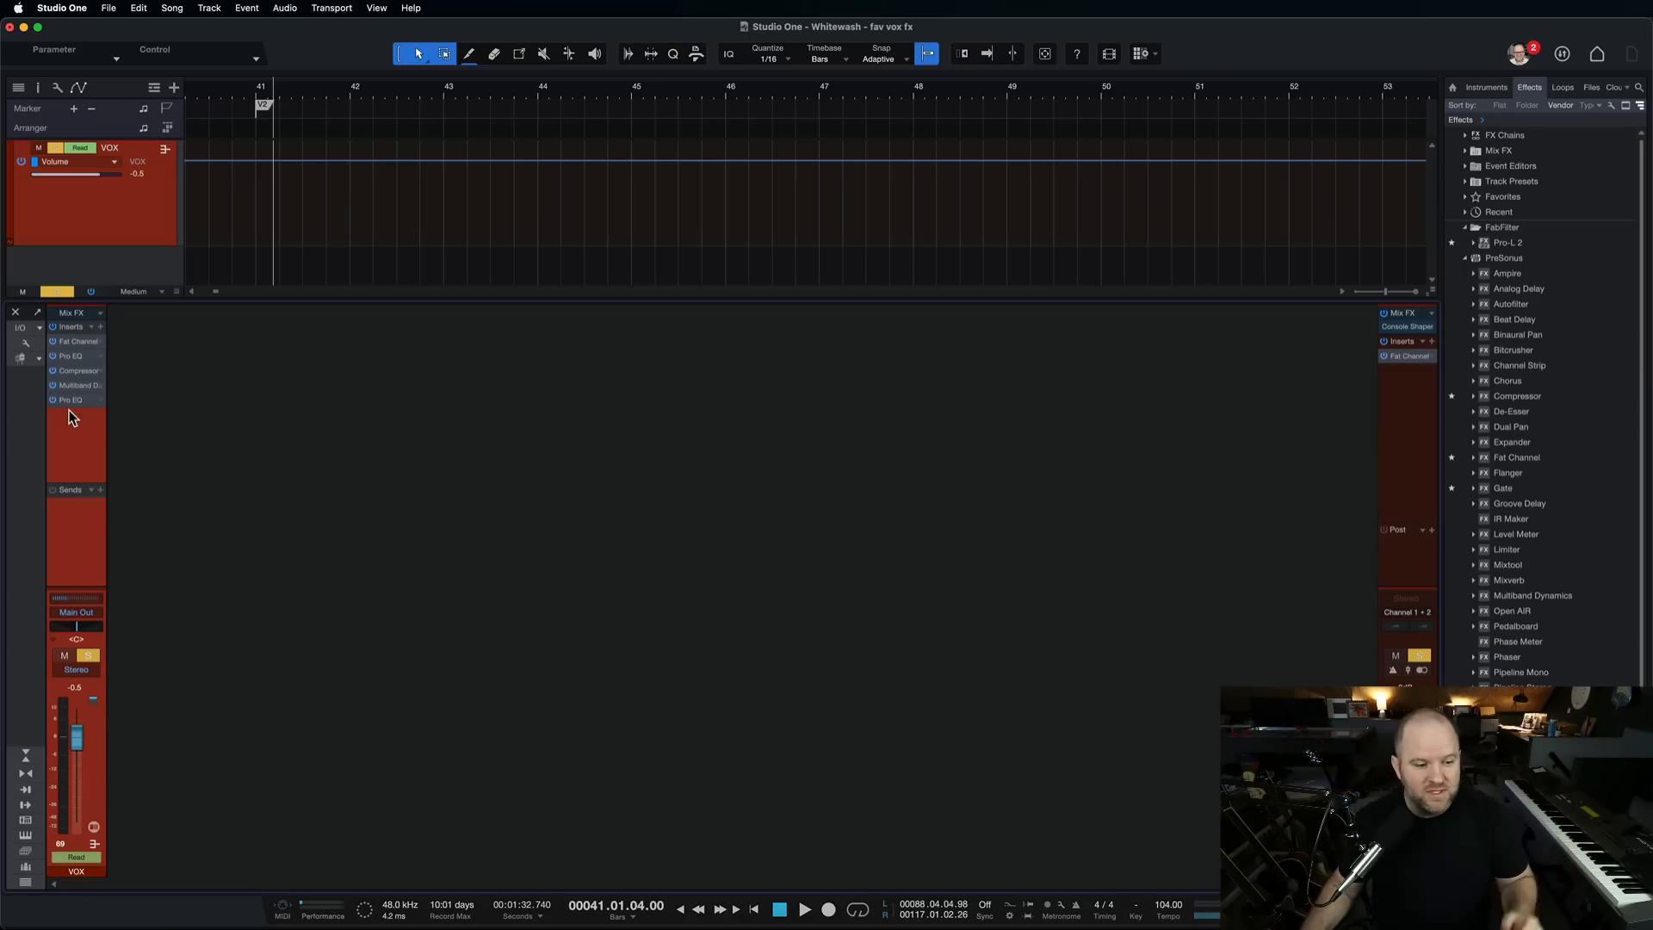
- Add Analog Delay as a send effect on the VOX channel
left_click_drag(1519, 288, 69, 519)
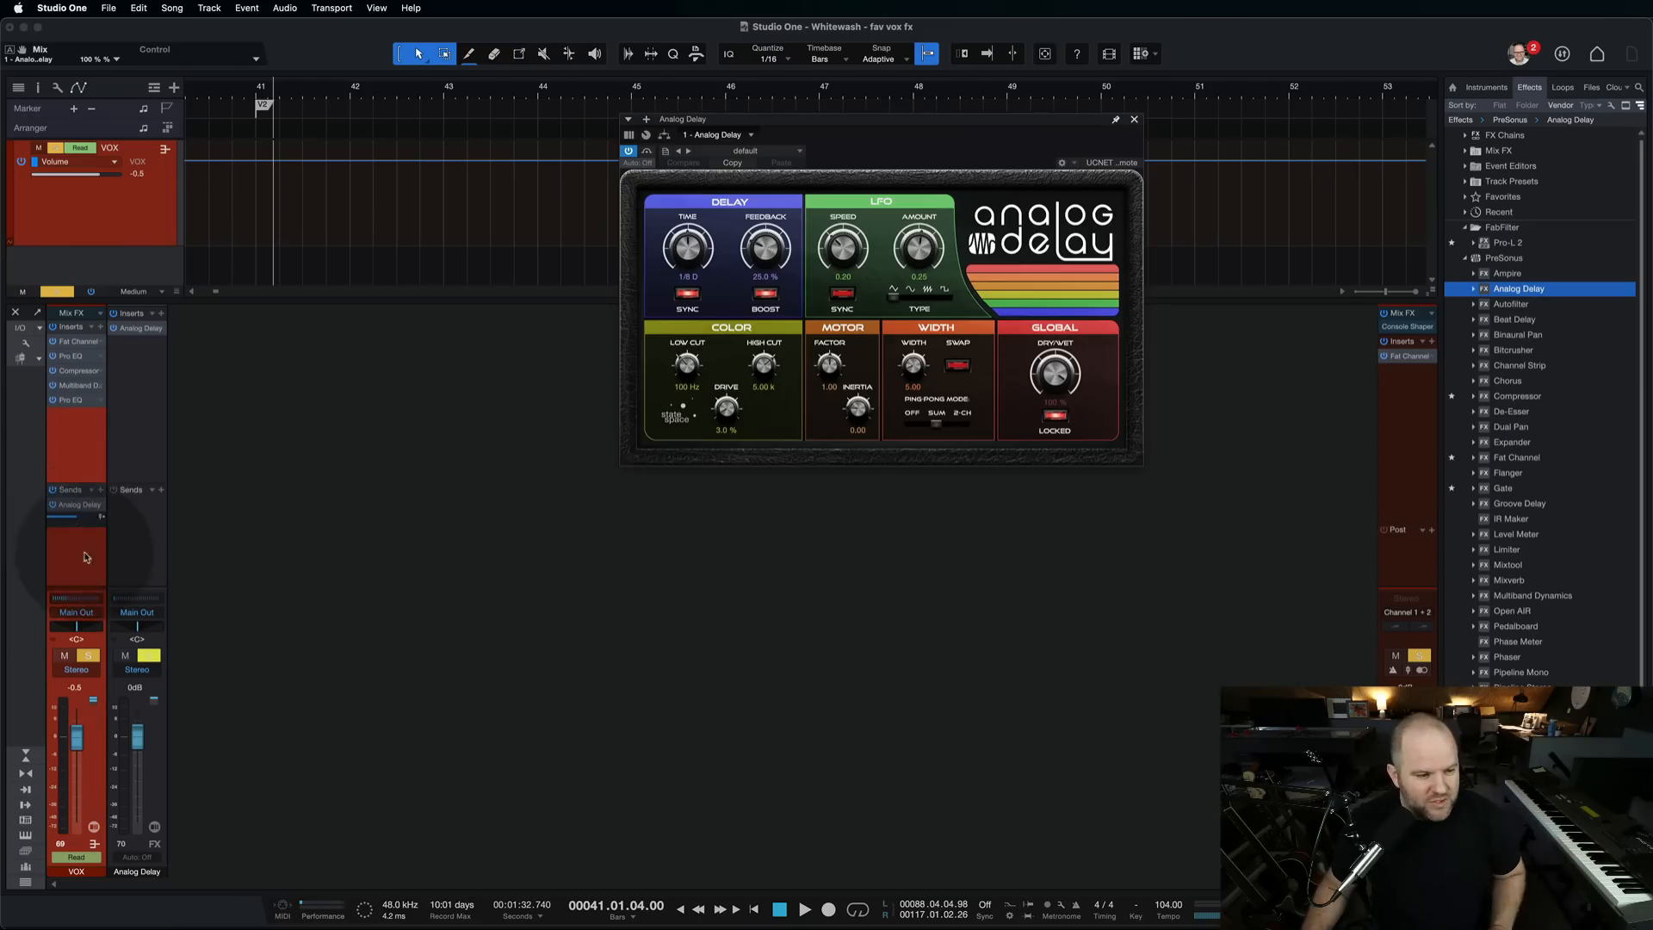
left_click(135, 439)
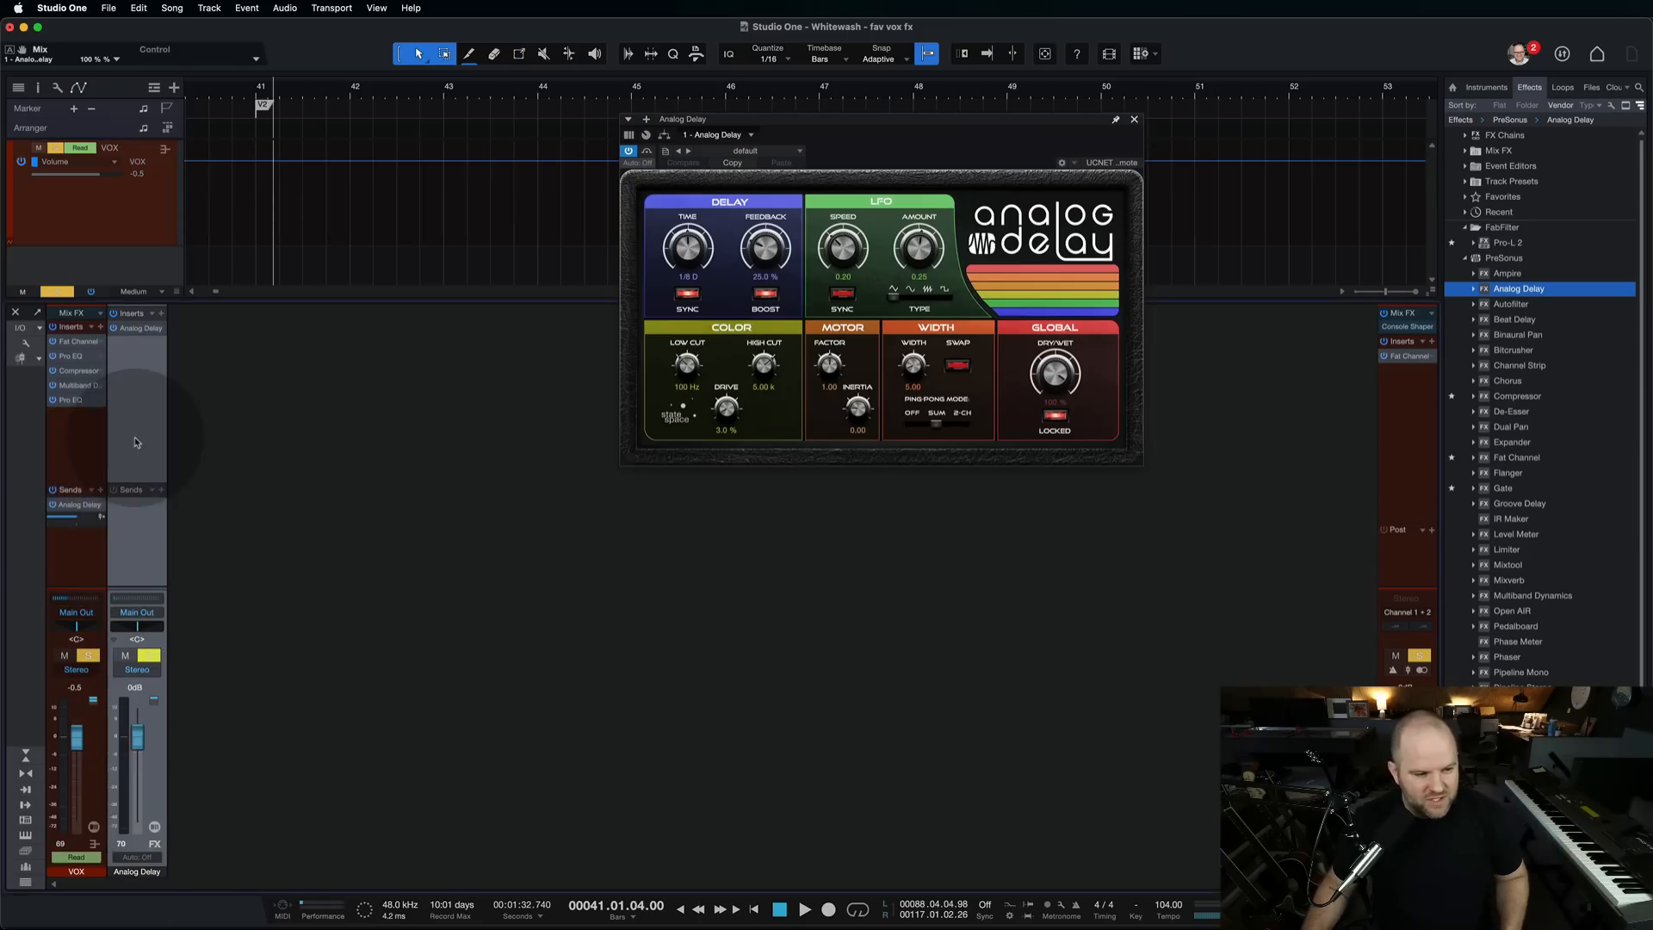
left_click(91, 536)
left_click(142, 443)
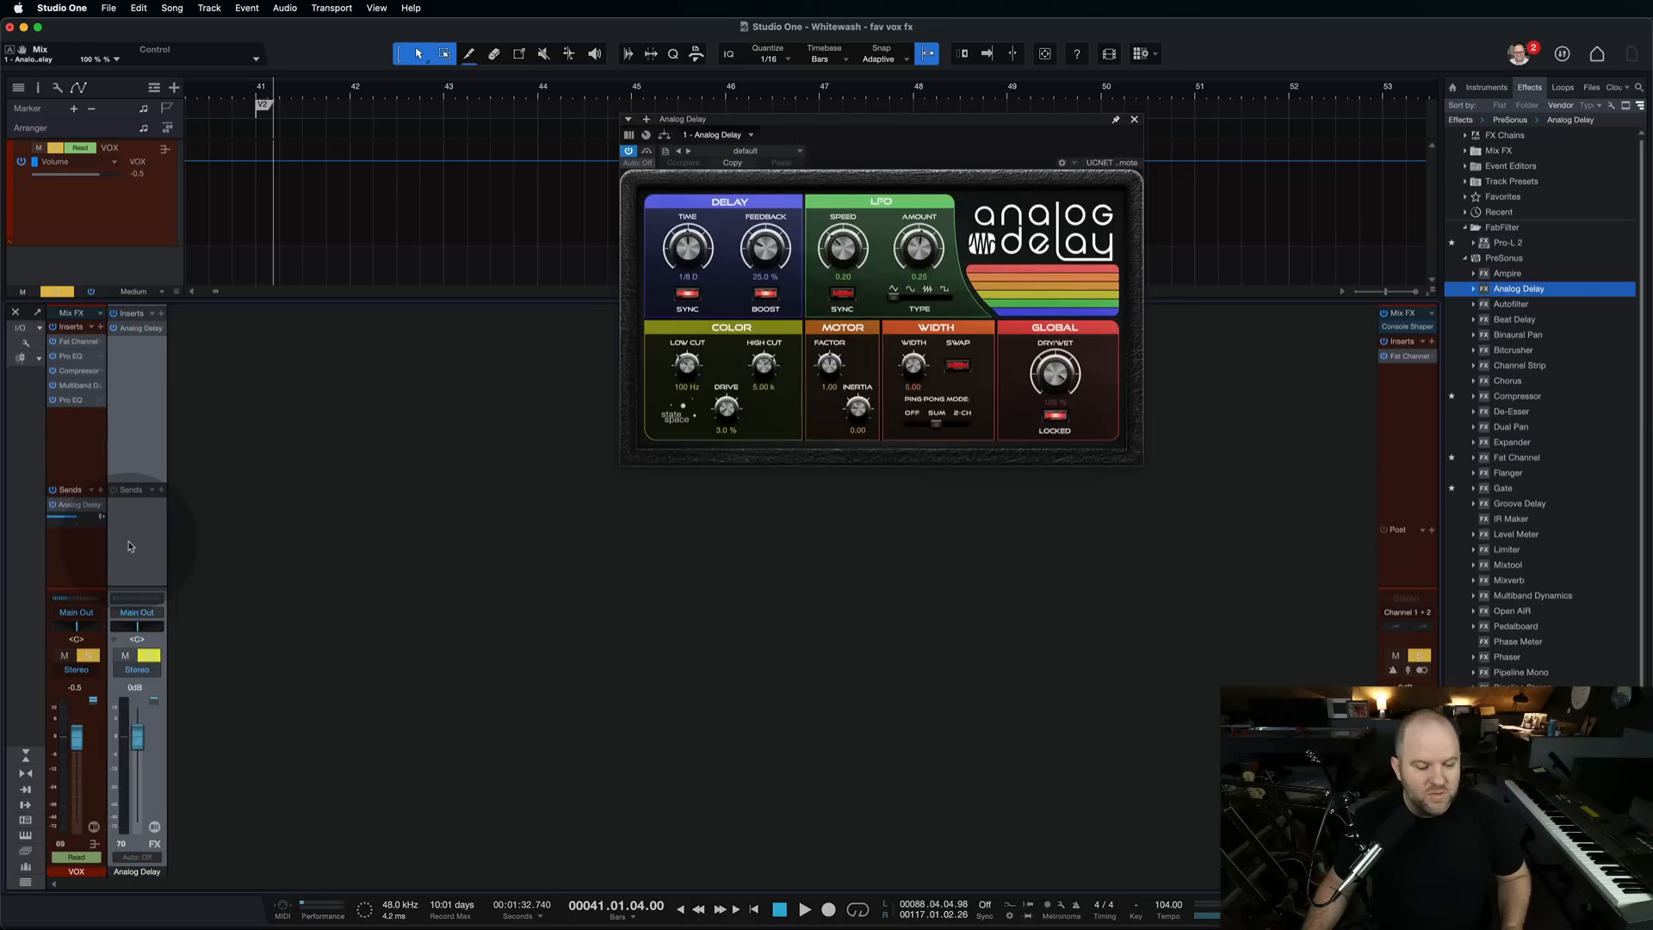
left_click(64, 548)
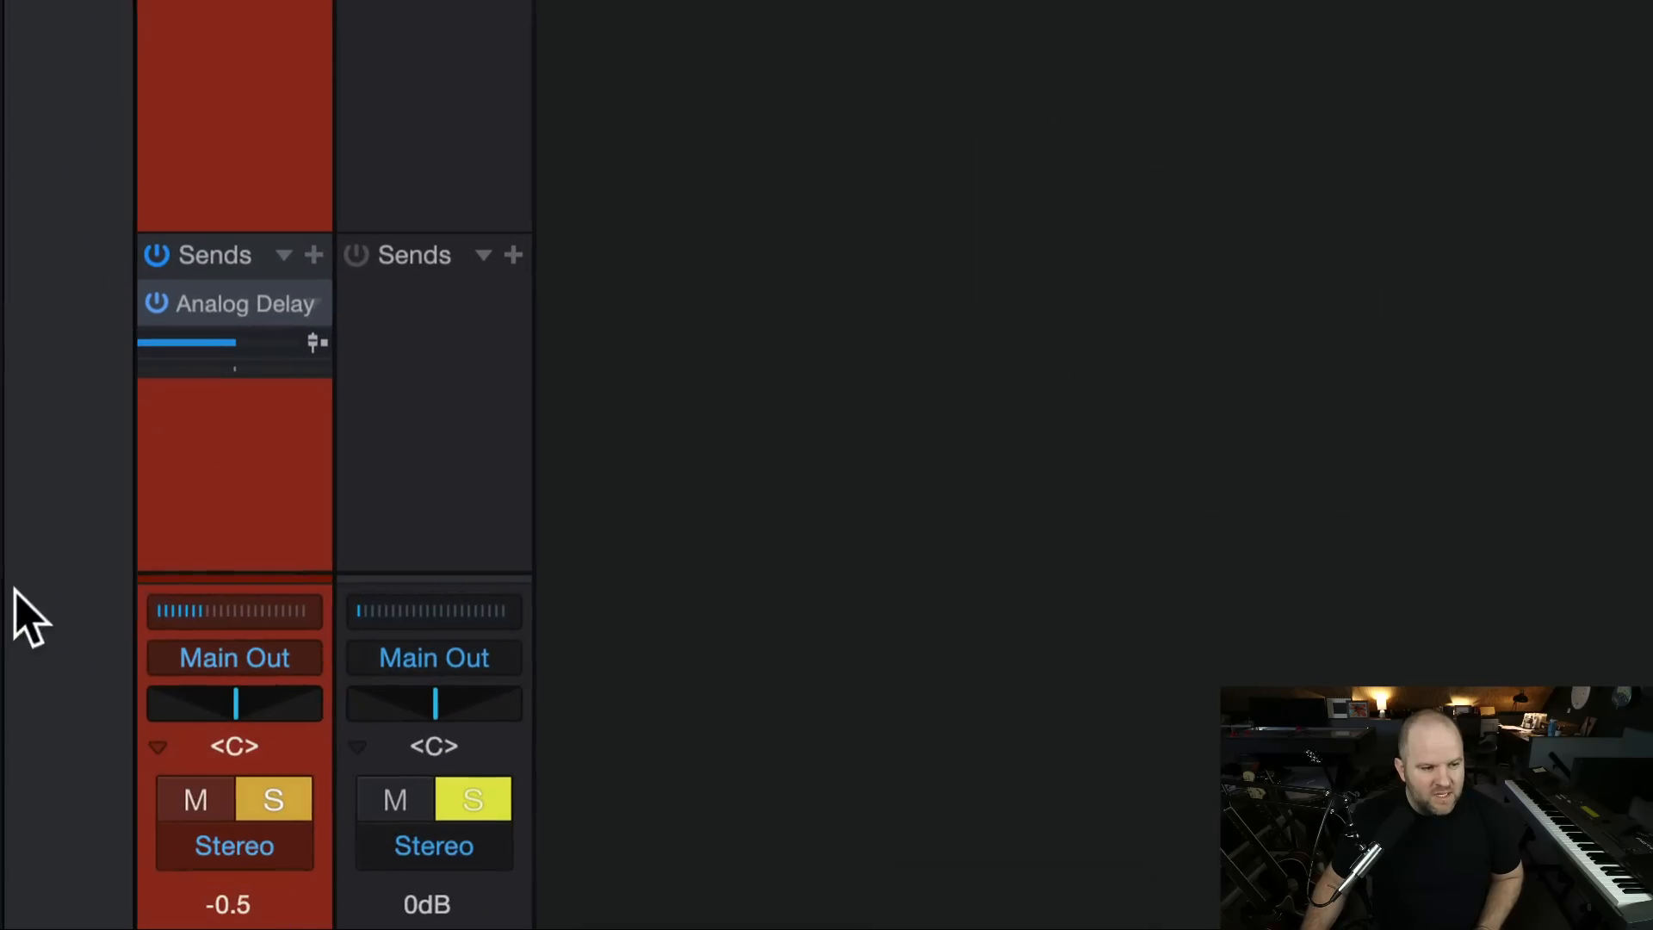
left_click(404, 428)
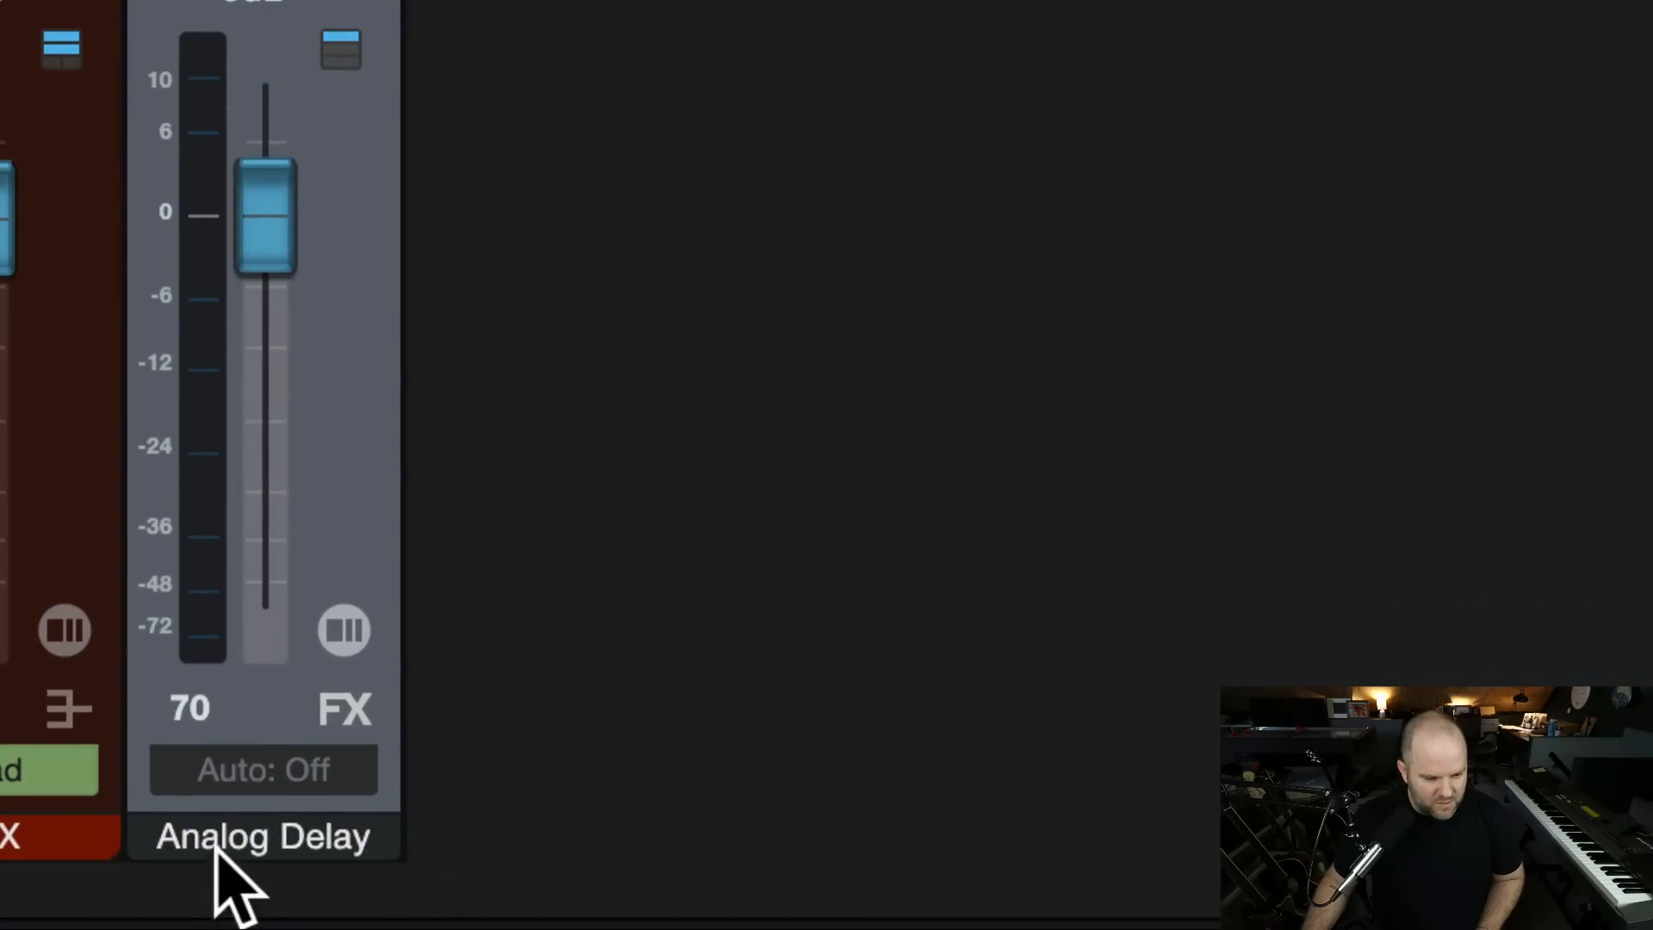
- Rename the new delay FX channel to SLAP
double_click(126, 873)
type("SLAP")
key("Return")
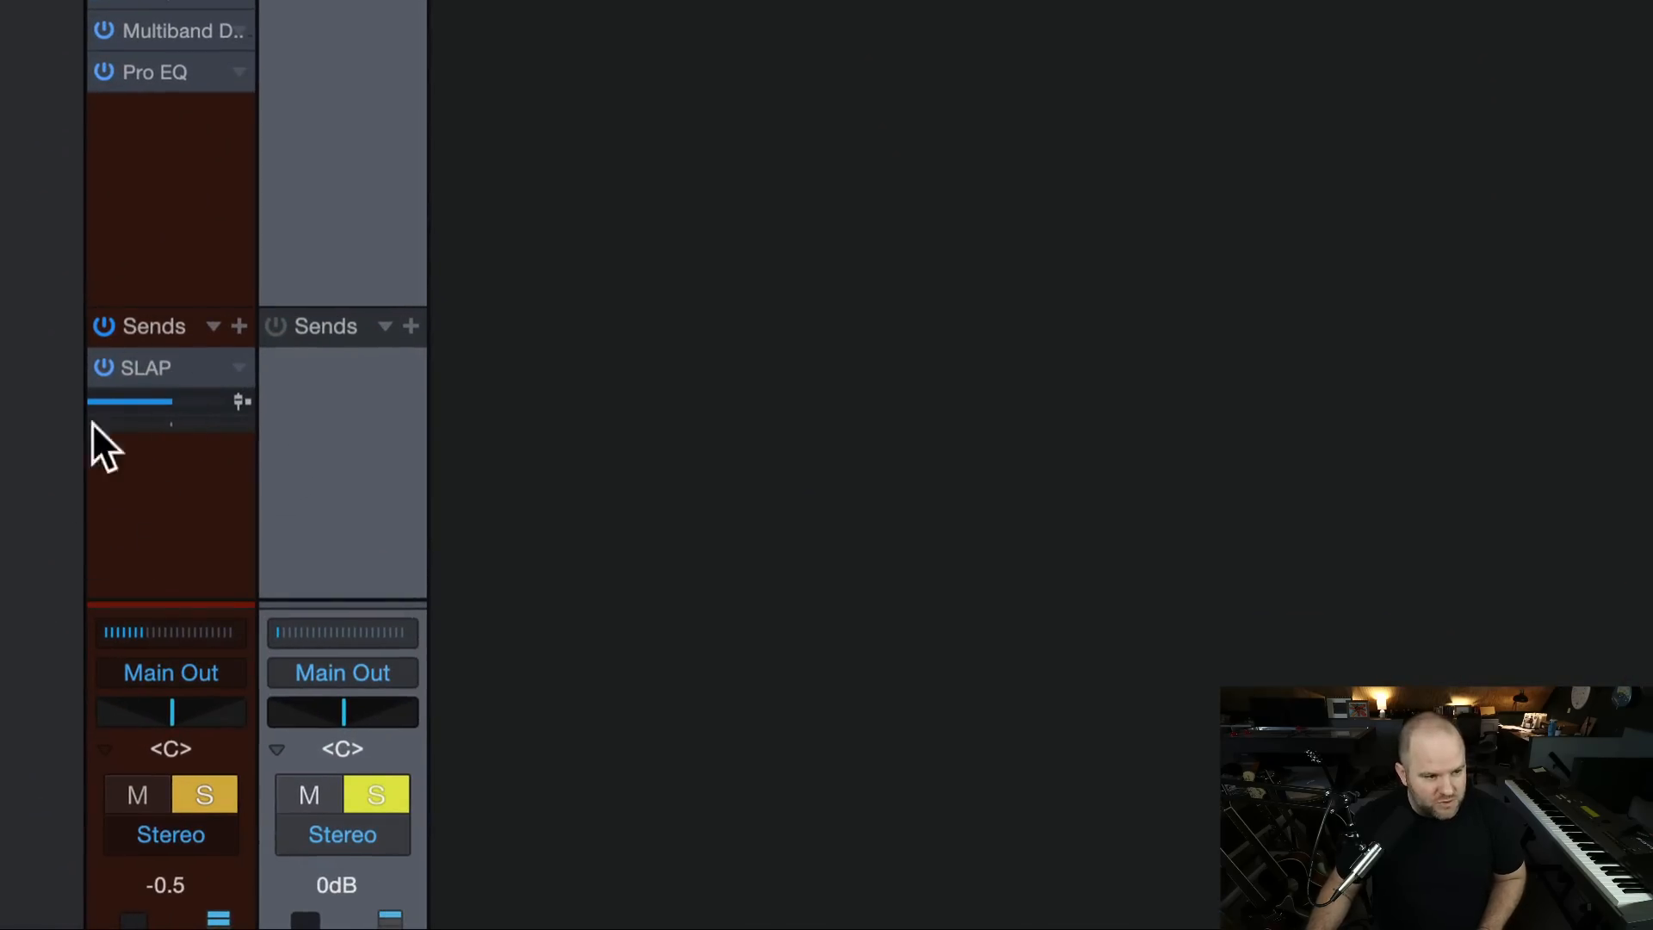
left_click(138, 516)
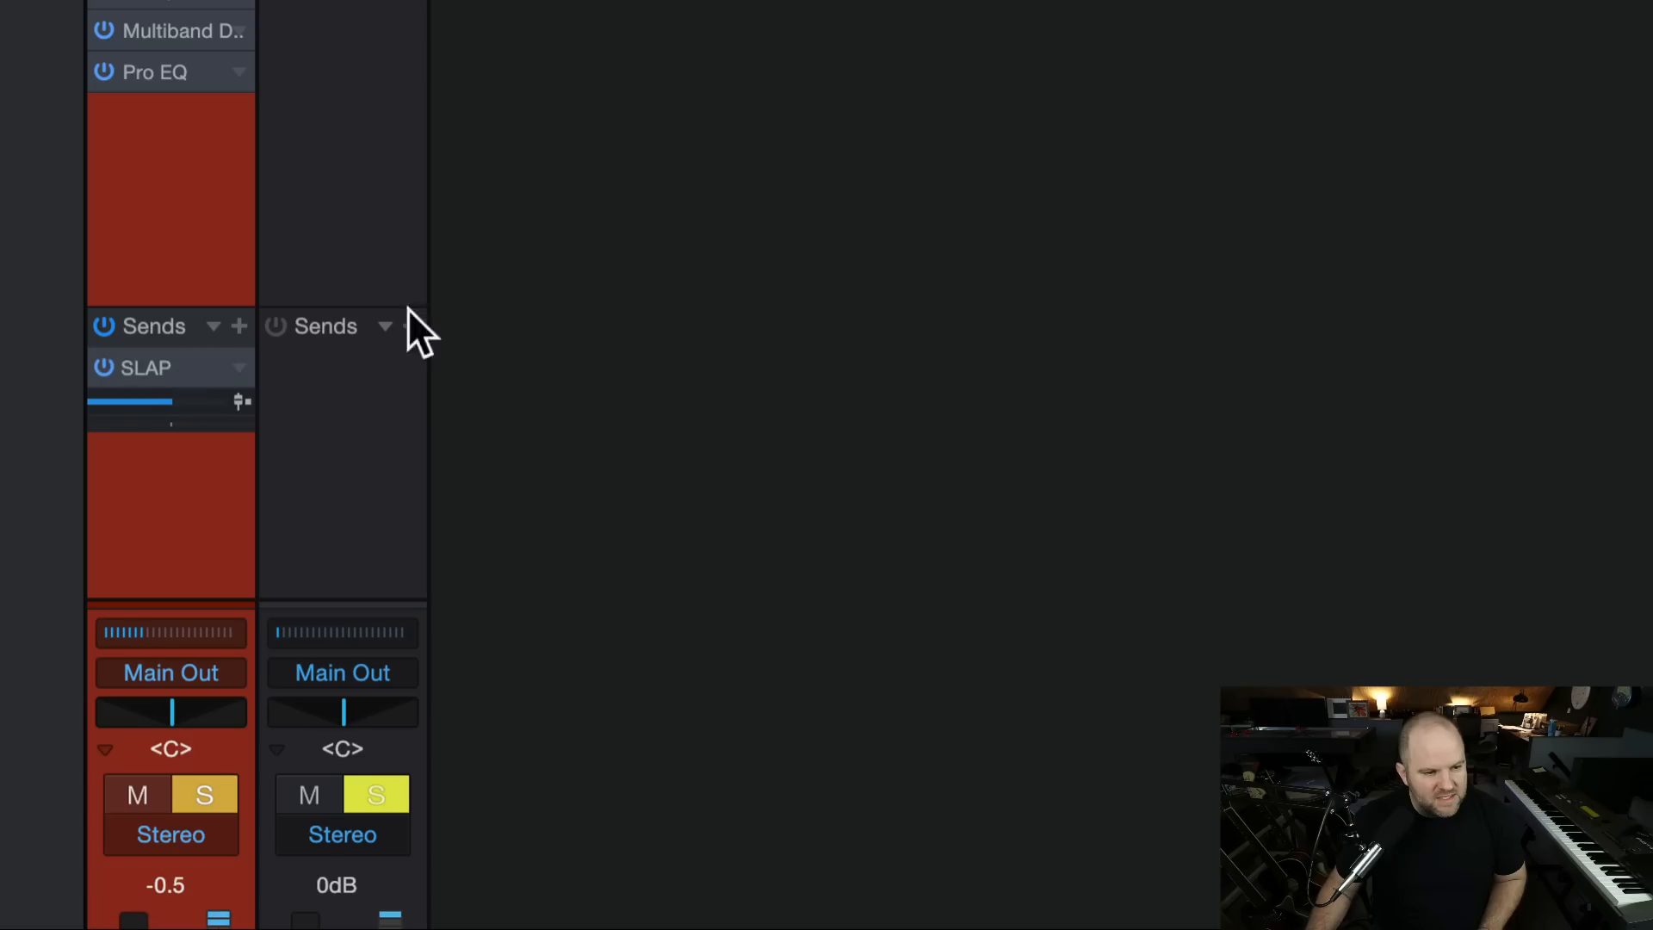
left_click(351, 375)
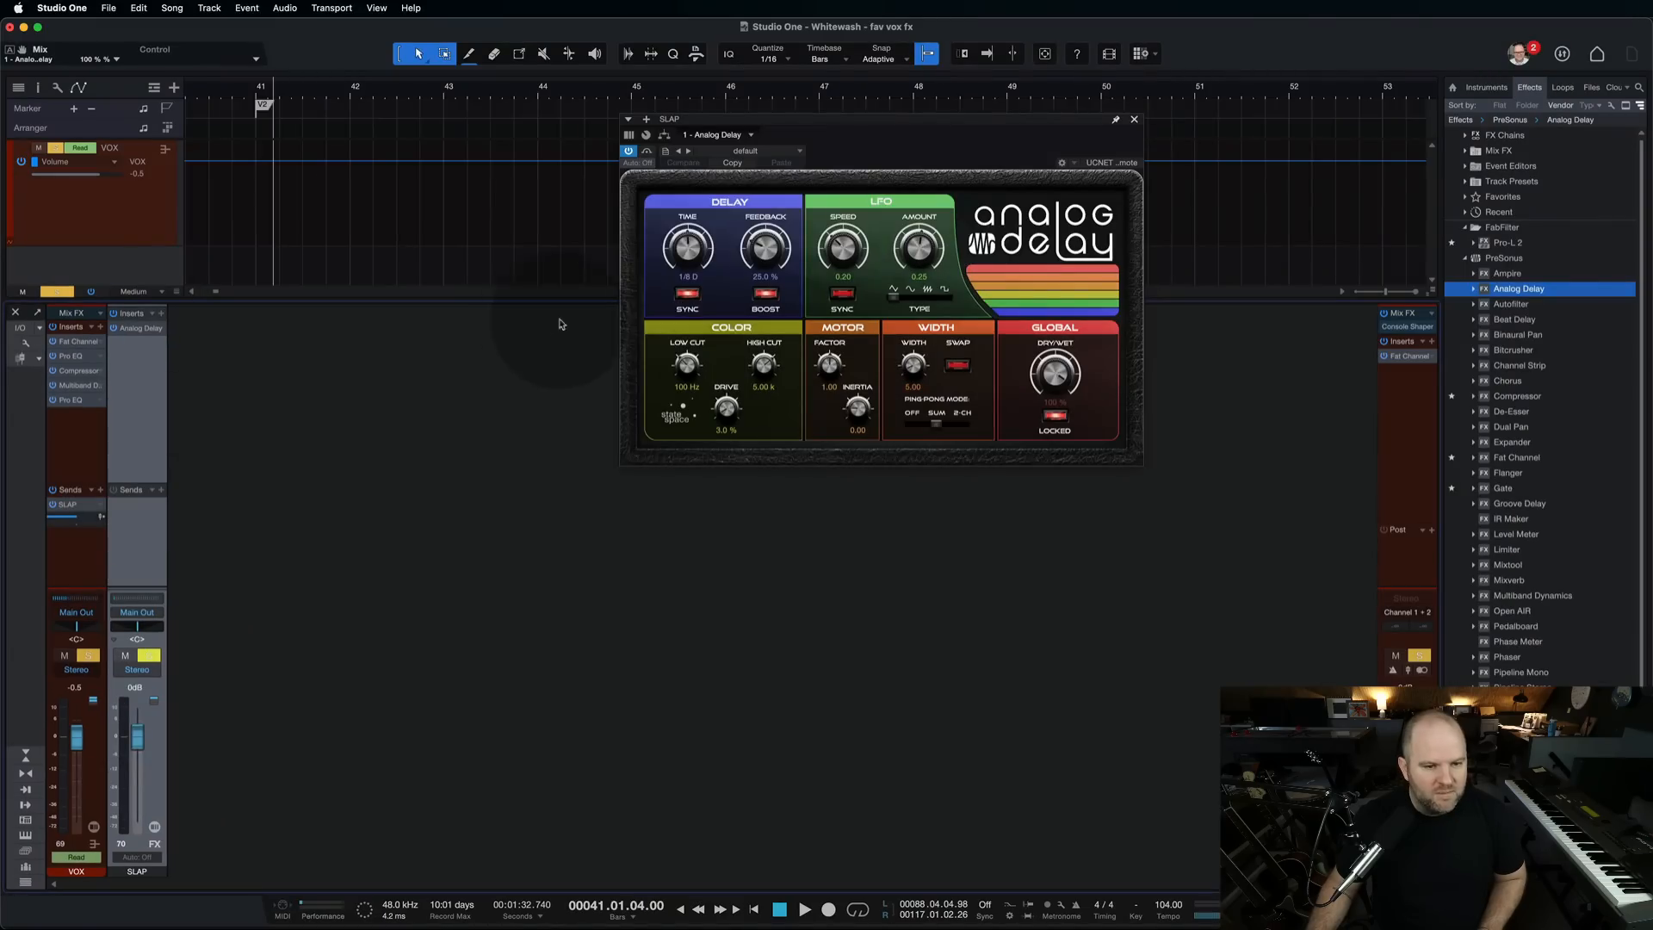
- Turn off the Analog Delay's tempo sync and set its delay time to 120 ms
left_click_drag(729, 210, 465, 313)
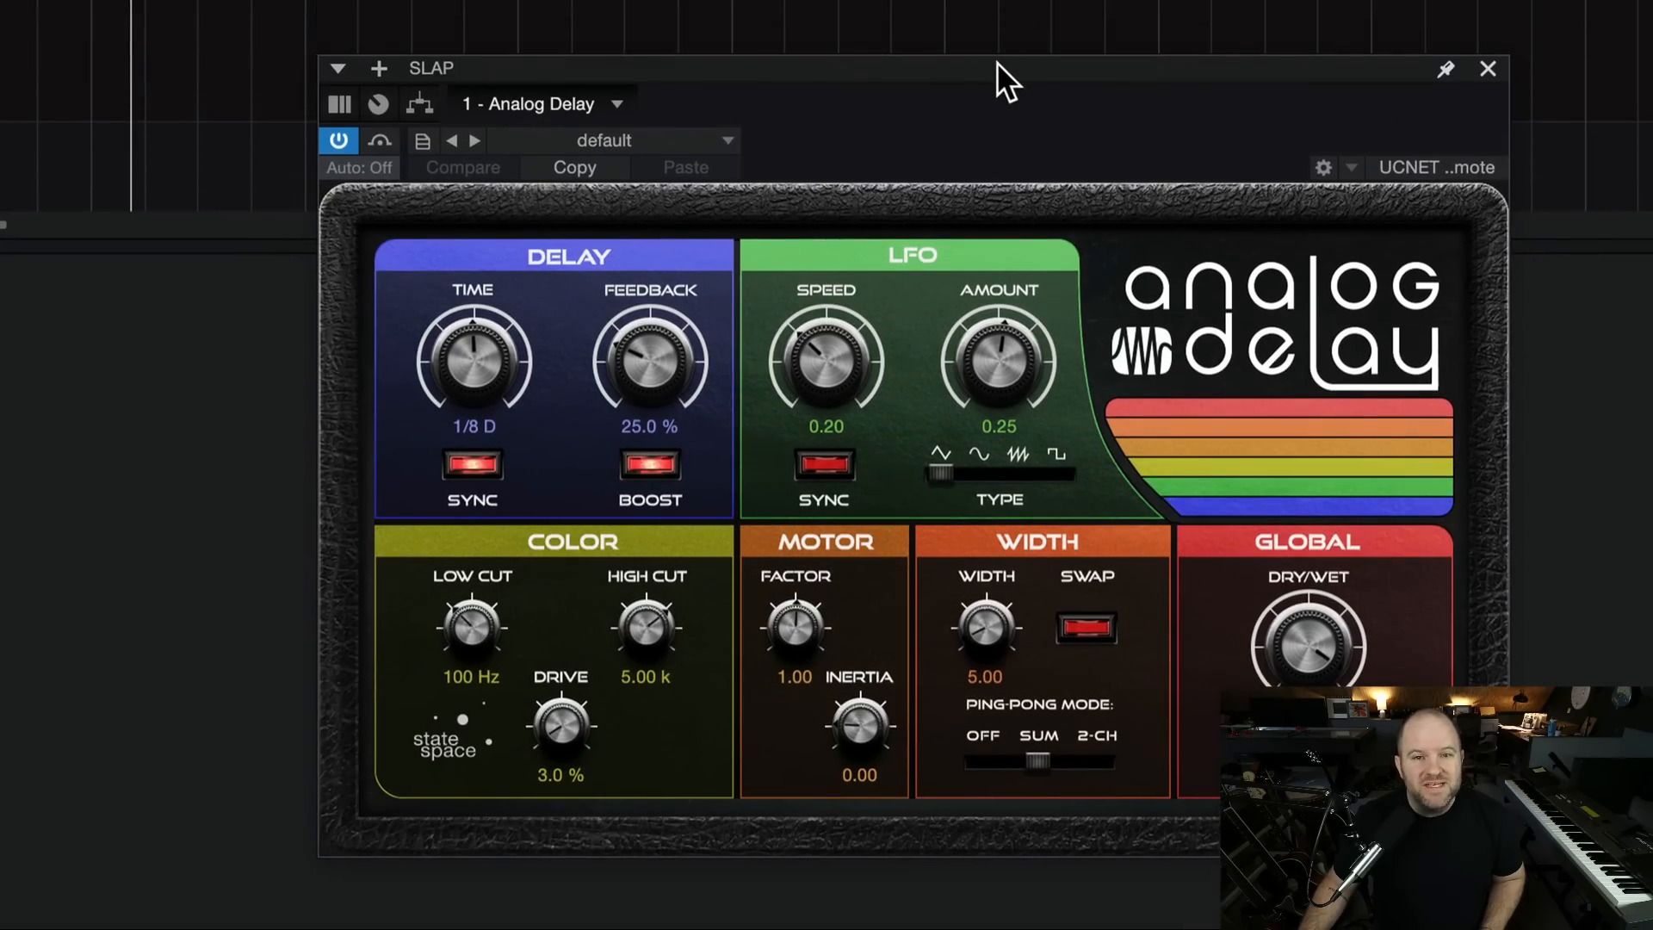
left_click_drag(997, 62, 849, 50)
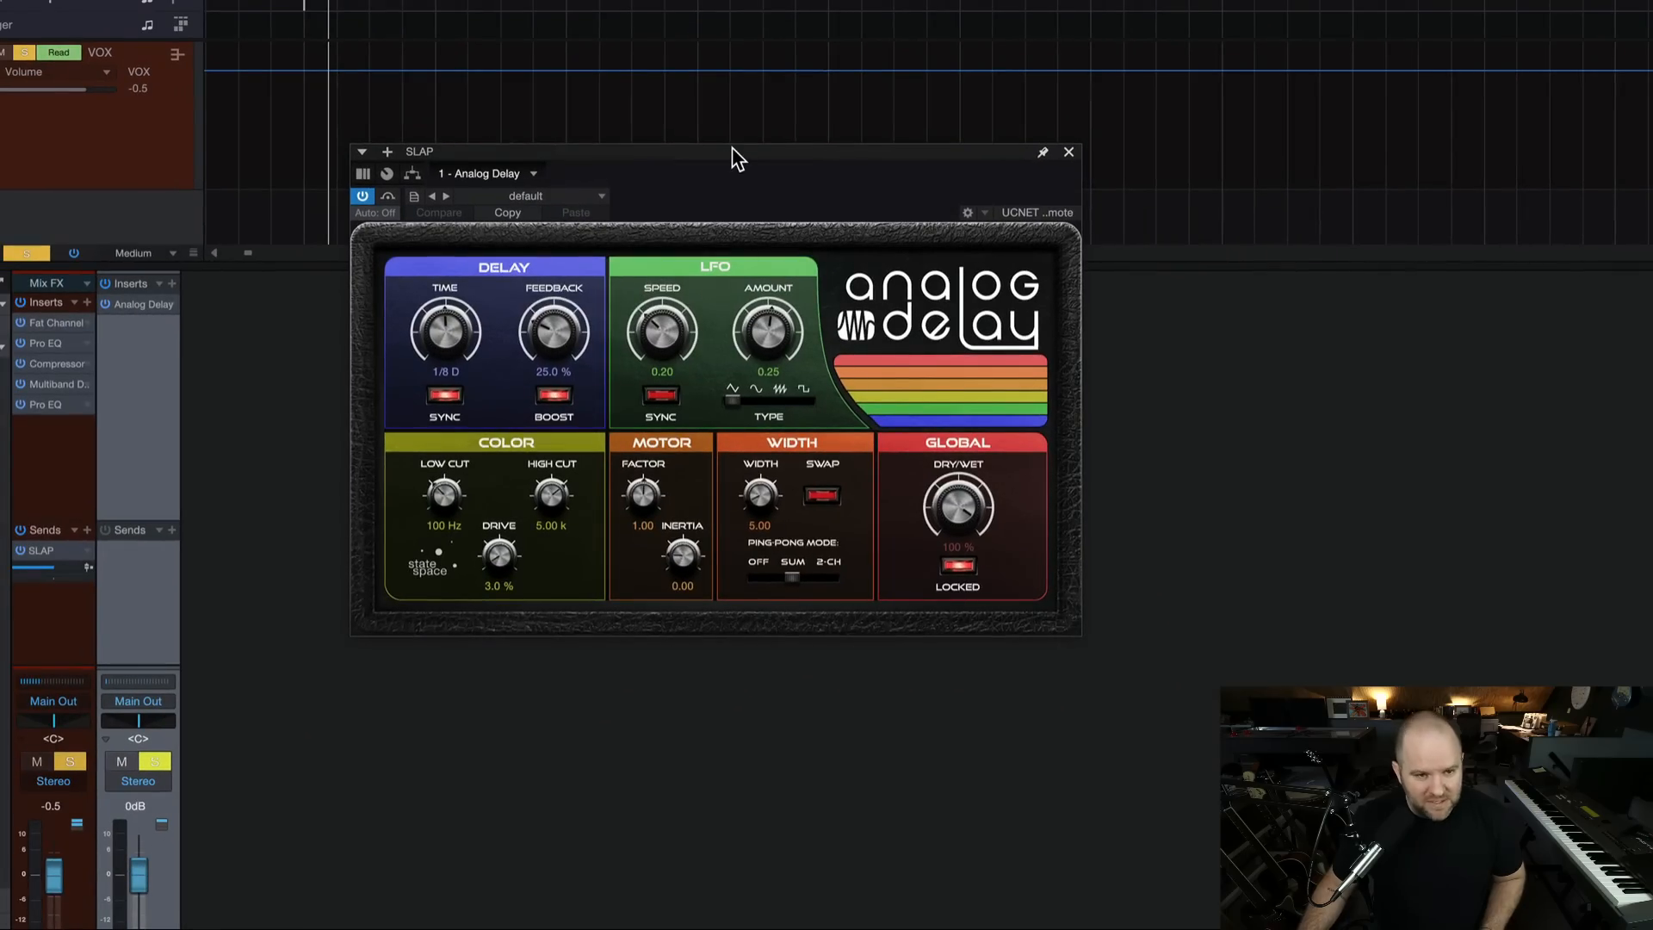
left_click_drag(732, 147, 680, 133)
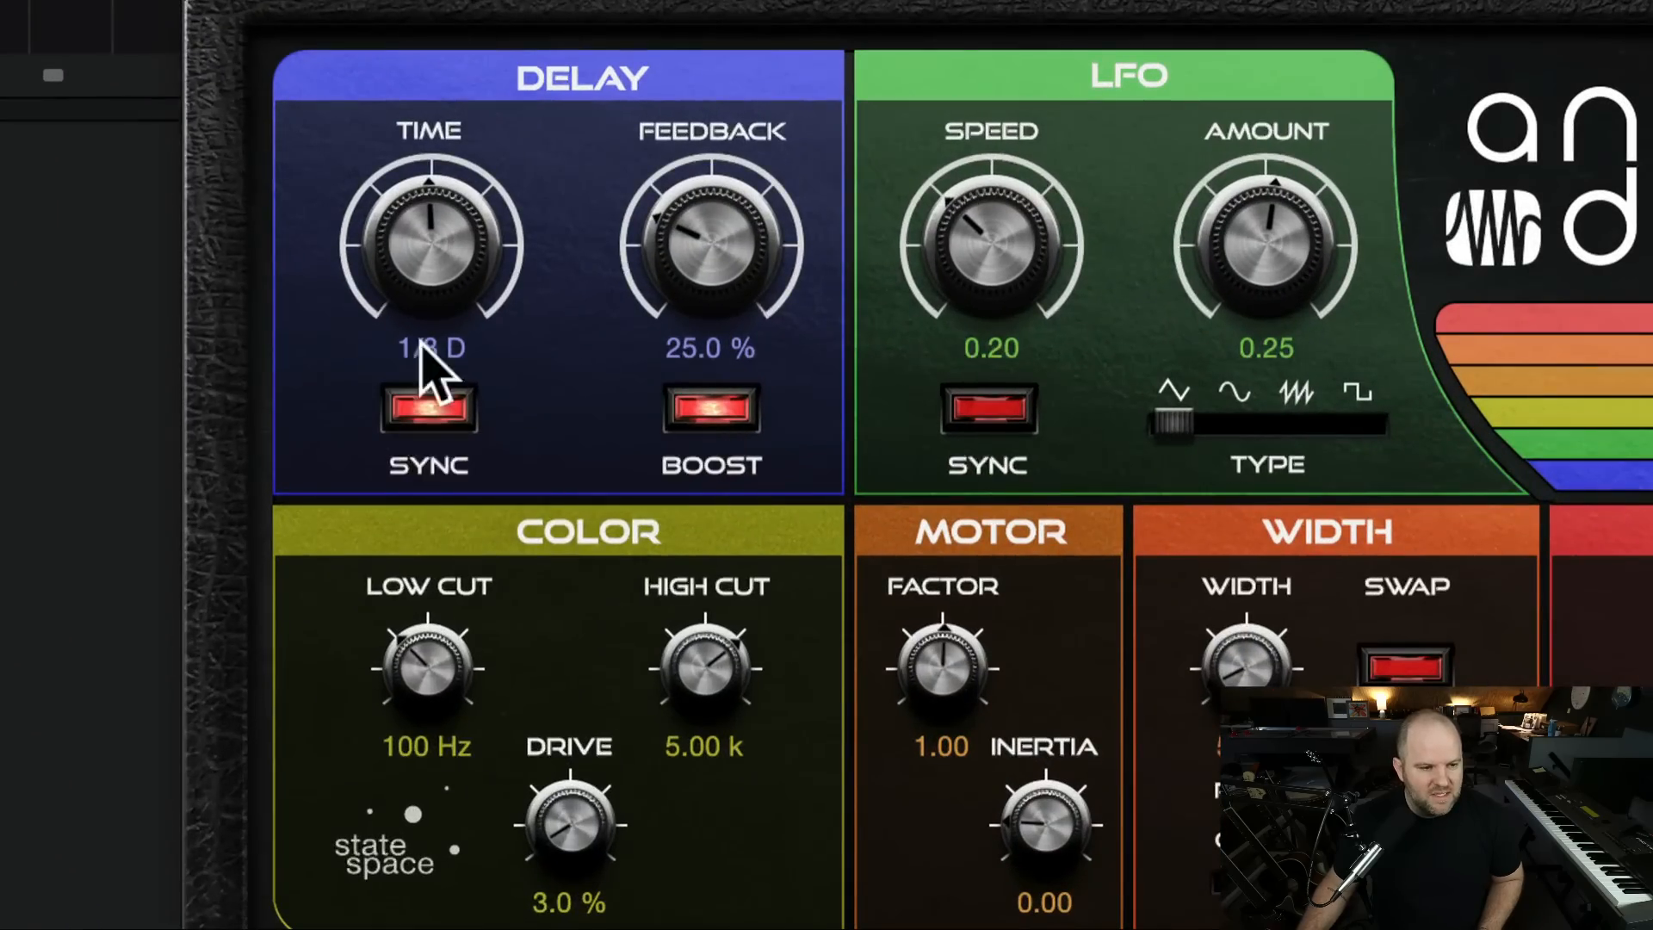
left_click(424, 344)
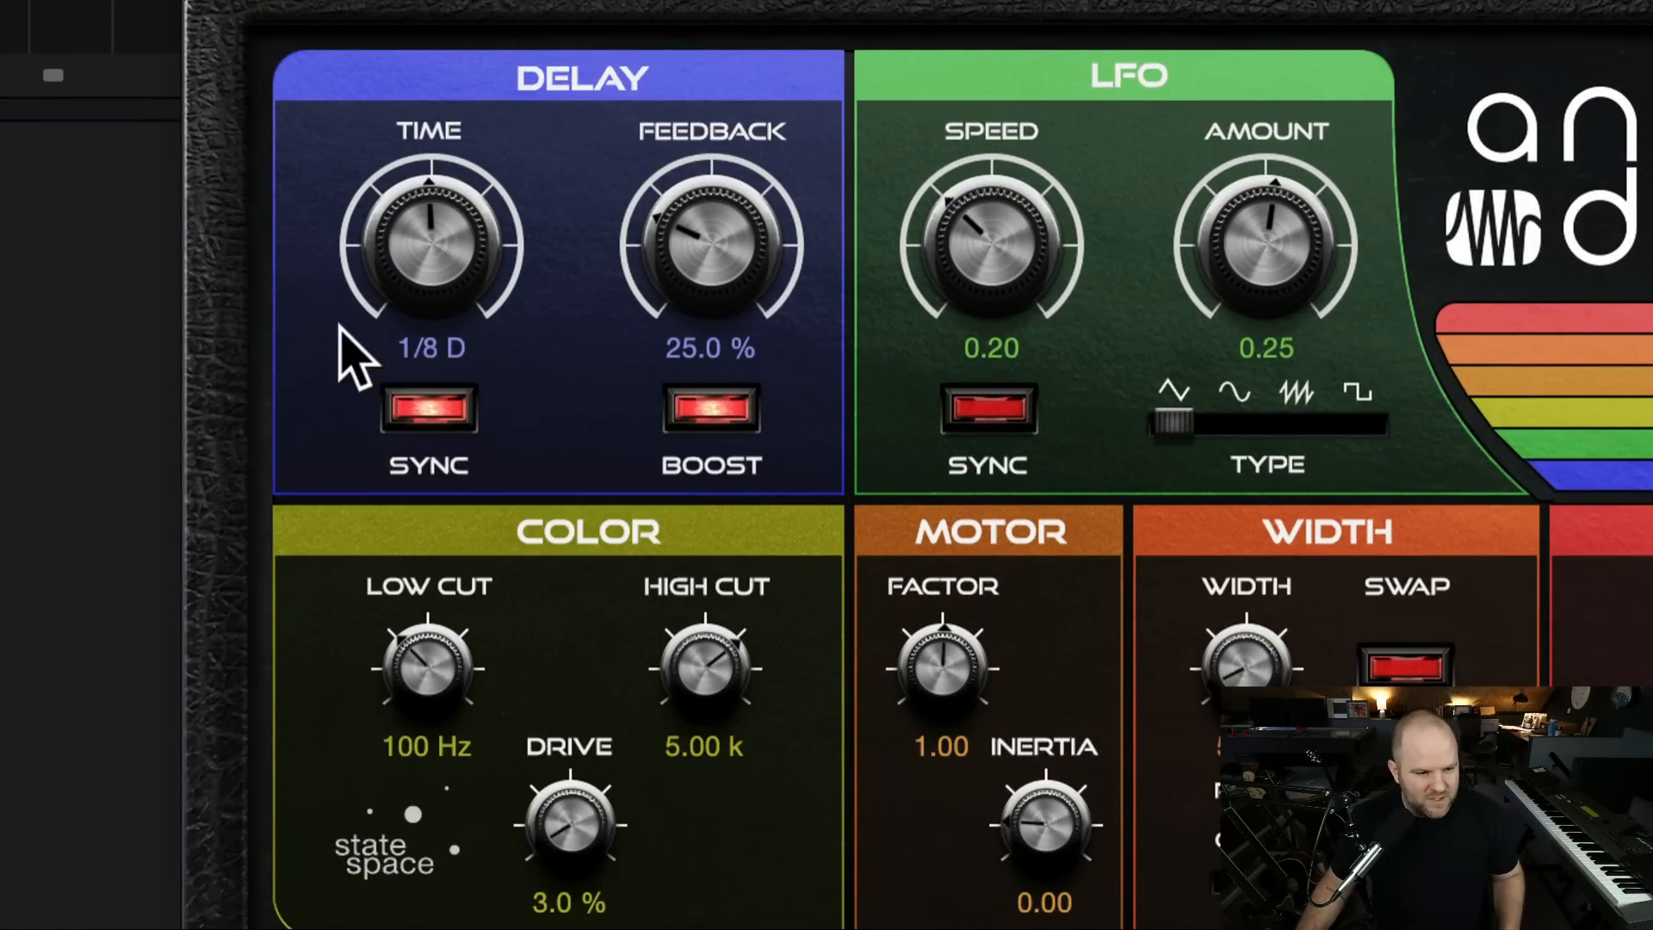
left_click(431, 418)
left_click(409, 349)
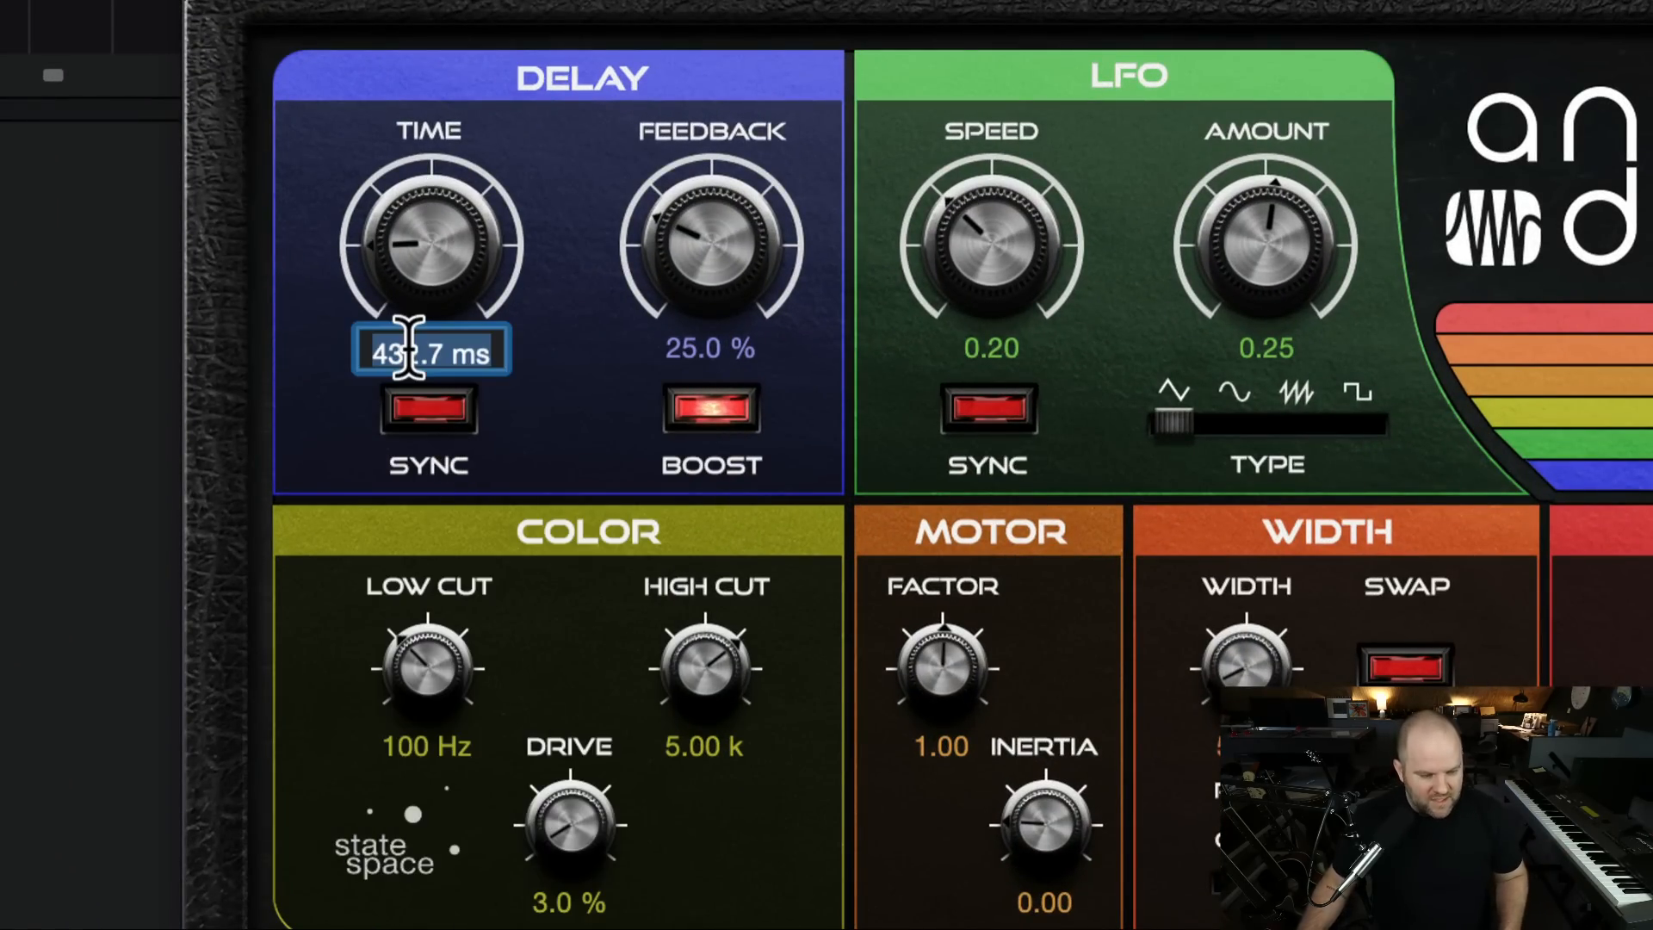
type("120")
key("Return")
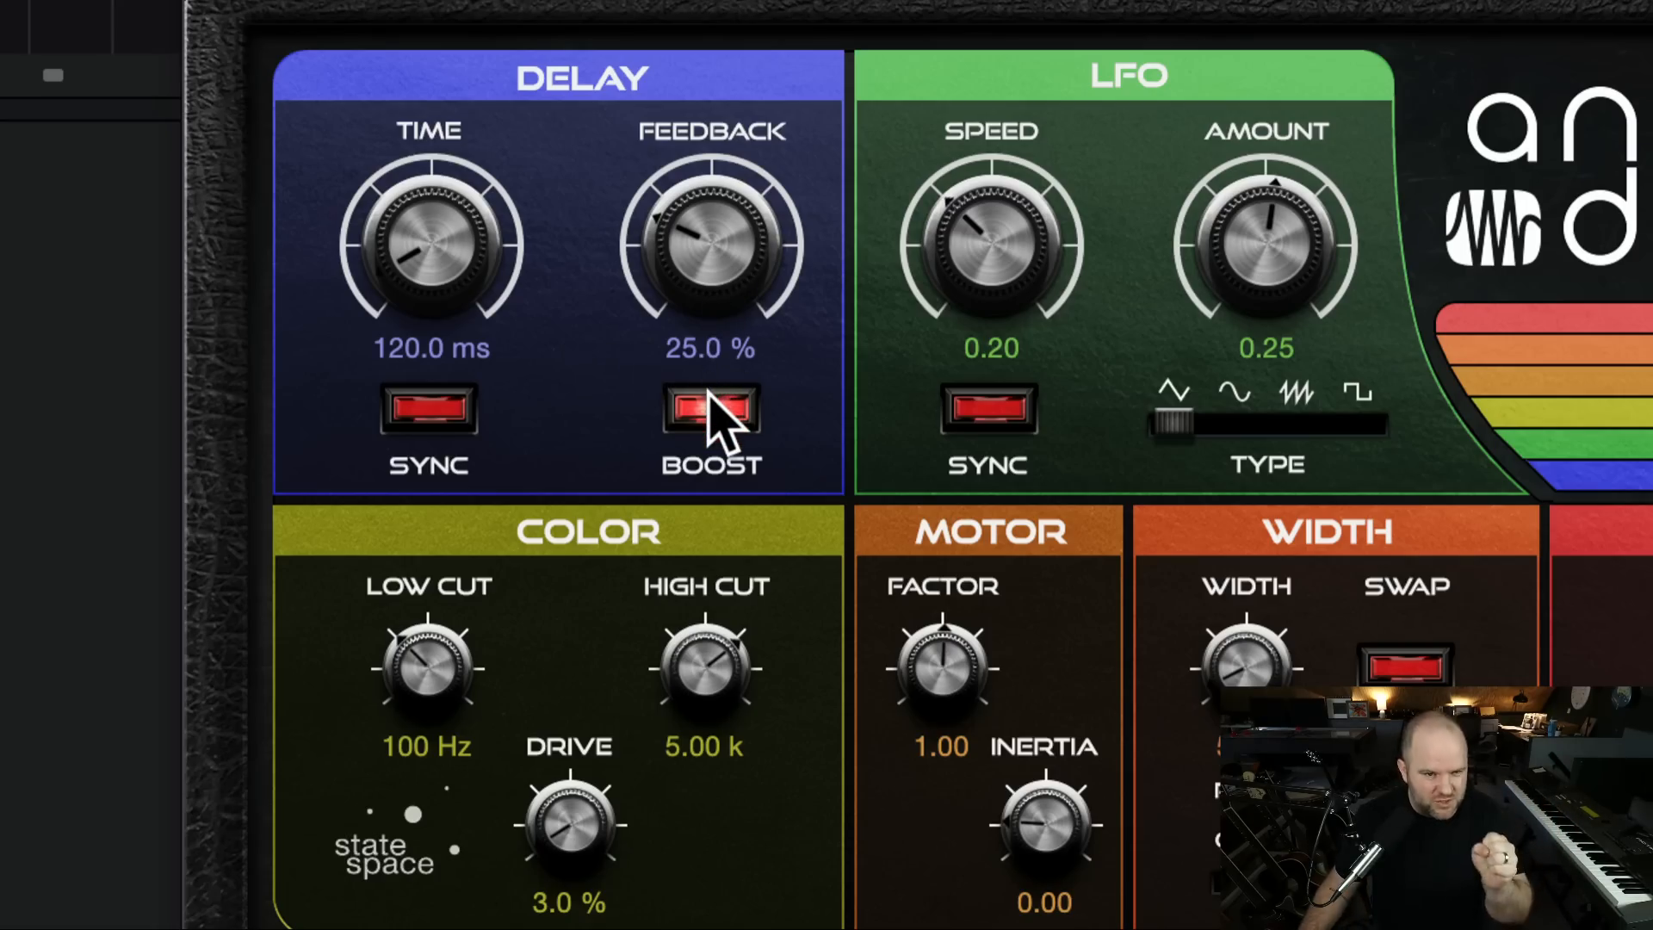
- Set the delay feedback to 0 % with Boost off, and leave the dry/wet mix locked at 100 %
left_click_drag(738, 303, 737, 432)
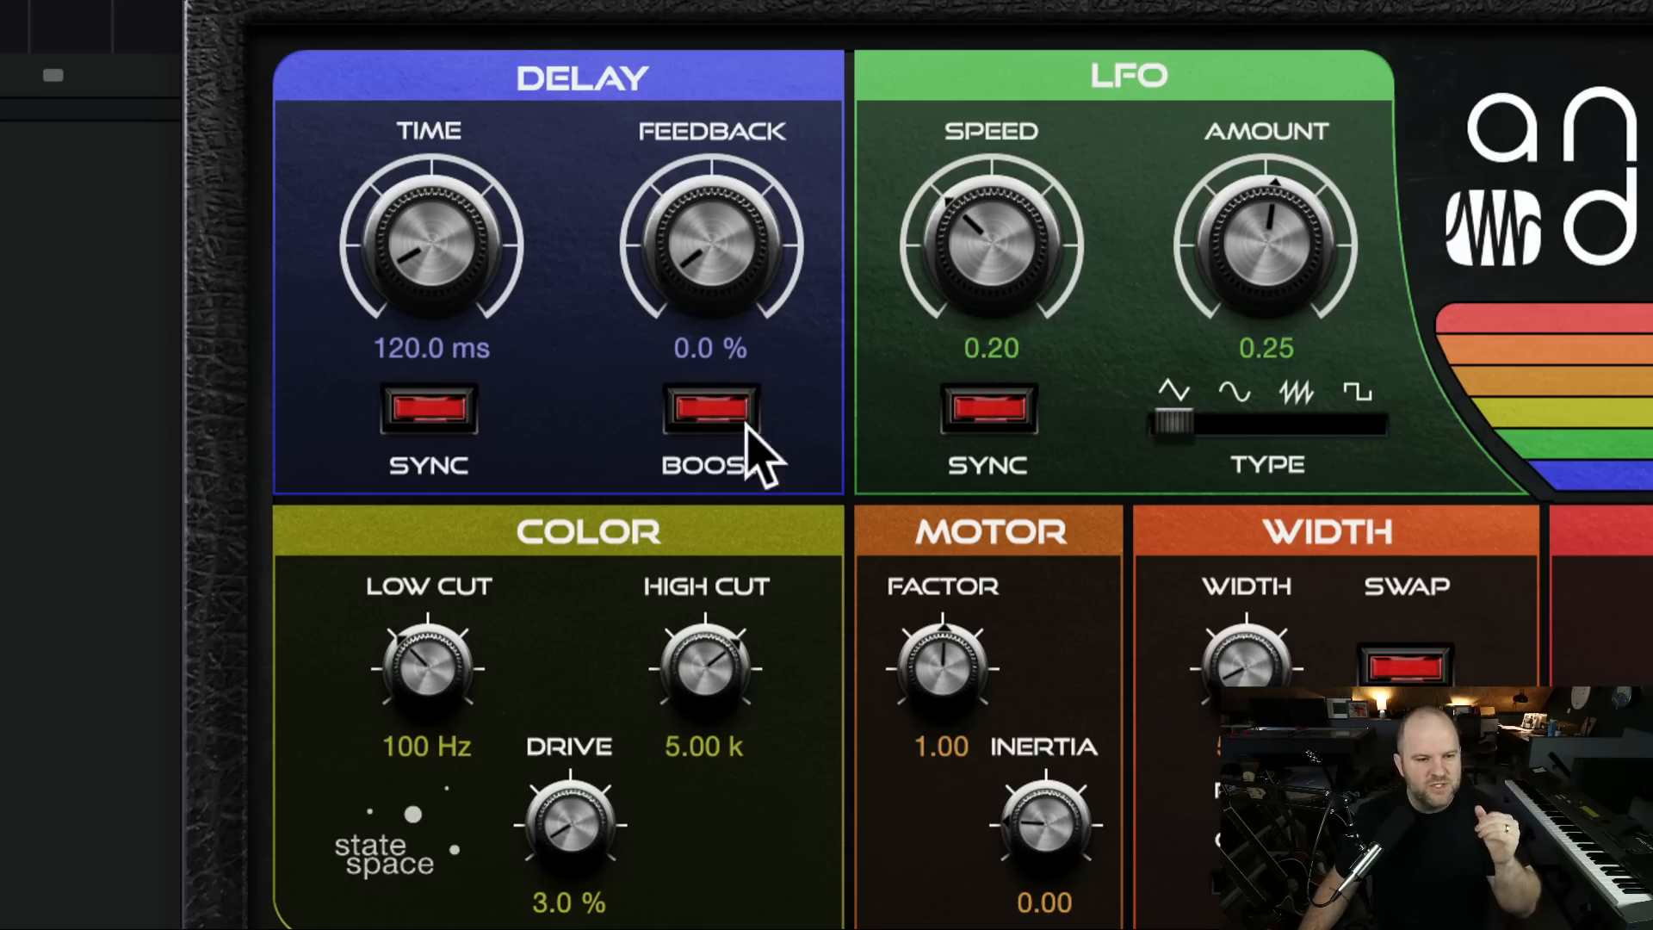
left_click_drag(680, 270, 657, 483)
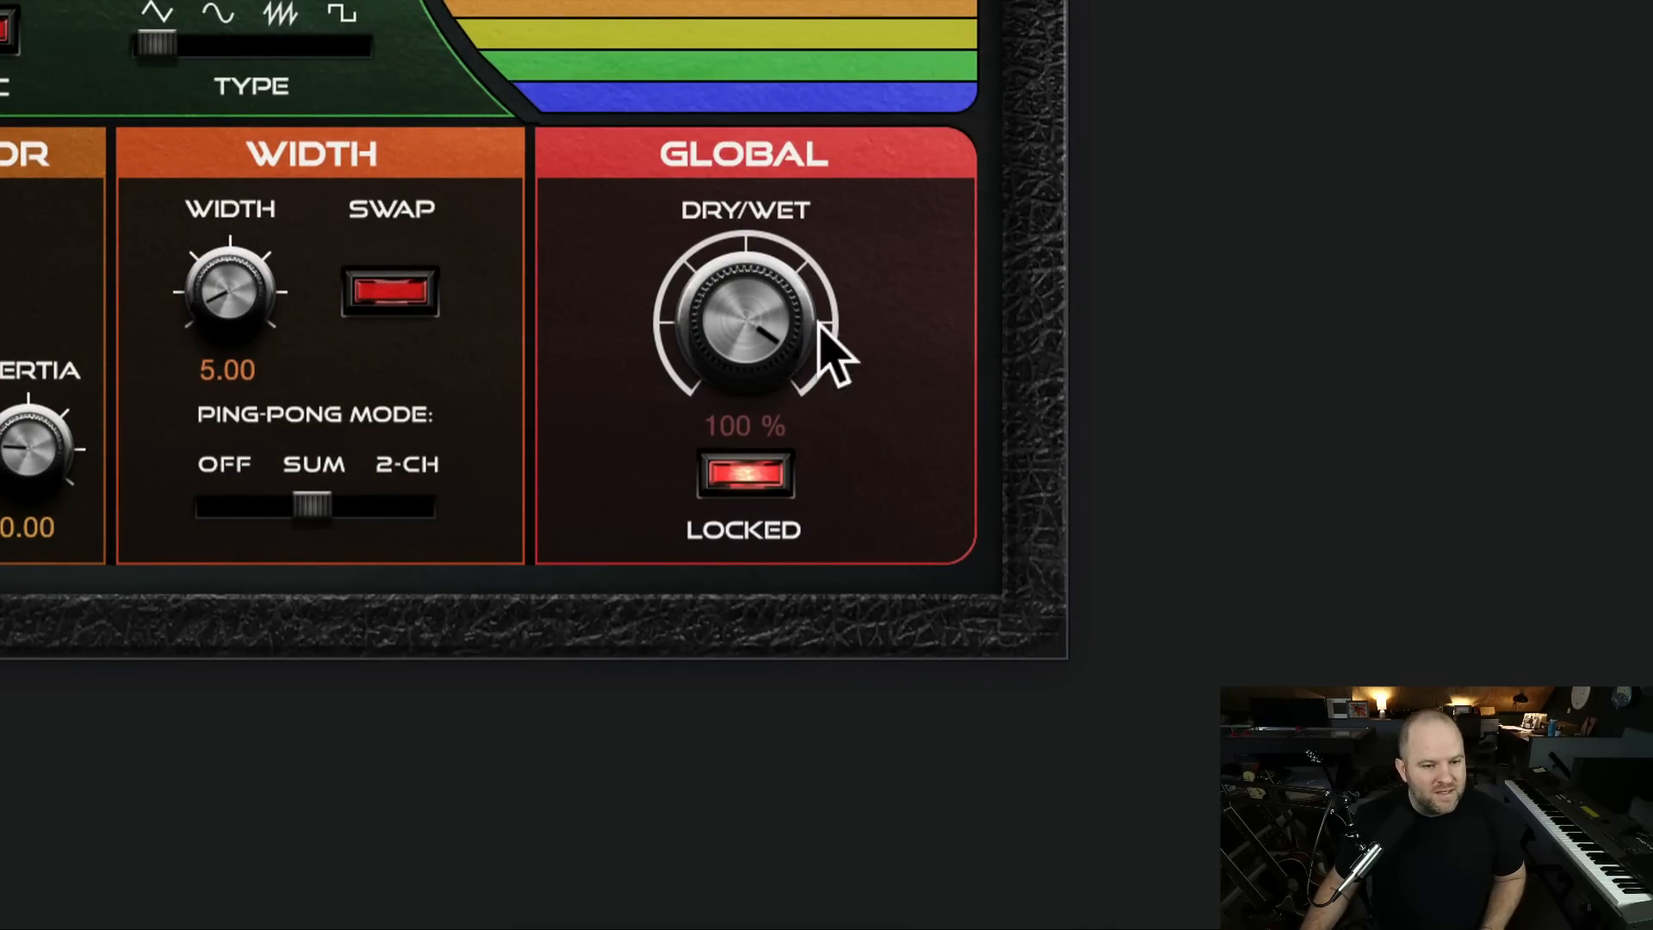
left_click_drag(749, 369, 723, 258)
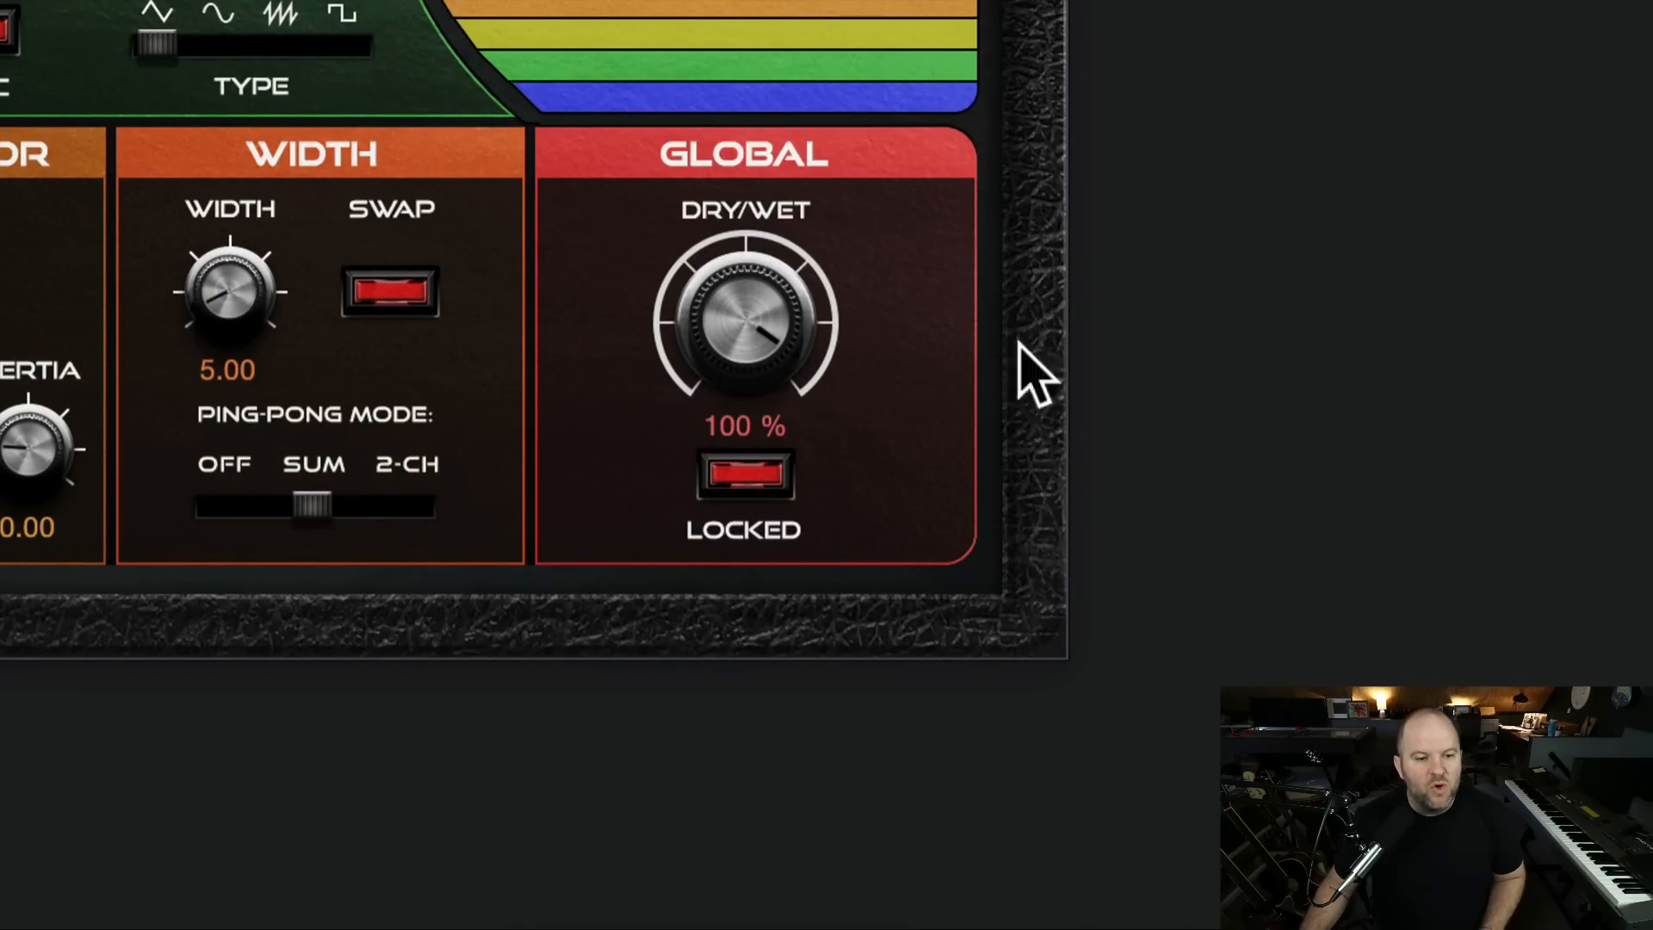
left_click(758, 476)
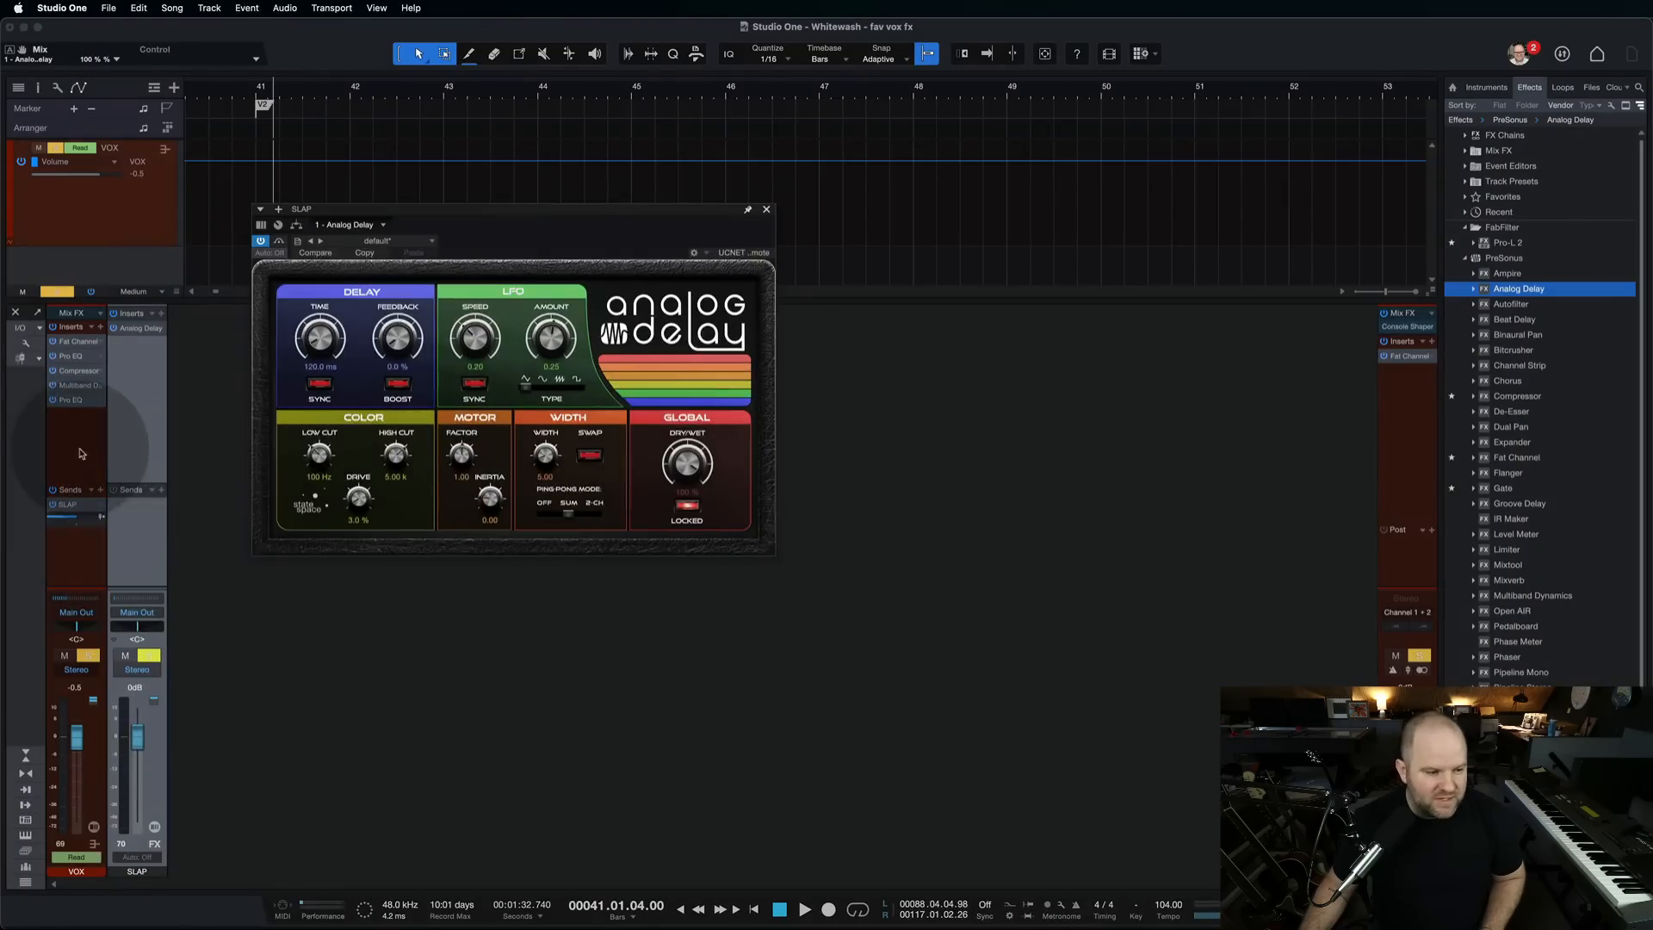
left_click(74, 446)
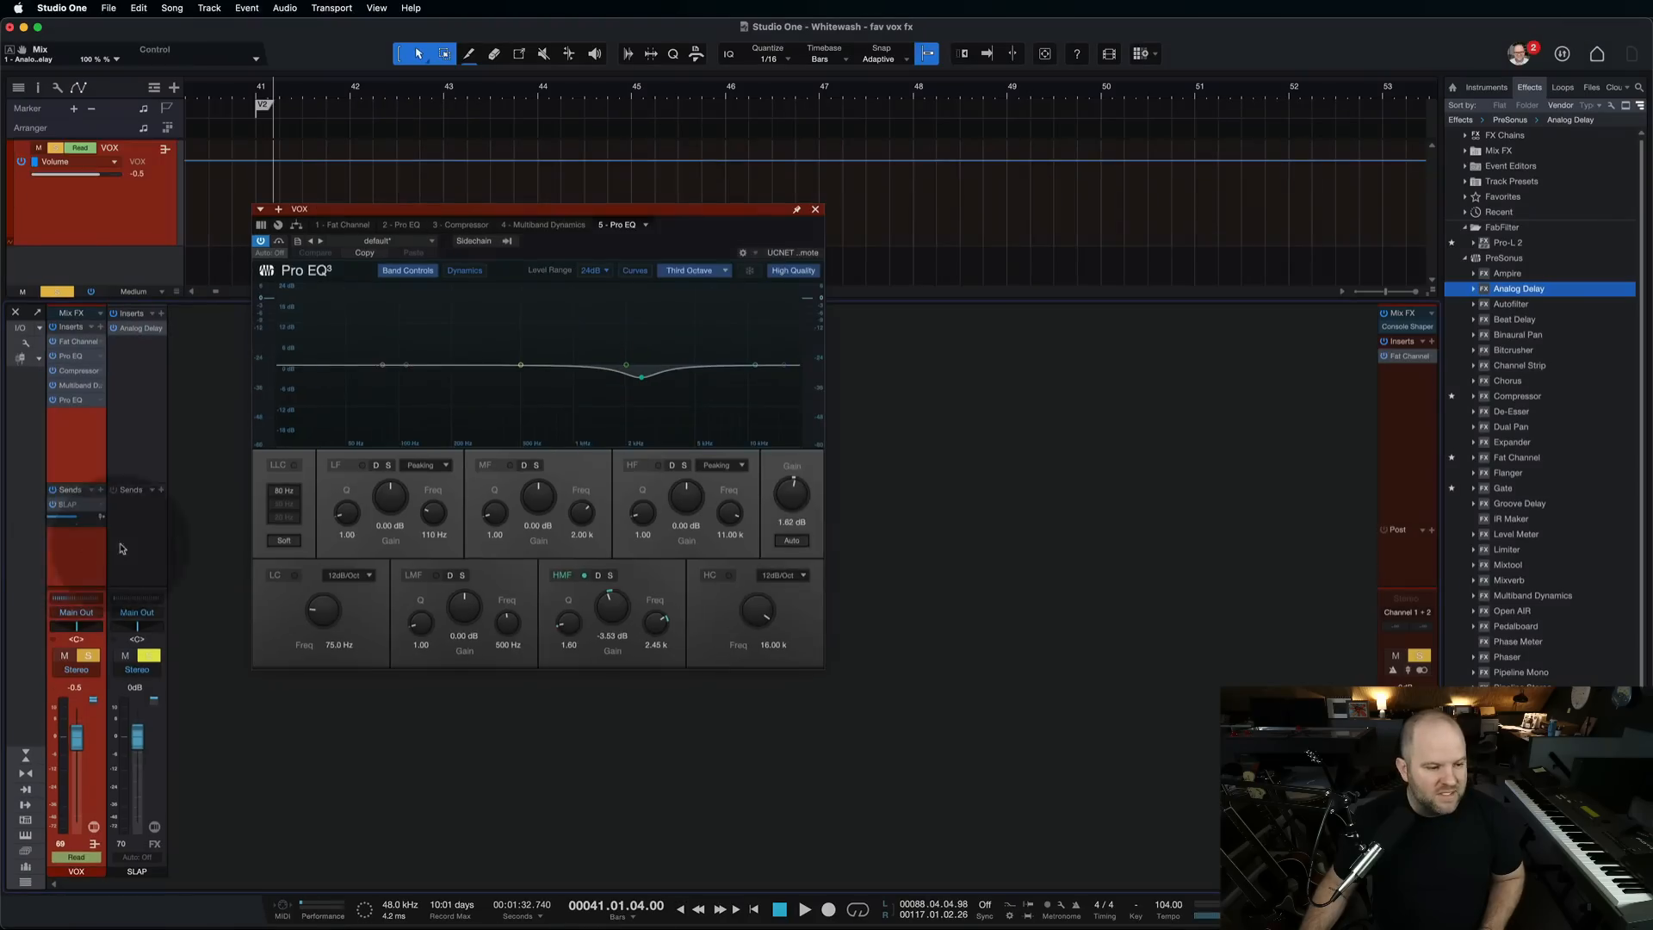
left_click(121, 548)
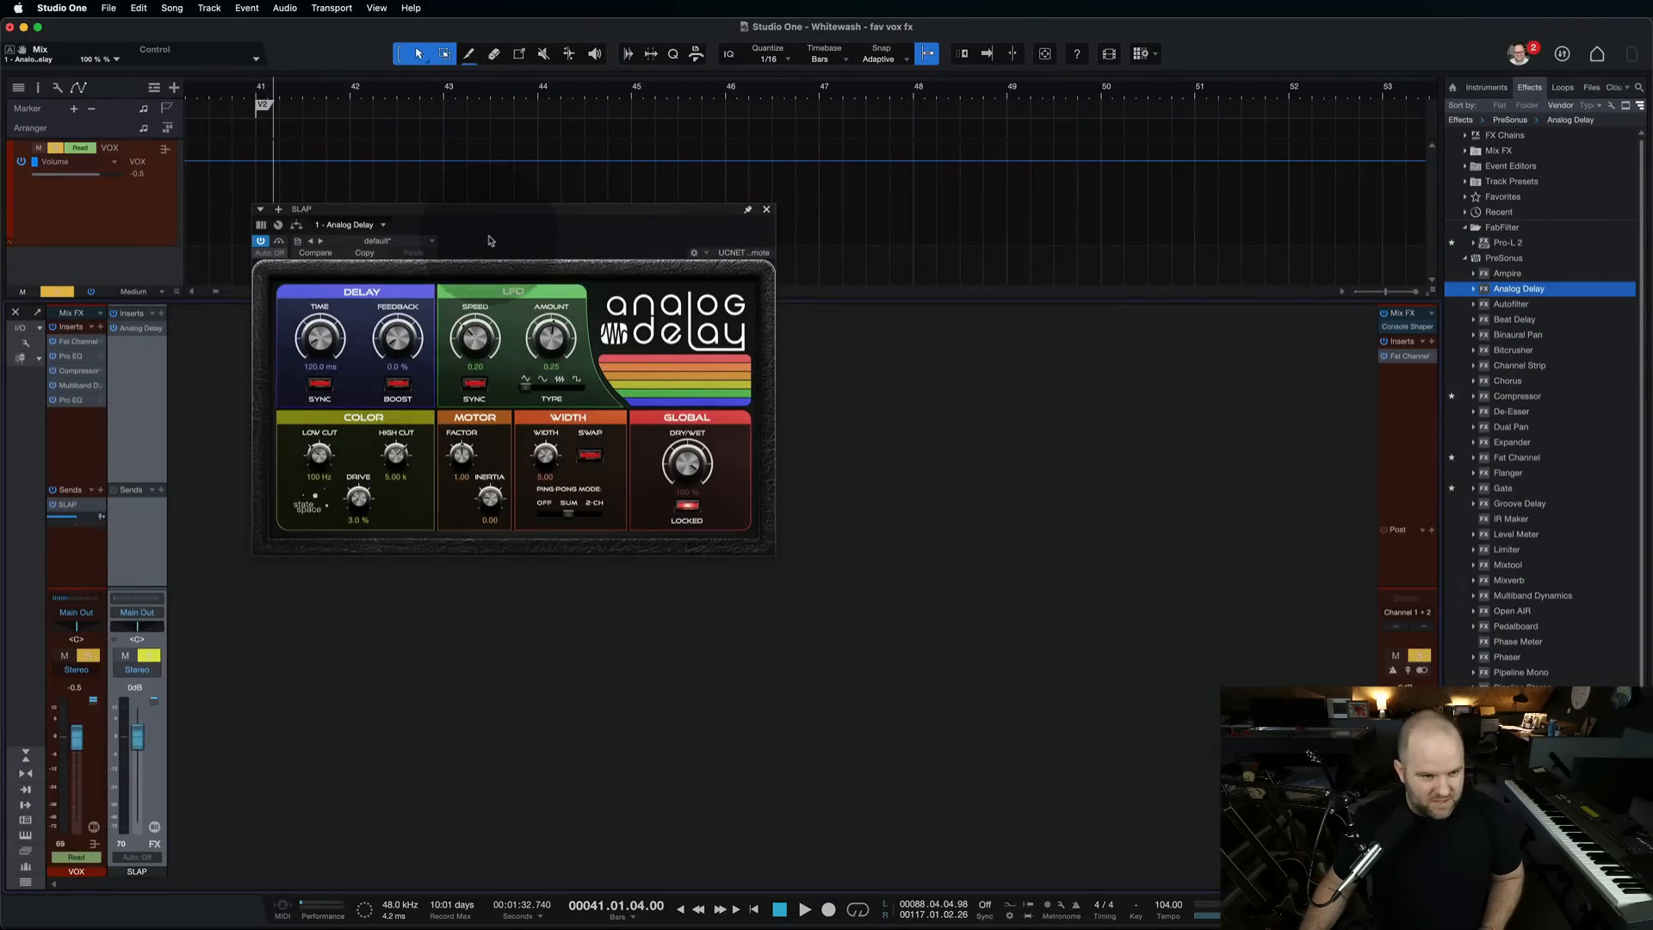
left_click_drag(486, 211, 399, 136)
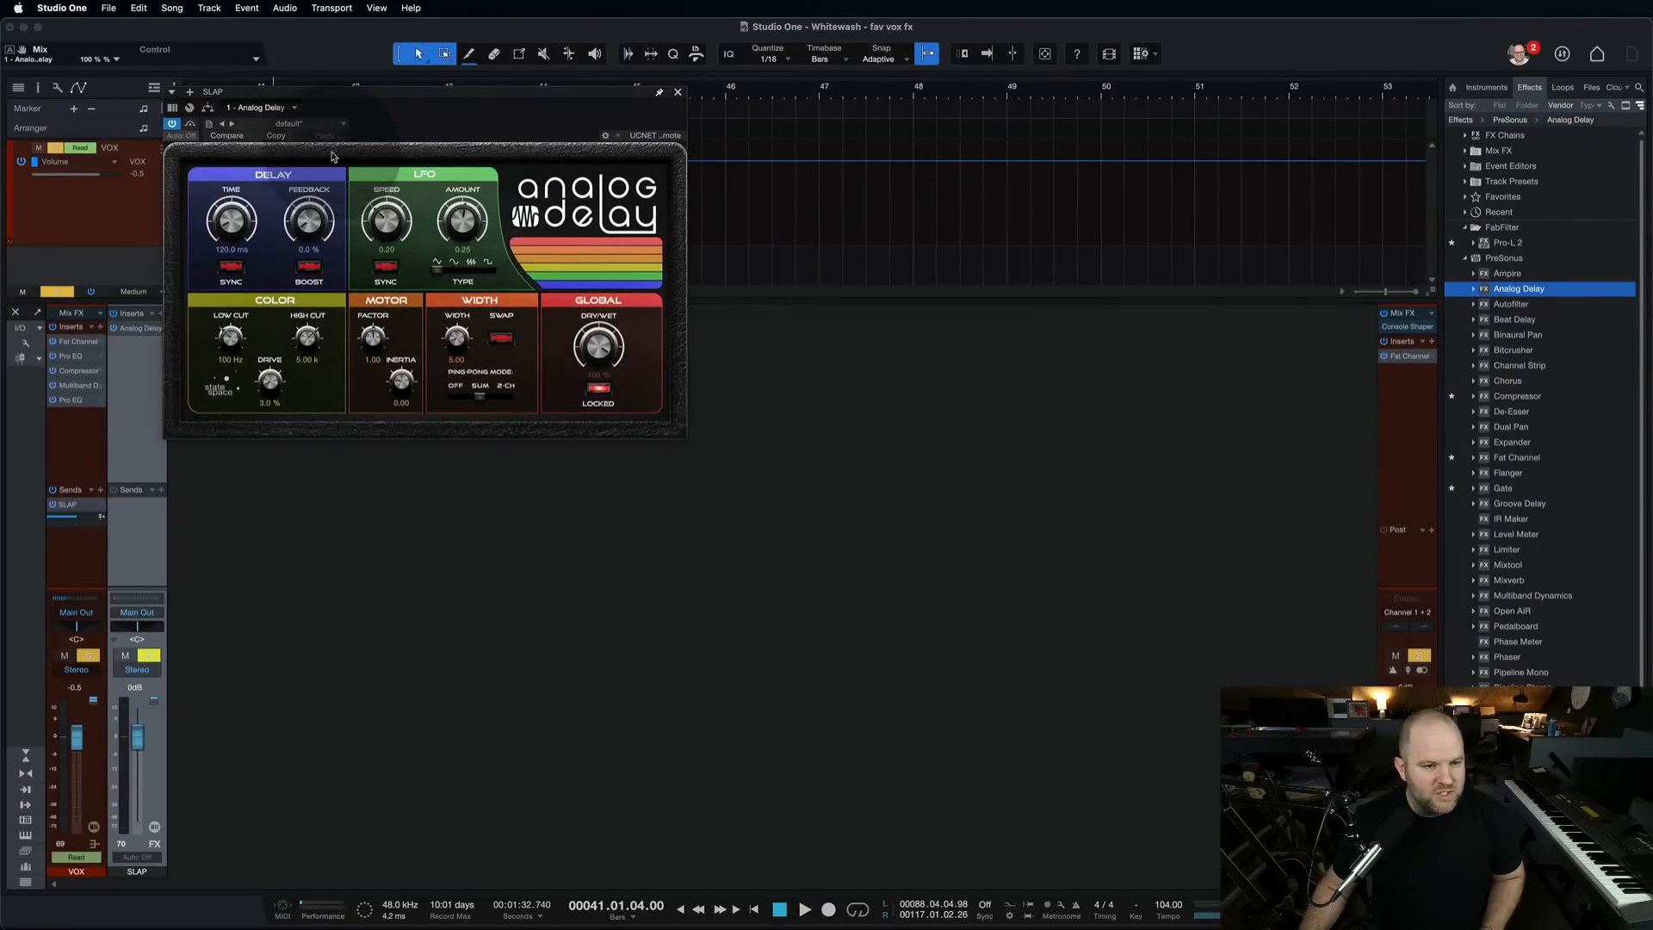
left_click_drag(371, 60, 446, 77)
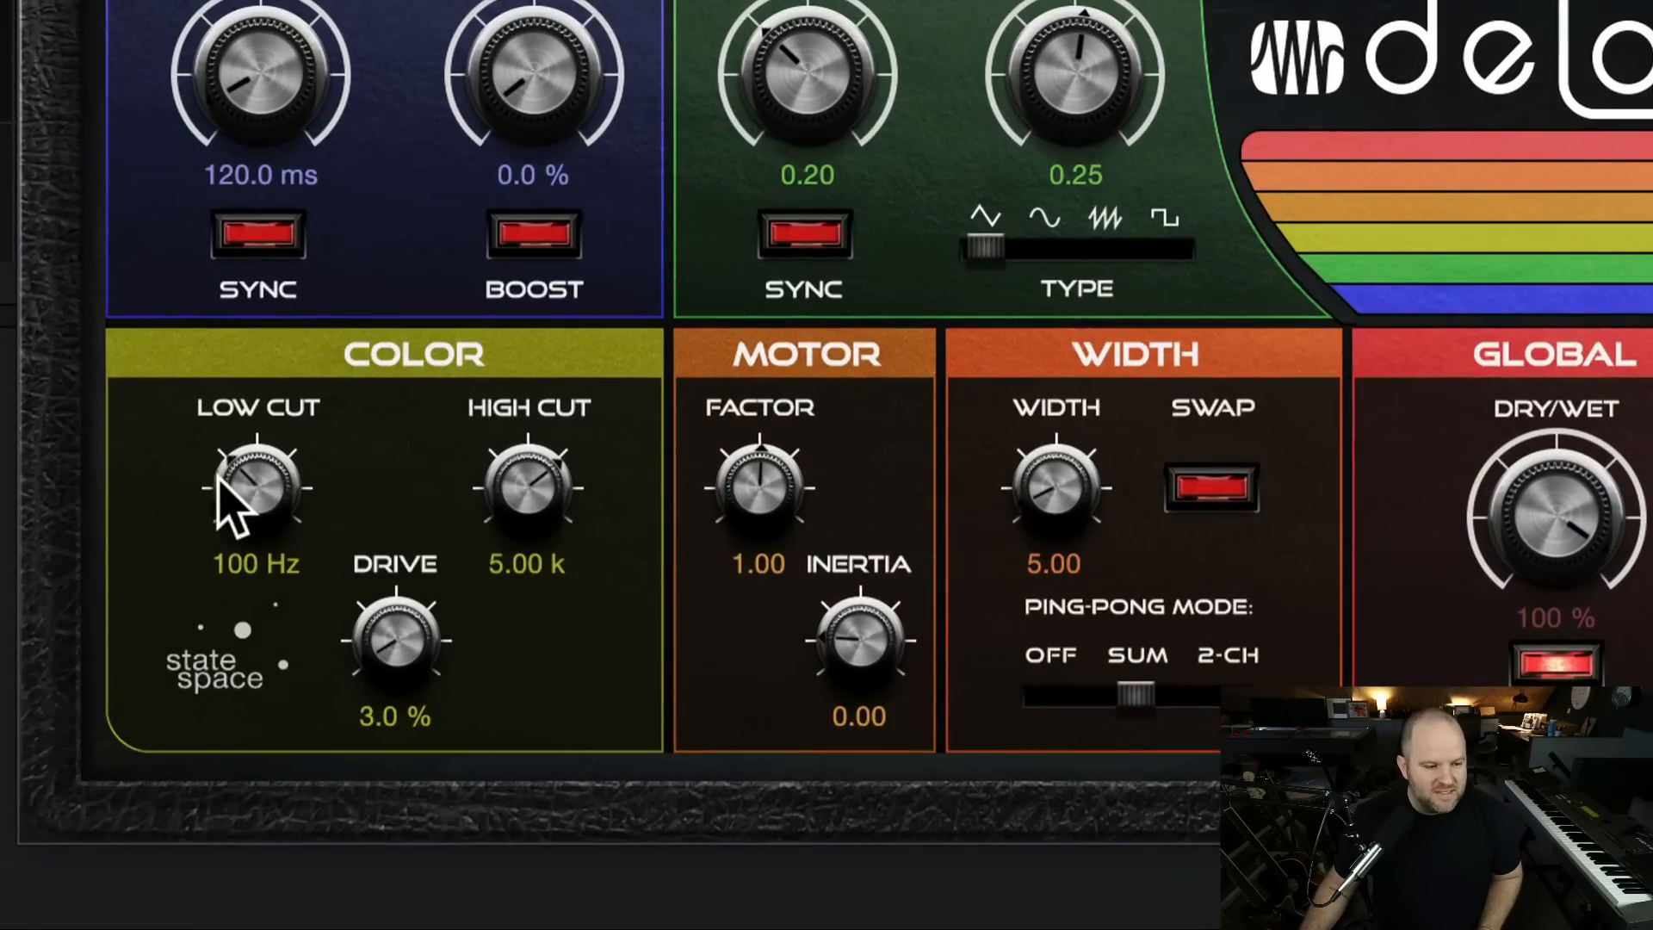
- Turn the Analog Delay's Low Cut and High Cut filters fully off
left_click_drag(230, 478, 234, 532)
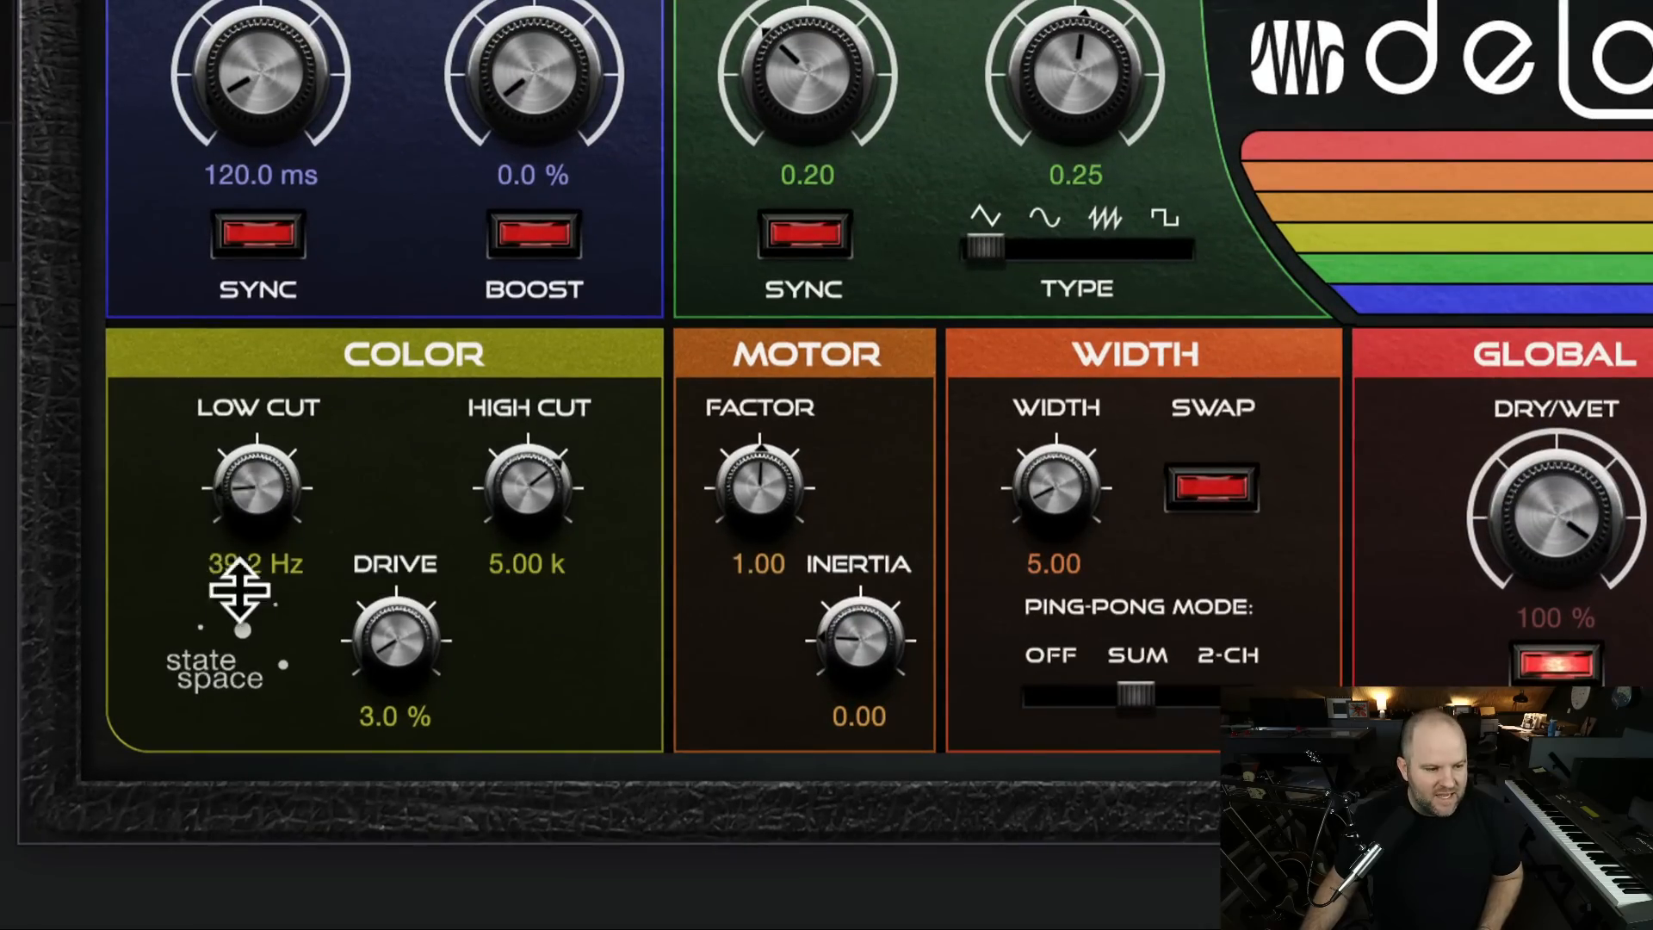
left_click_drag(239, 591, 241, 612)
left_click_drag(535, 517, 546, 259)
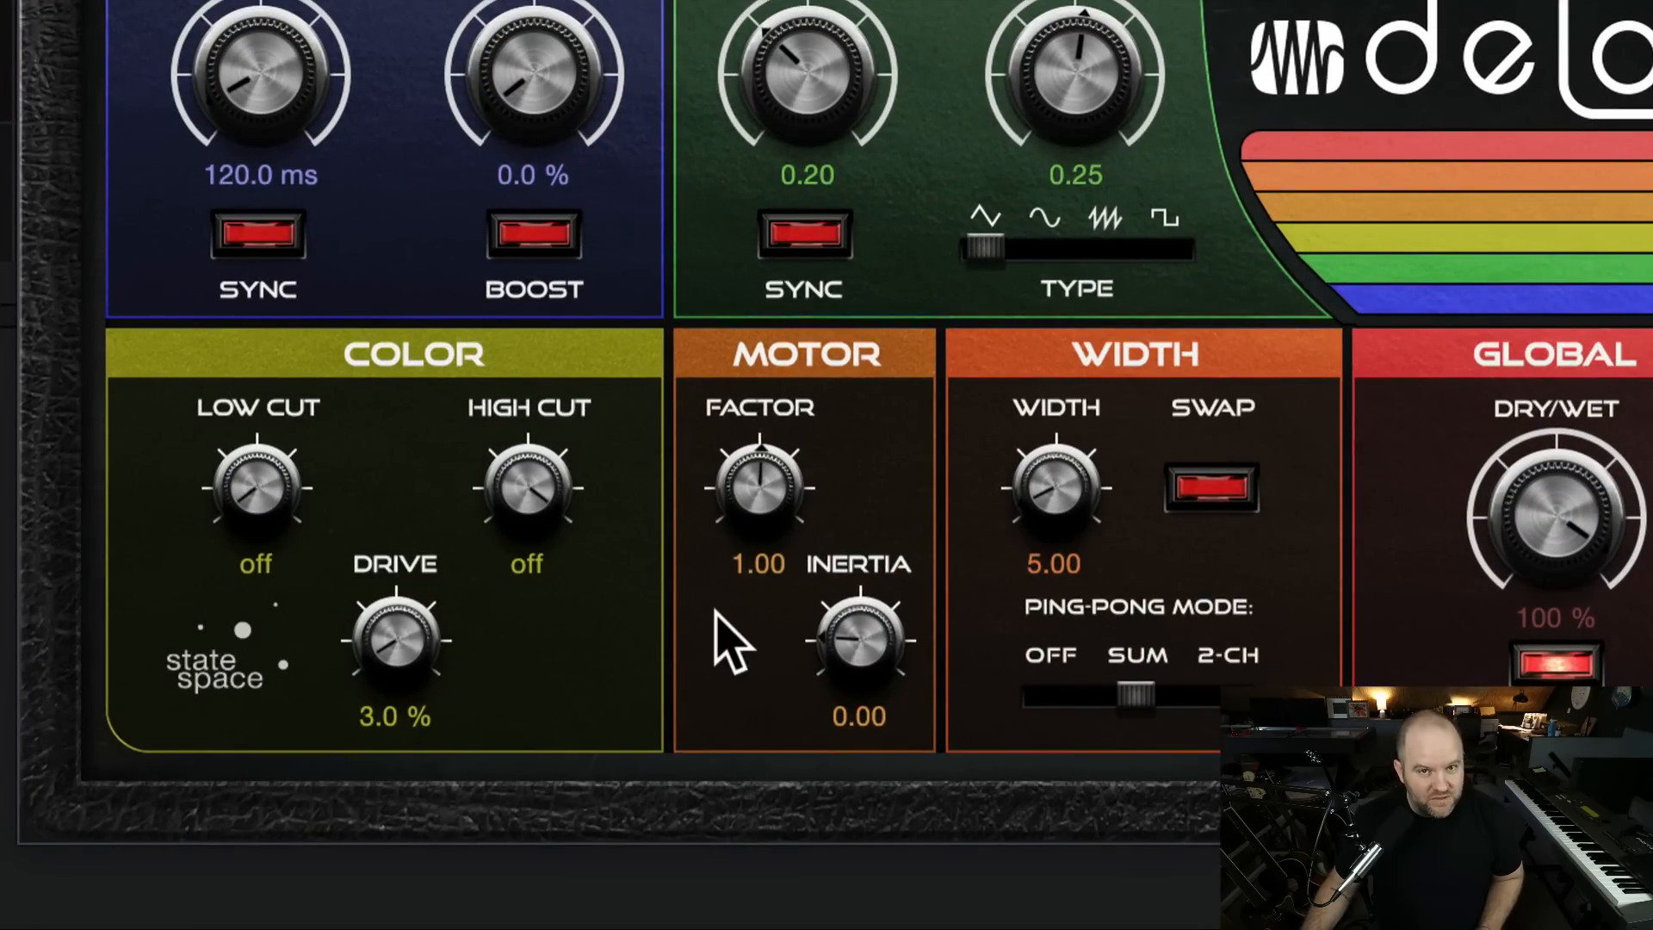
left_click_drag(241, 498, 228, 345)
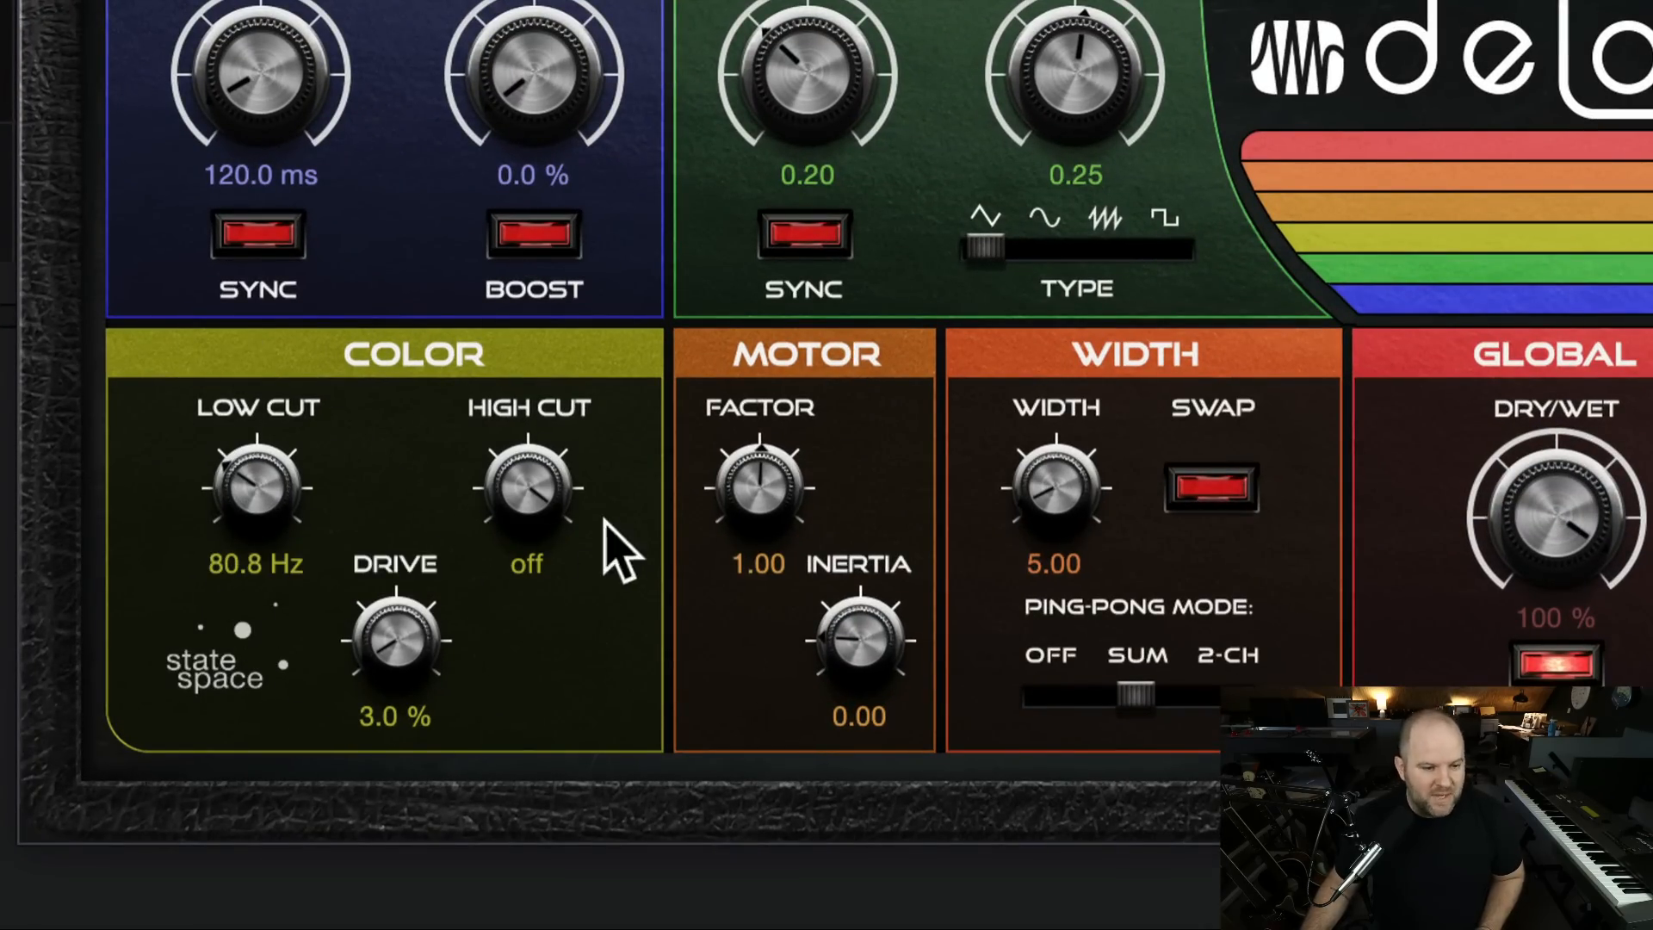
left_click_drag(527, 486, 483, 388)
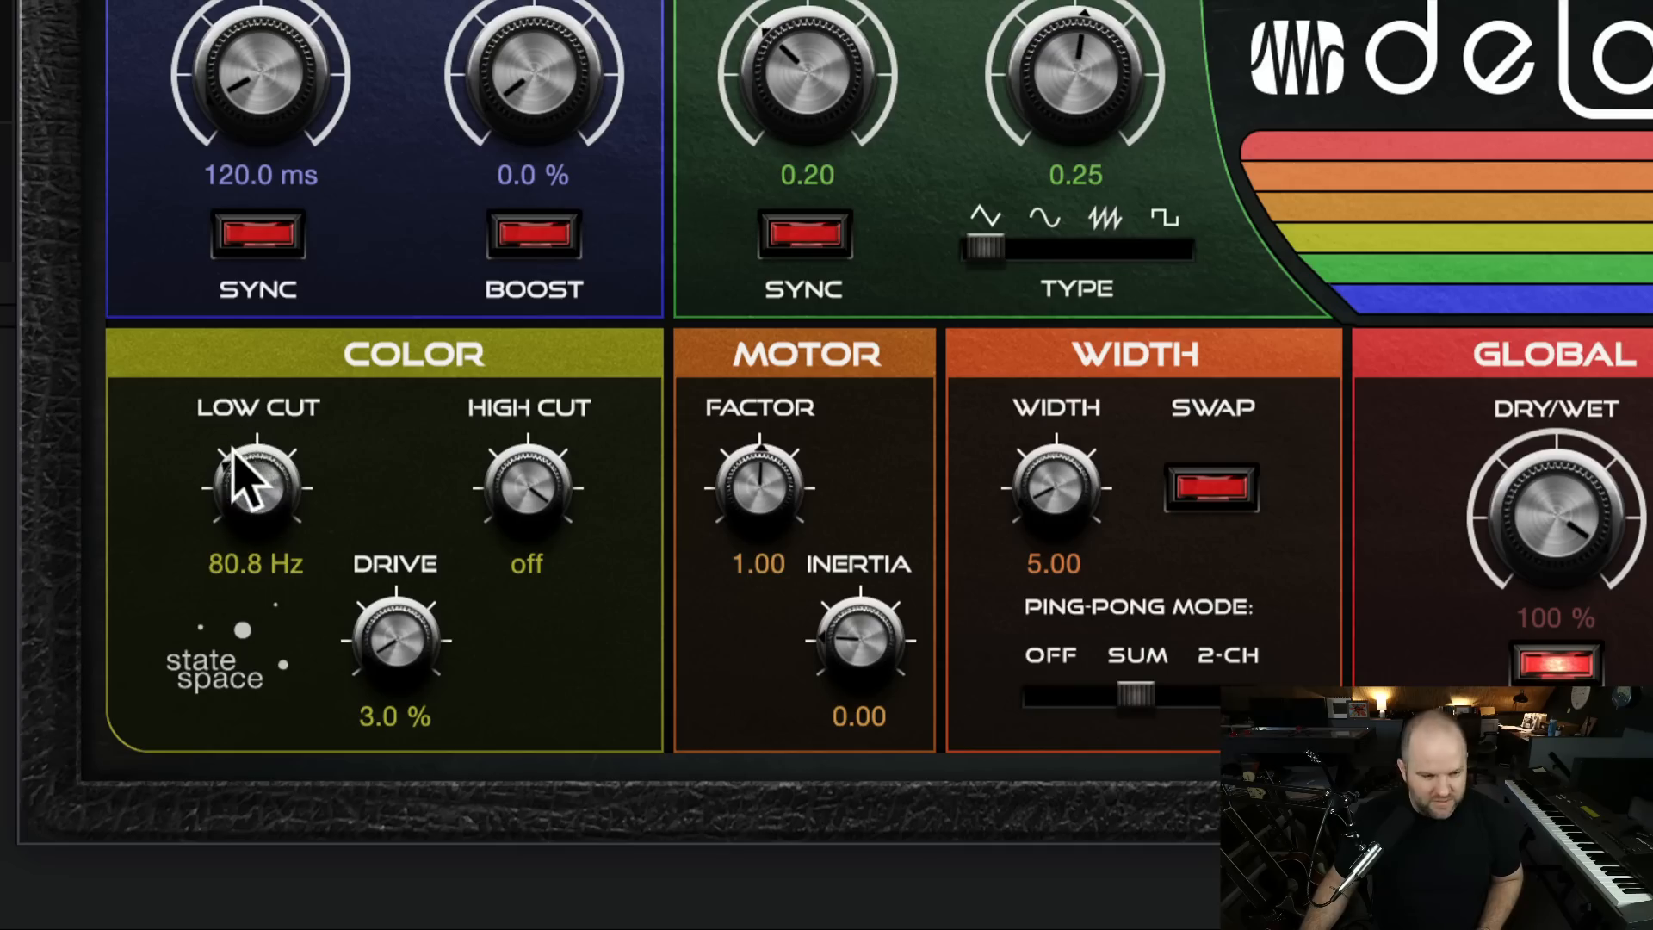
left_click_drag(245, 482, 247, 657)
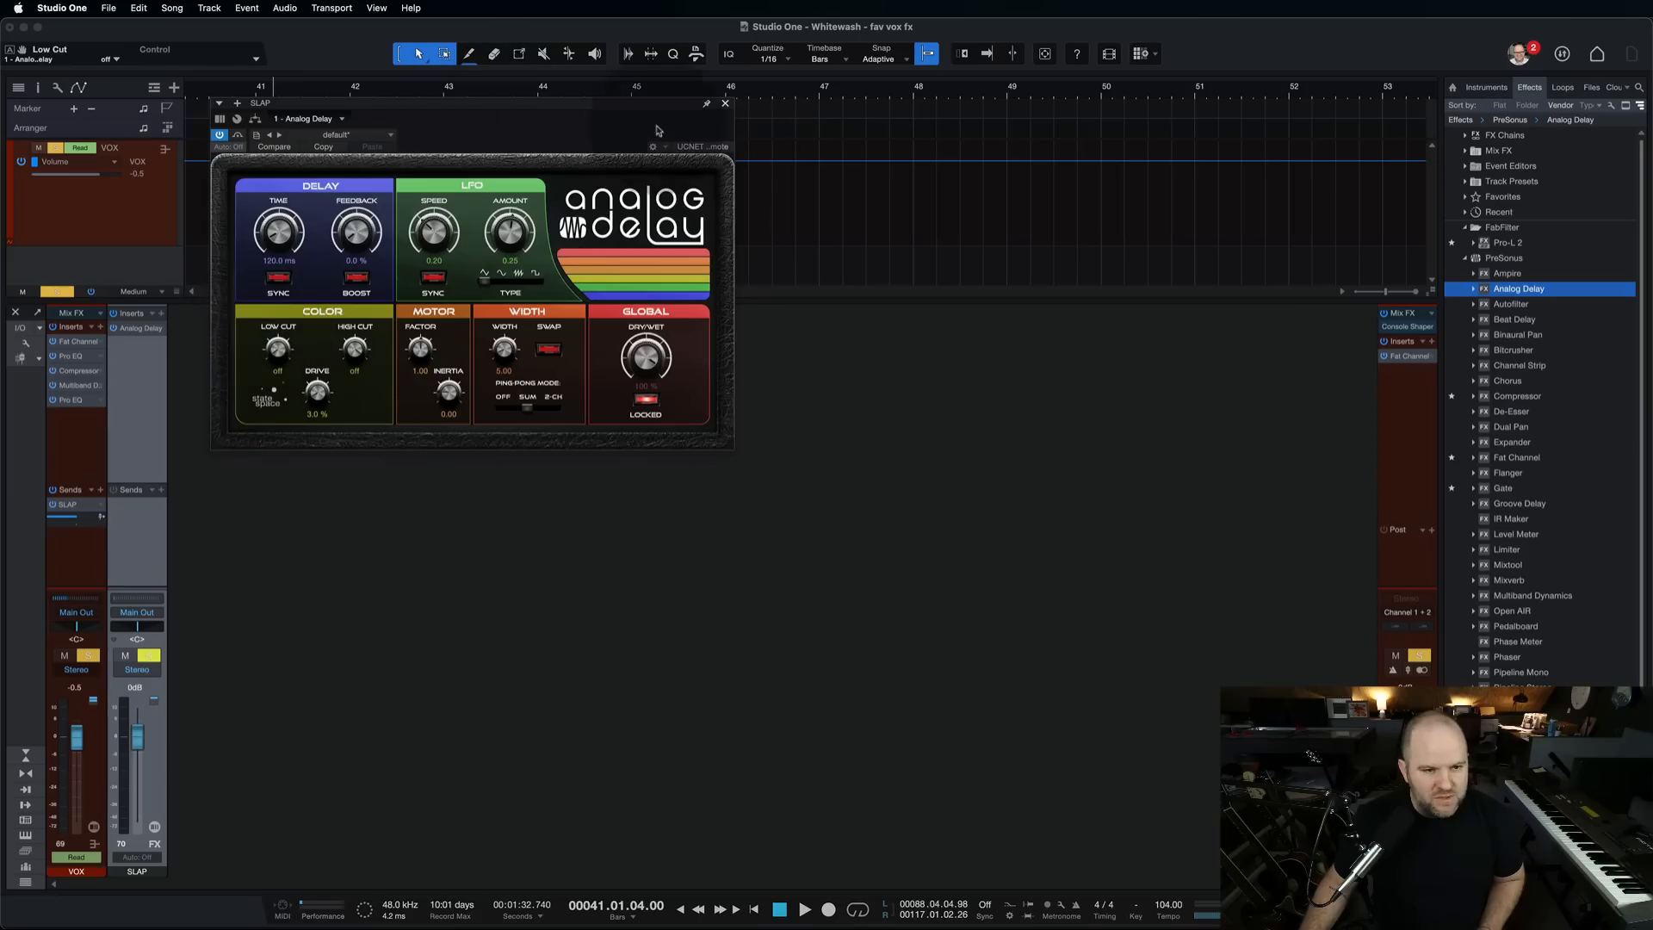
- Insert Pro EQ after the Analog Delay on the SLAP channel and switch off its low-cut band
left_click(727, 105)
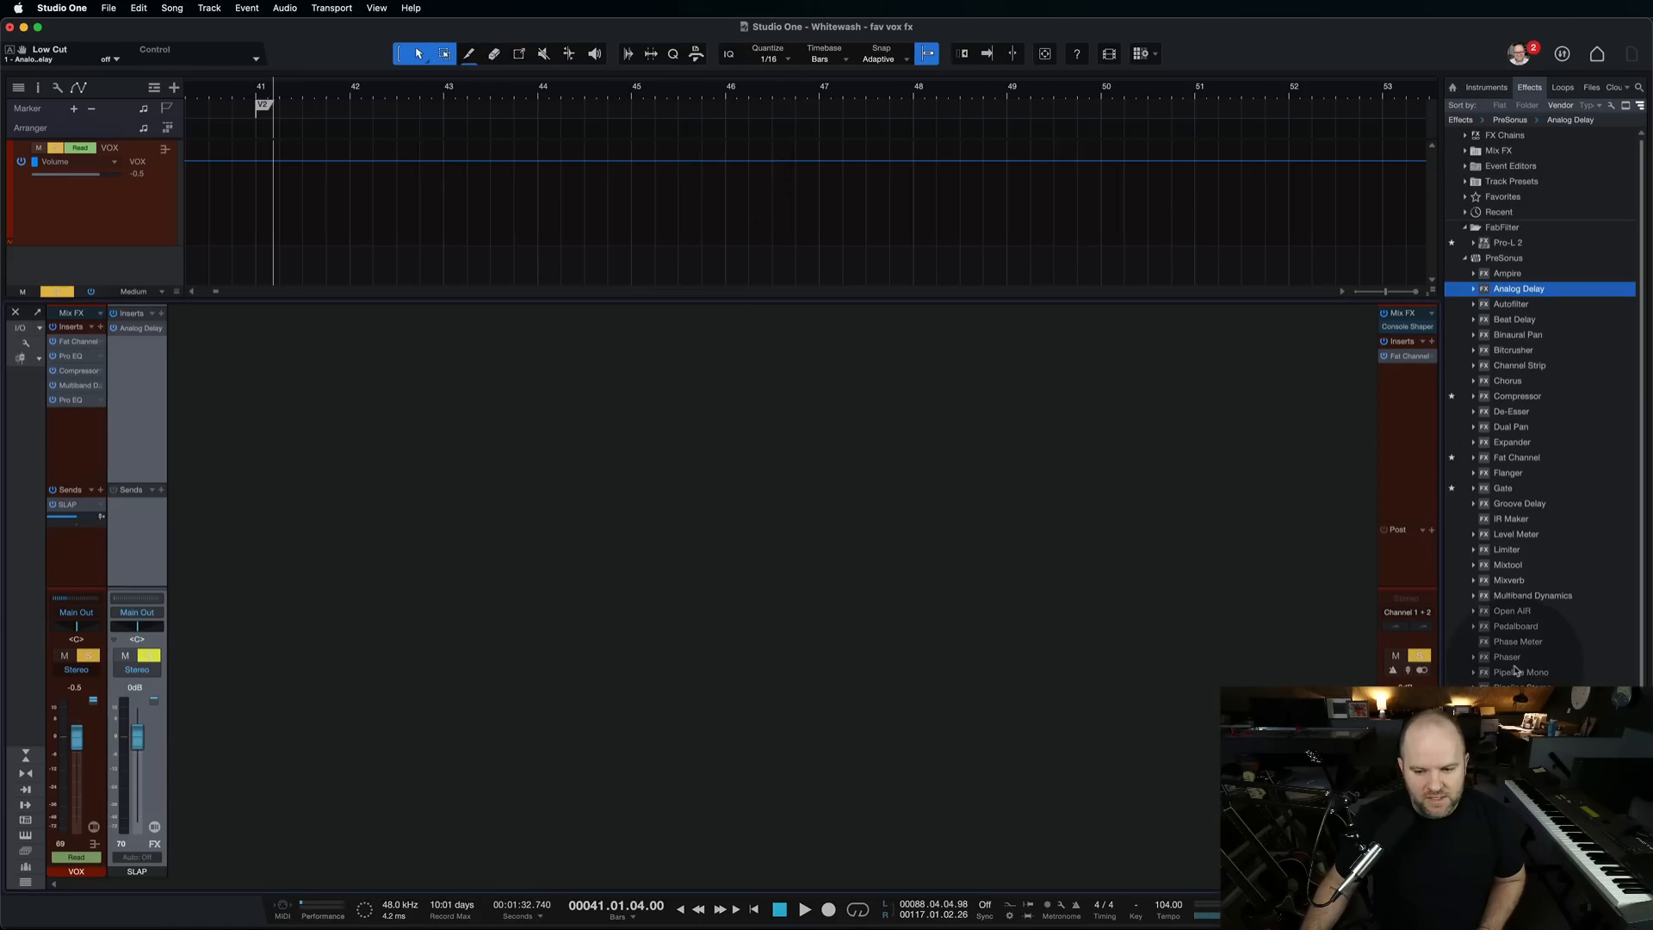
left_click_drag(1508, 703, 139, 347)
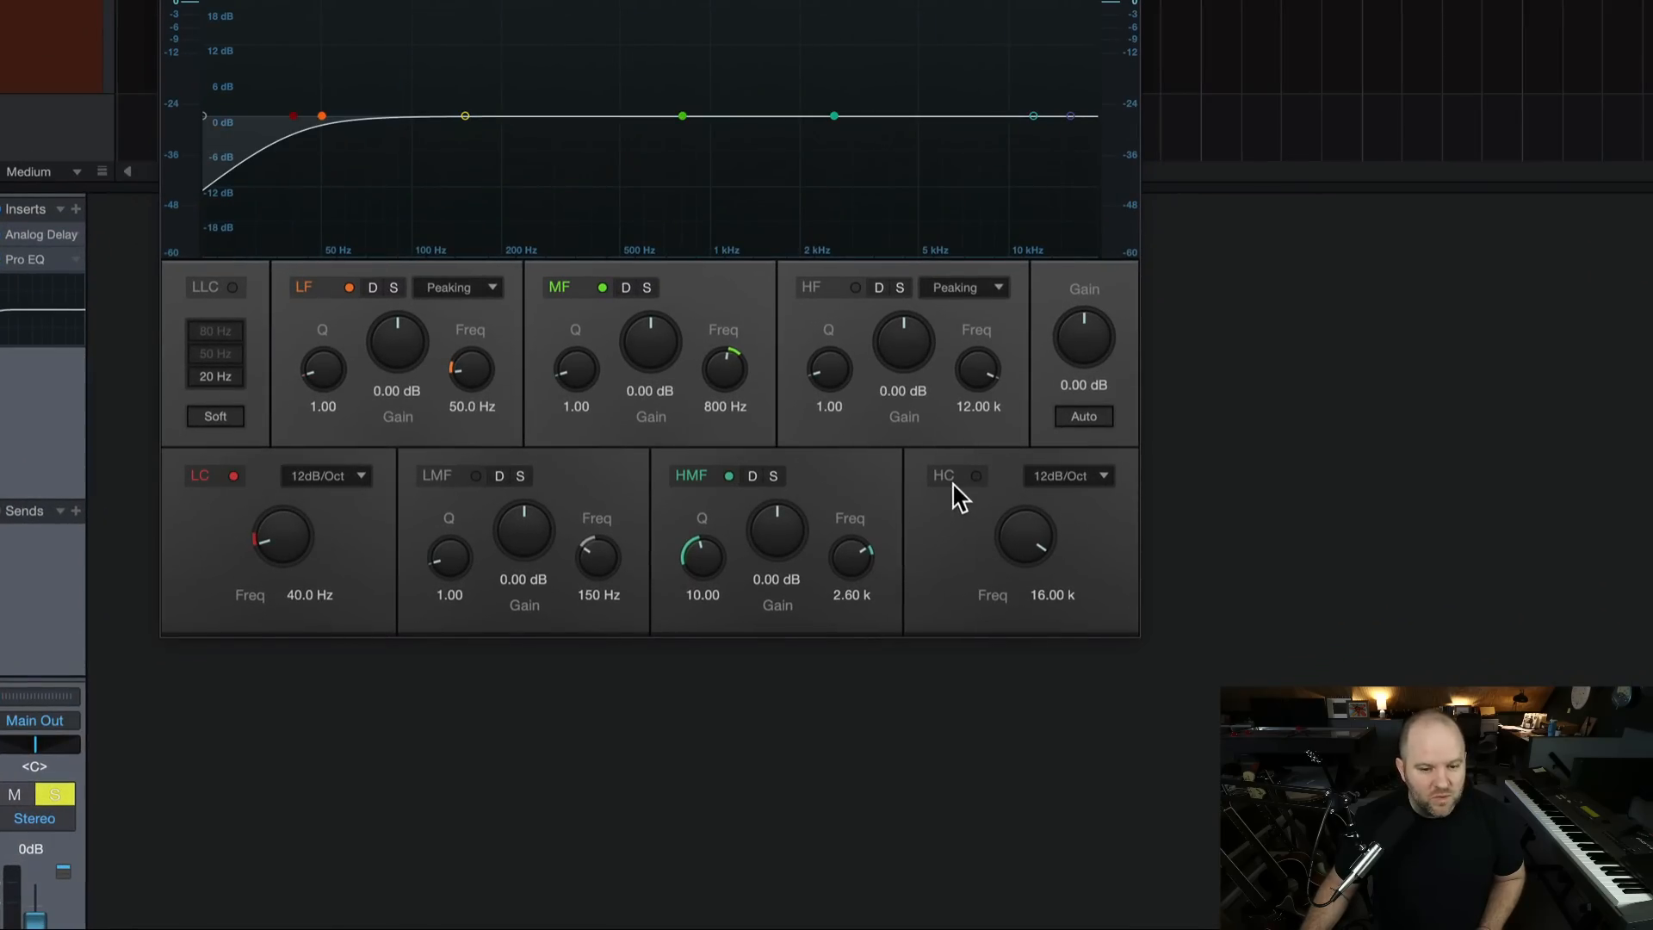
left_click(954, 484)
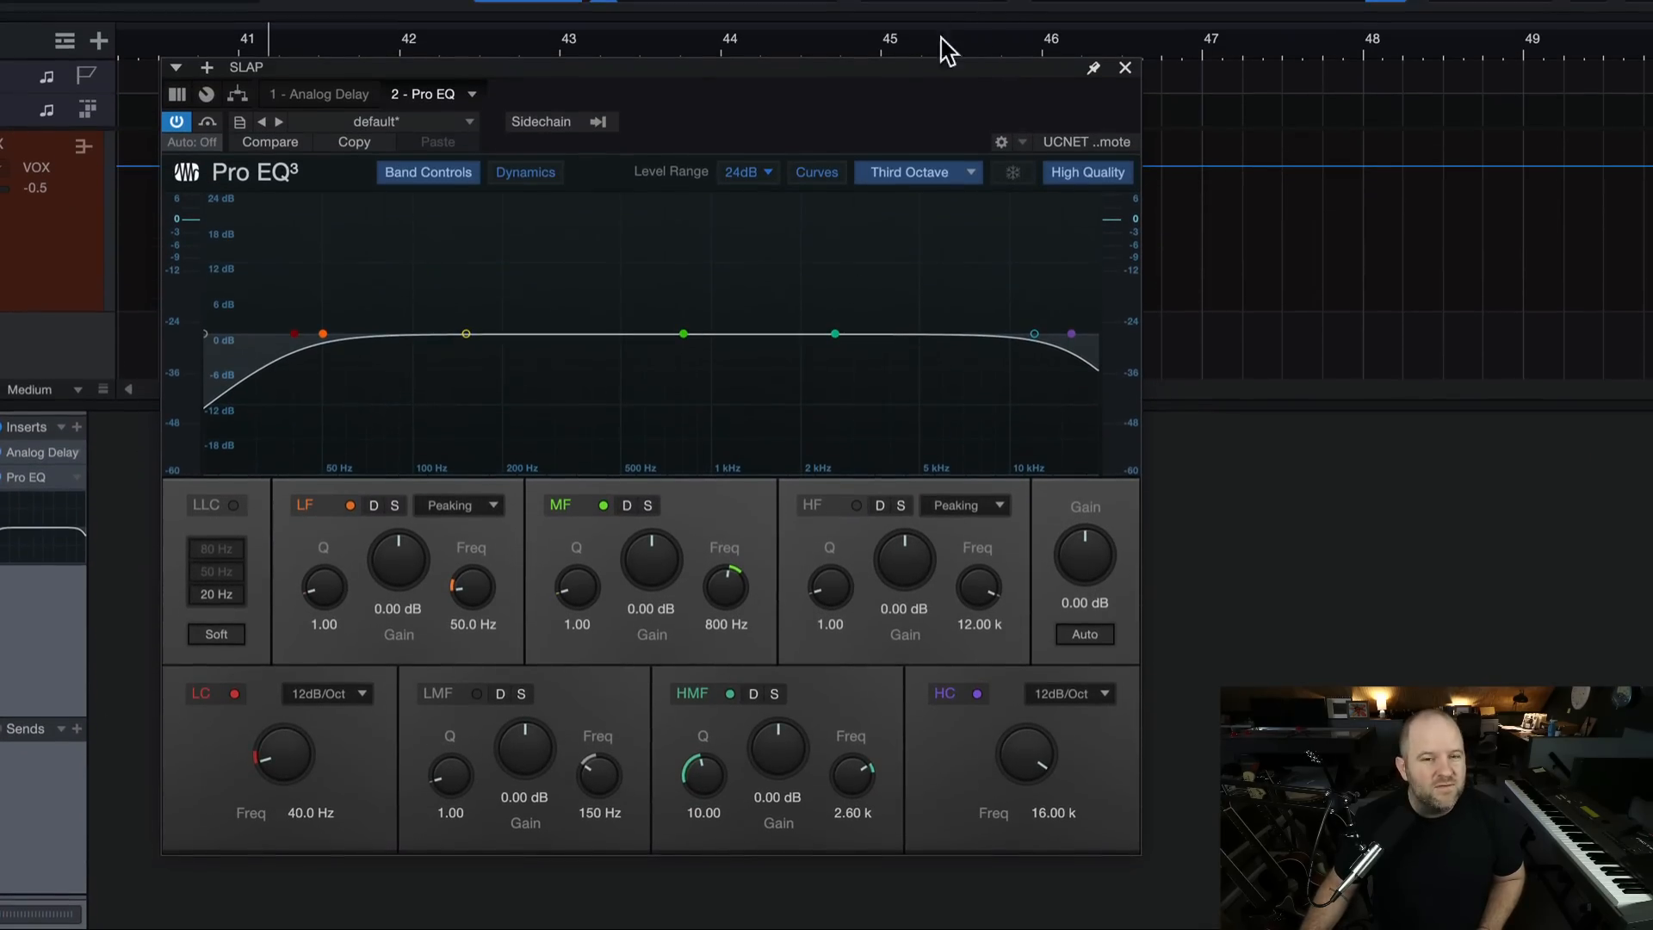
left_click(947, 693)
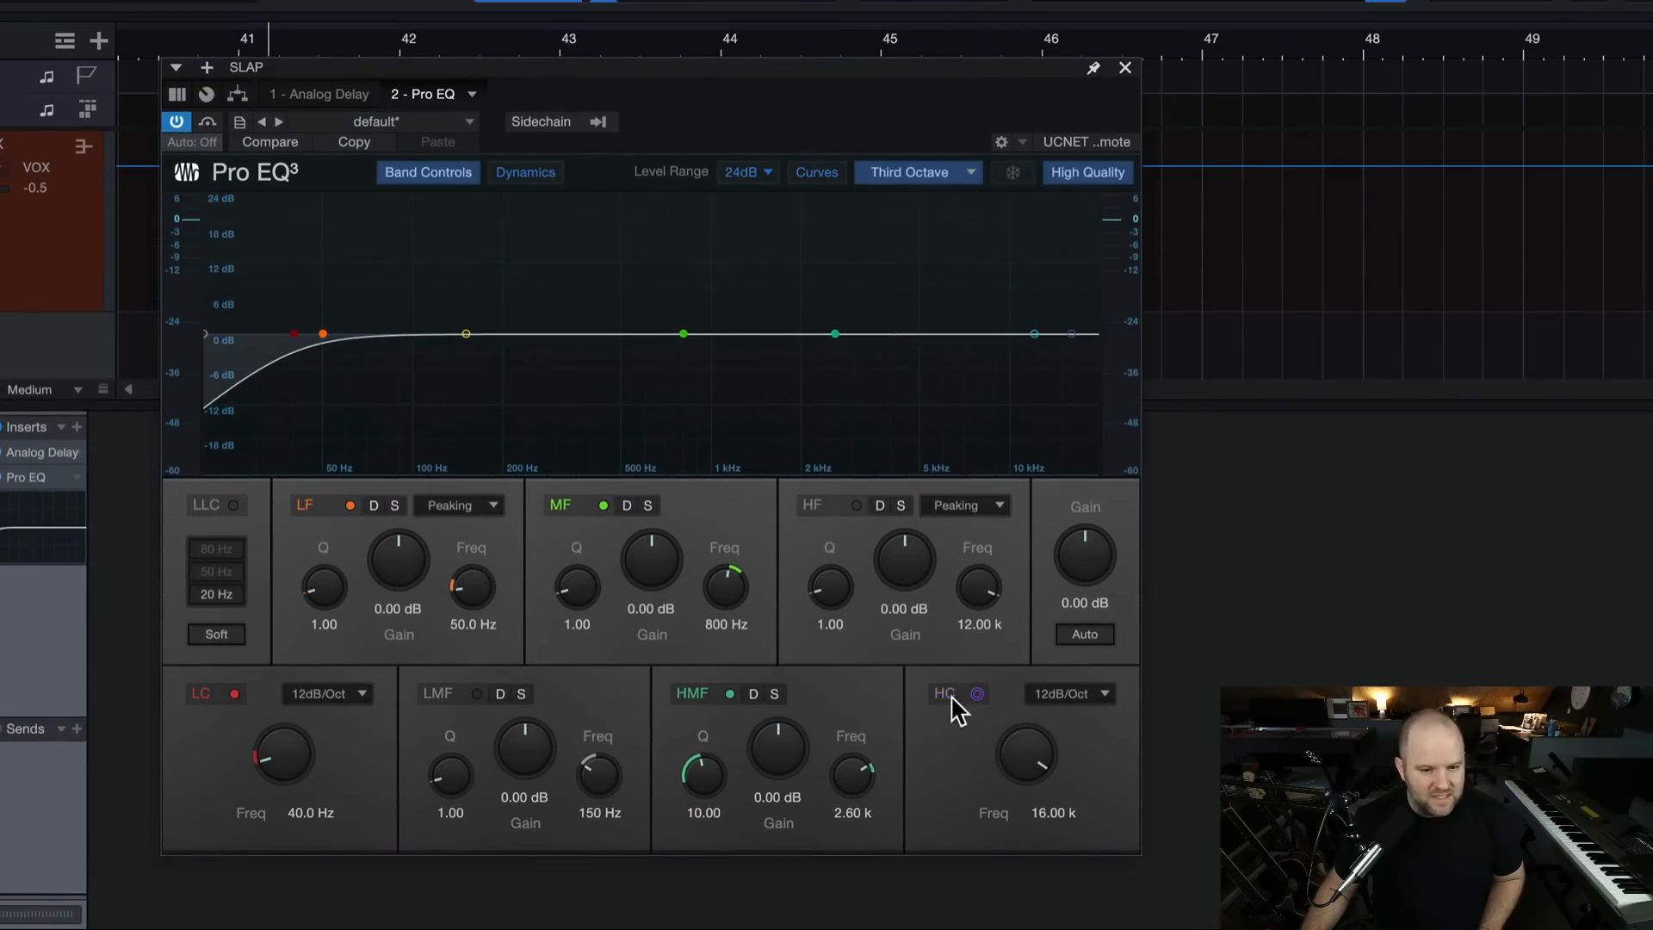
left_click(232, 694)
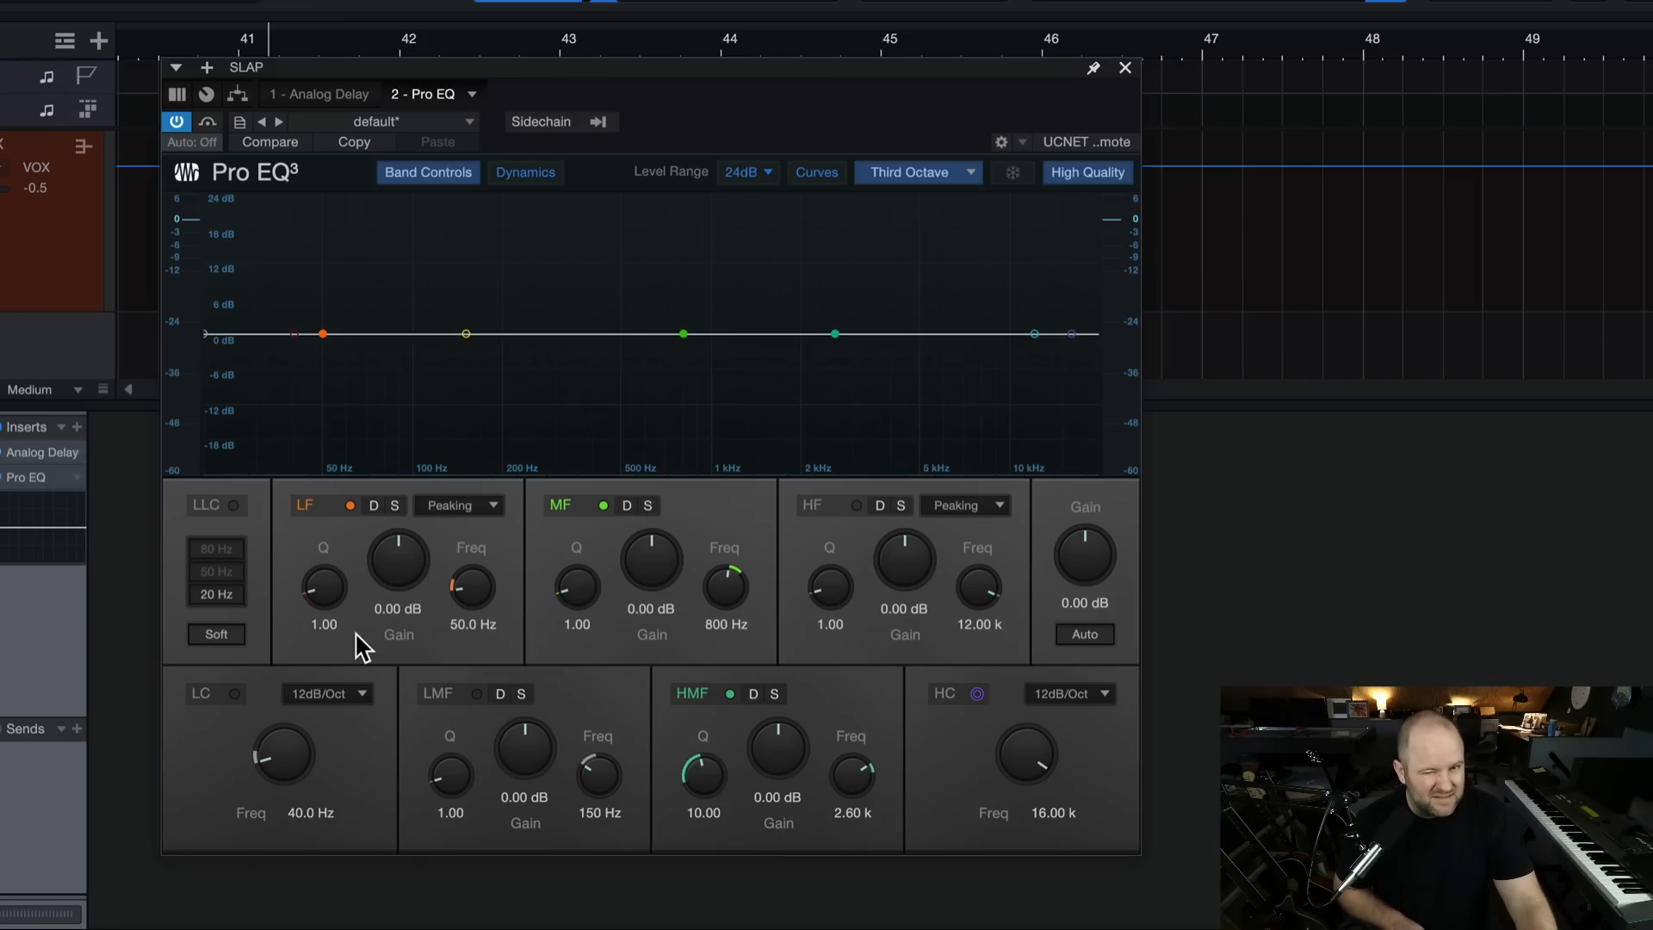
- Enable the Pro EQ high cut at 16.83 kHz on the SLAP channel and play back the vocal
key("space")
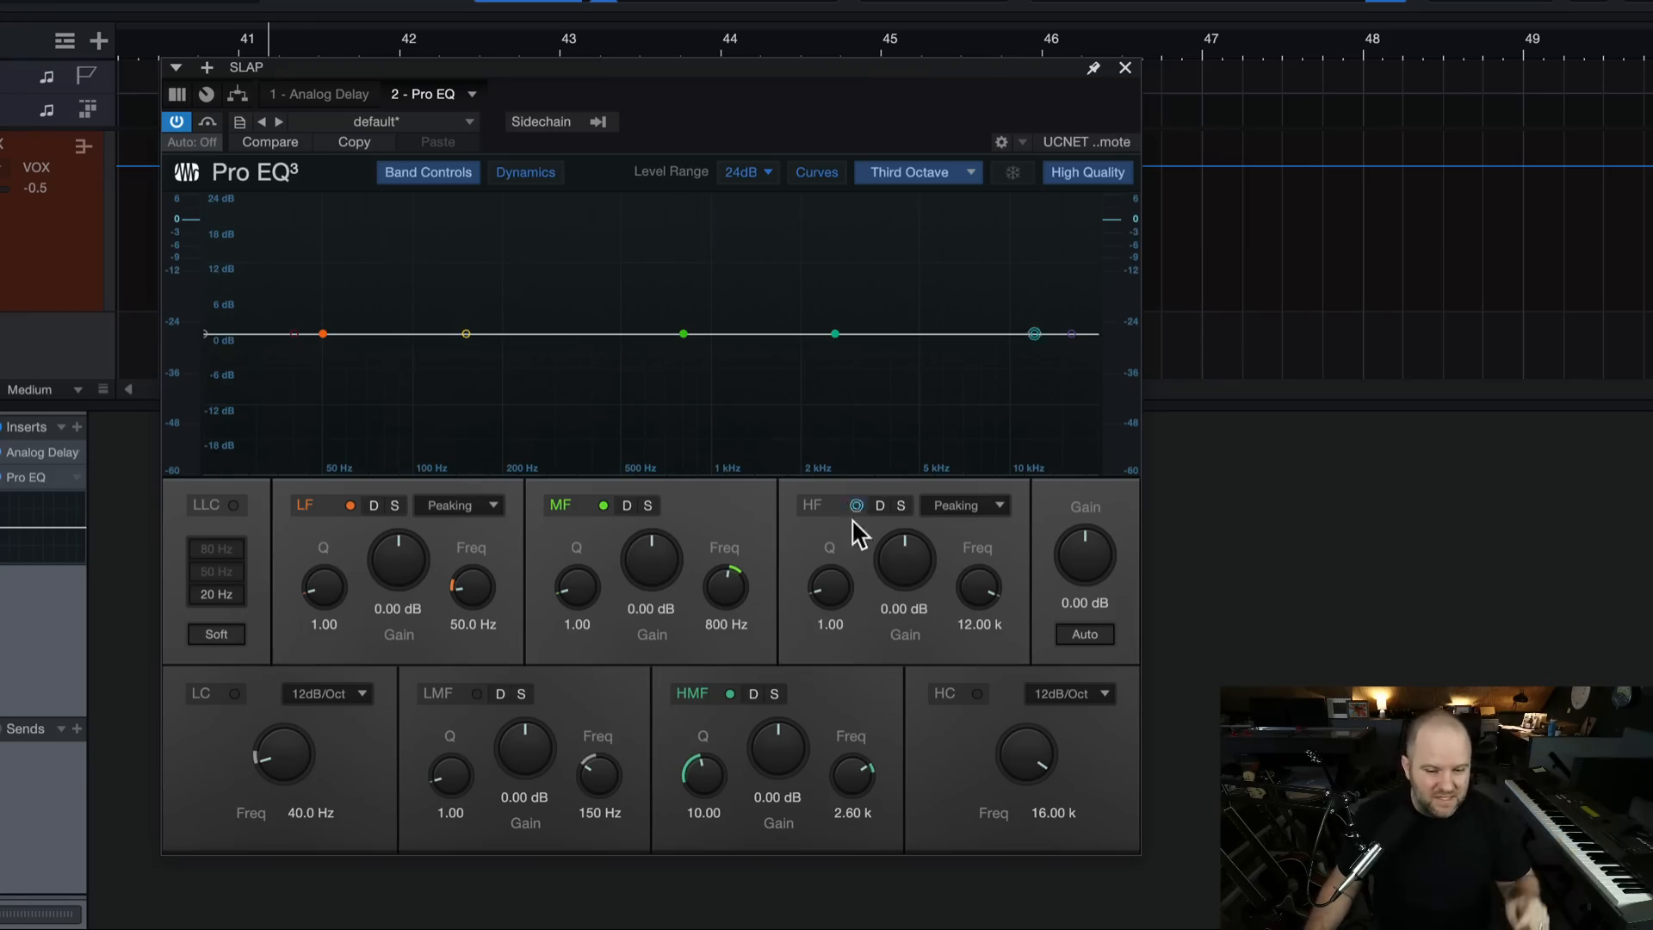
left_click_drag(1027, 755, 1033, 734)
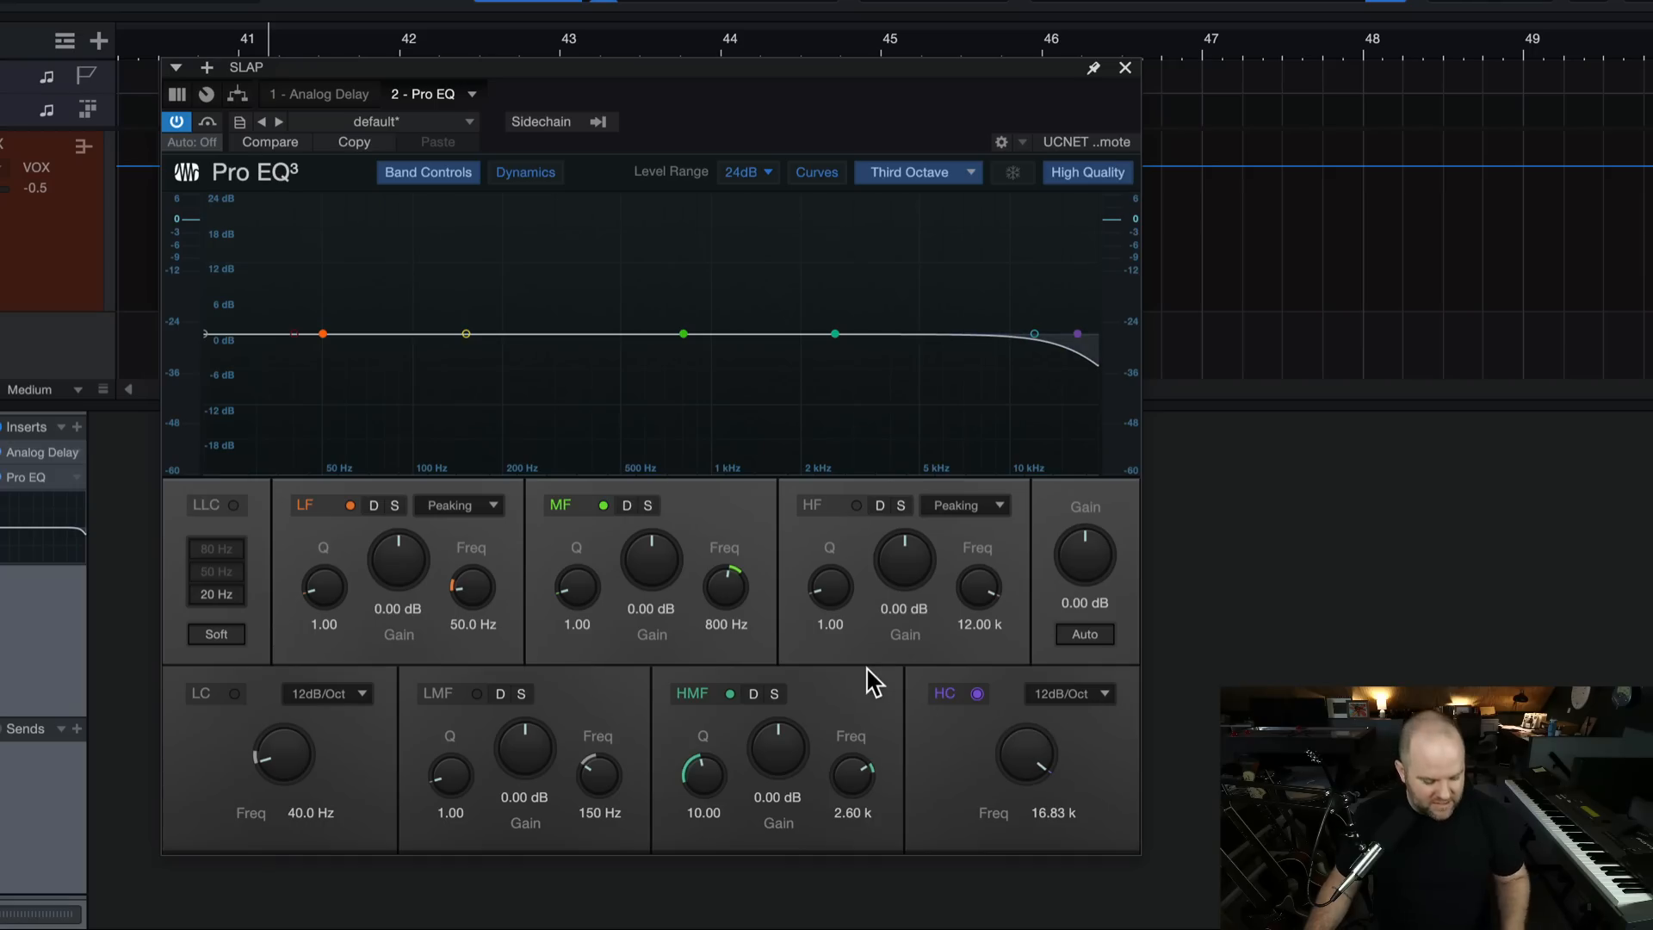
key("space")
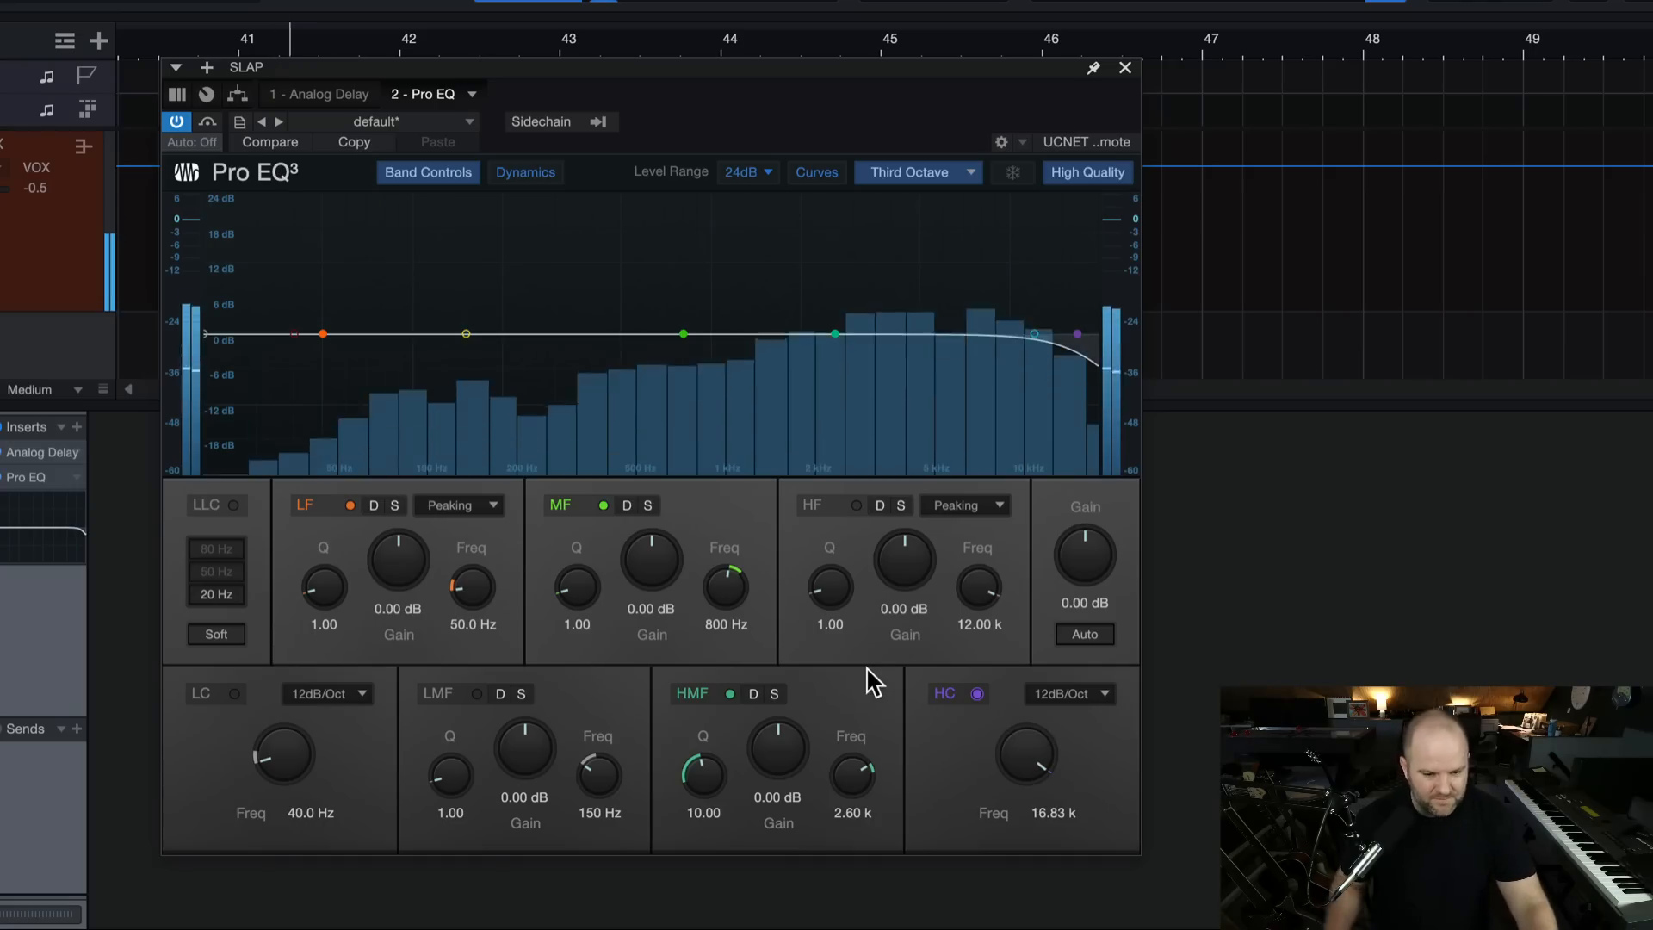
- Lower the Pro EQ high cut on the SLAP channel to 4.53 kHz while auditioning the vocal slap
mouse_move(990, 764)
left_mouse_down()
mouse_move(1015, 750)
mouse_move(1000, 786)
left_mouse_up()
key("space")
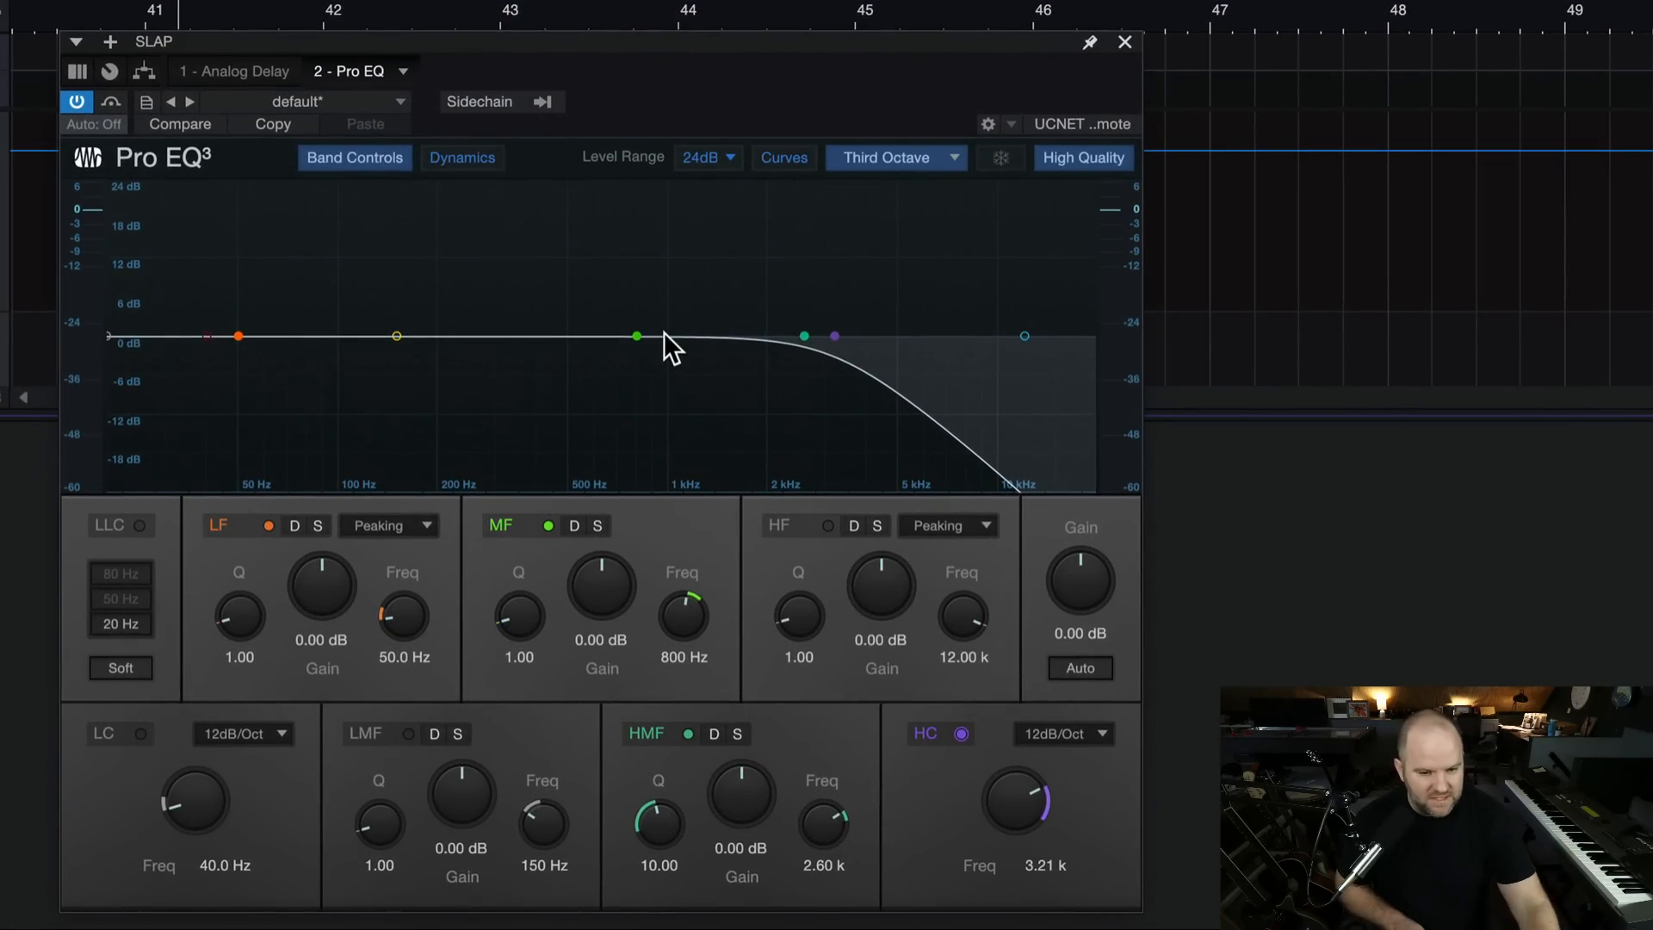
key("space")
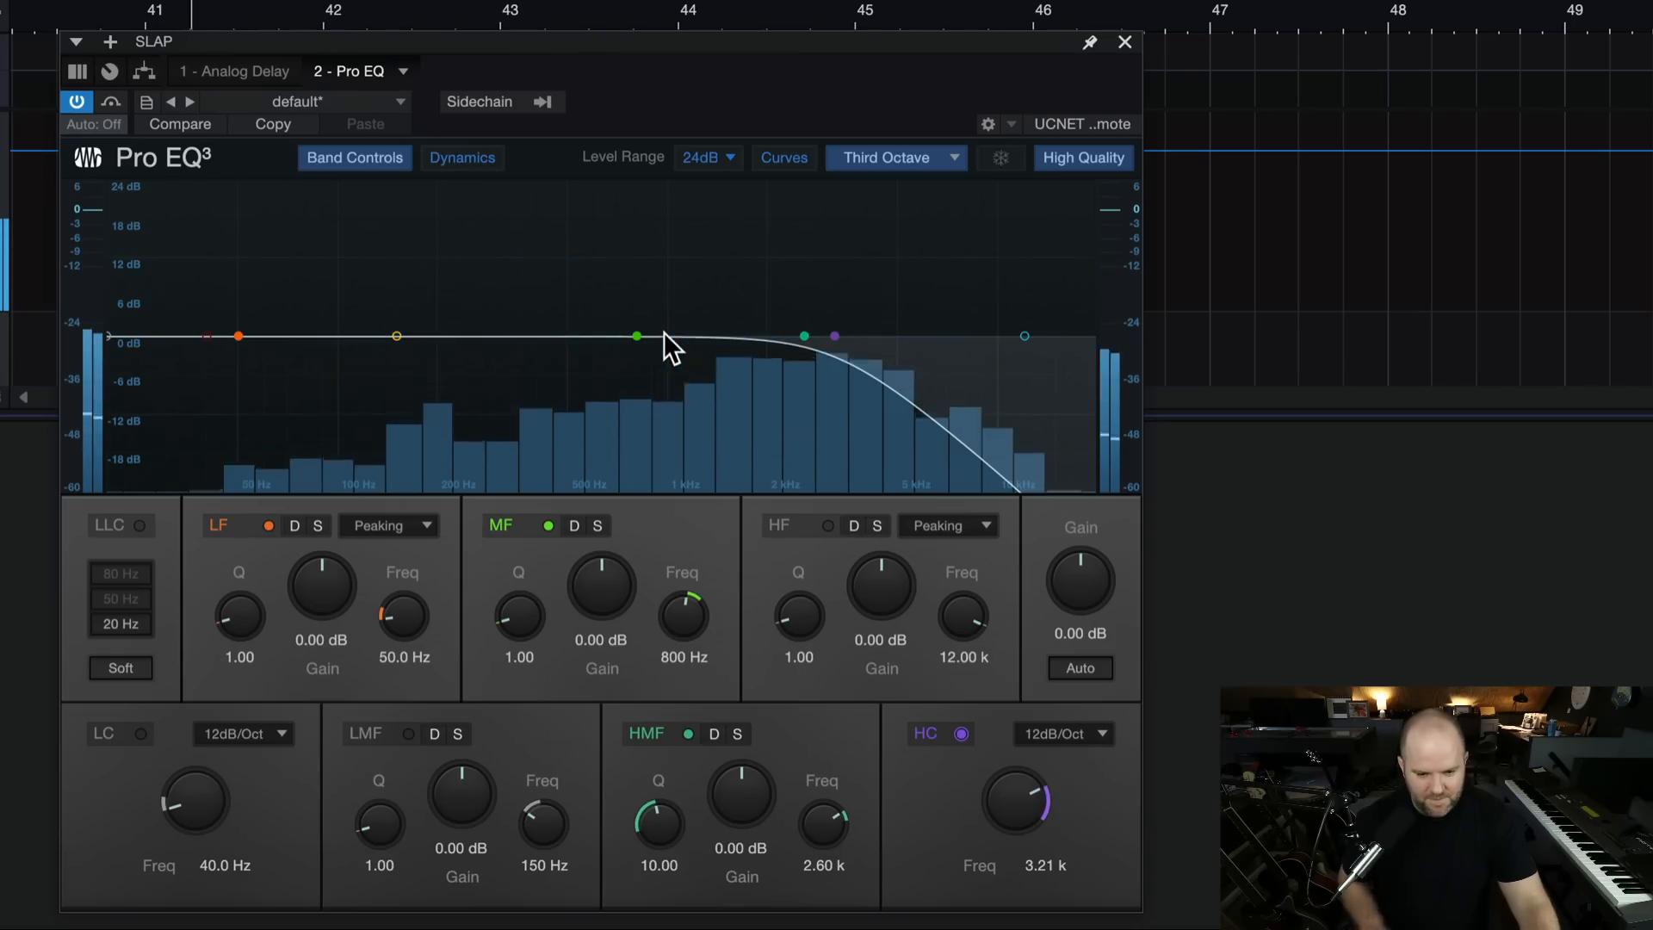
mouse_move(1024, 799)
left_mouse_down()
mouse_move(1030, 745)
mouse_move(1027, 793)
left_mouse_up()
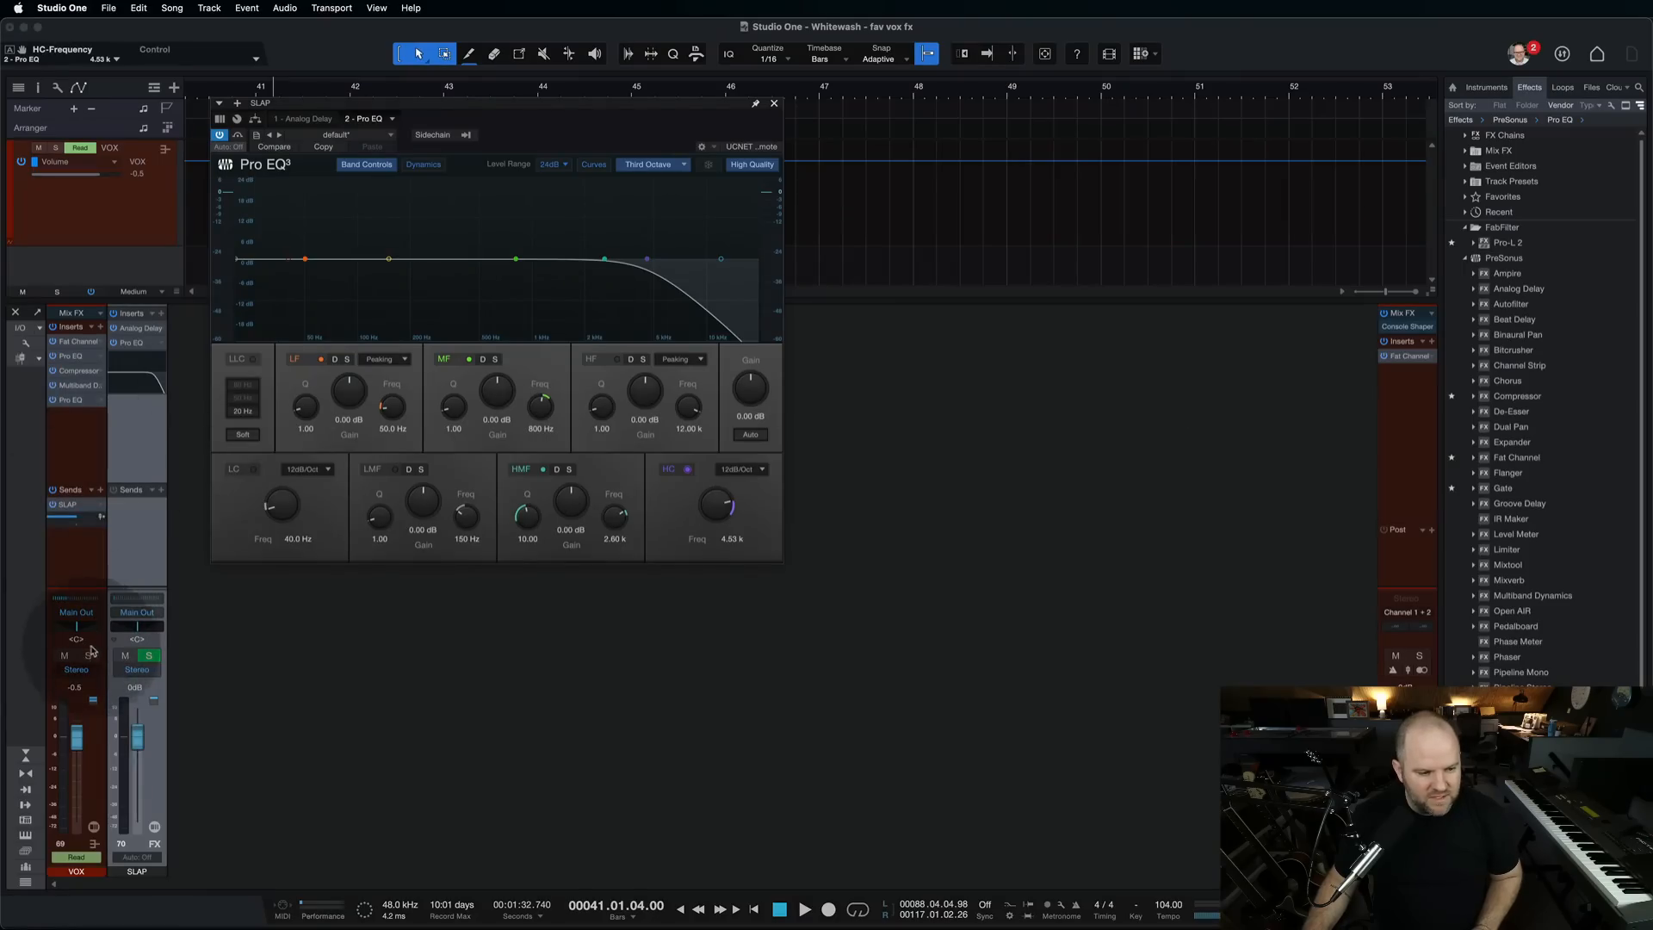
- Solo the VOX channel and play back the dry vocal together with the high-cut slap delay
left_click(86, 669)
left_click(87, 659)
left_click(87, 658)
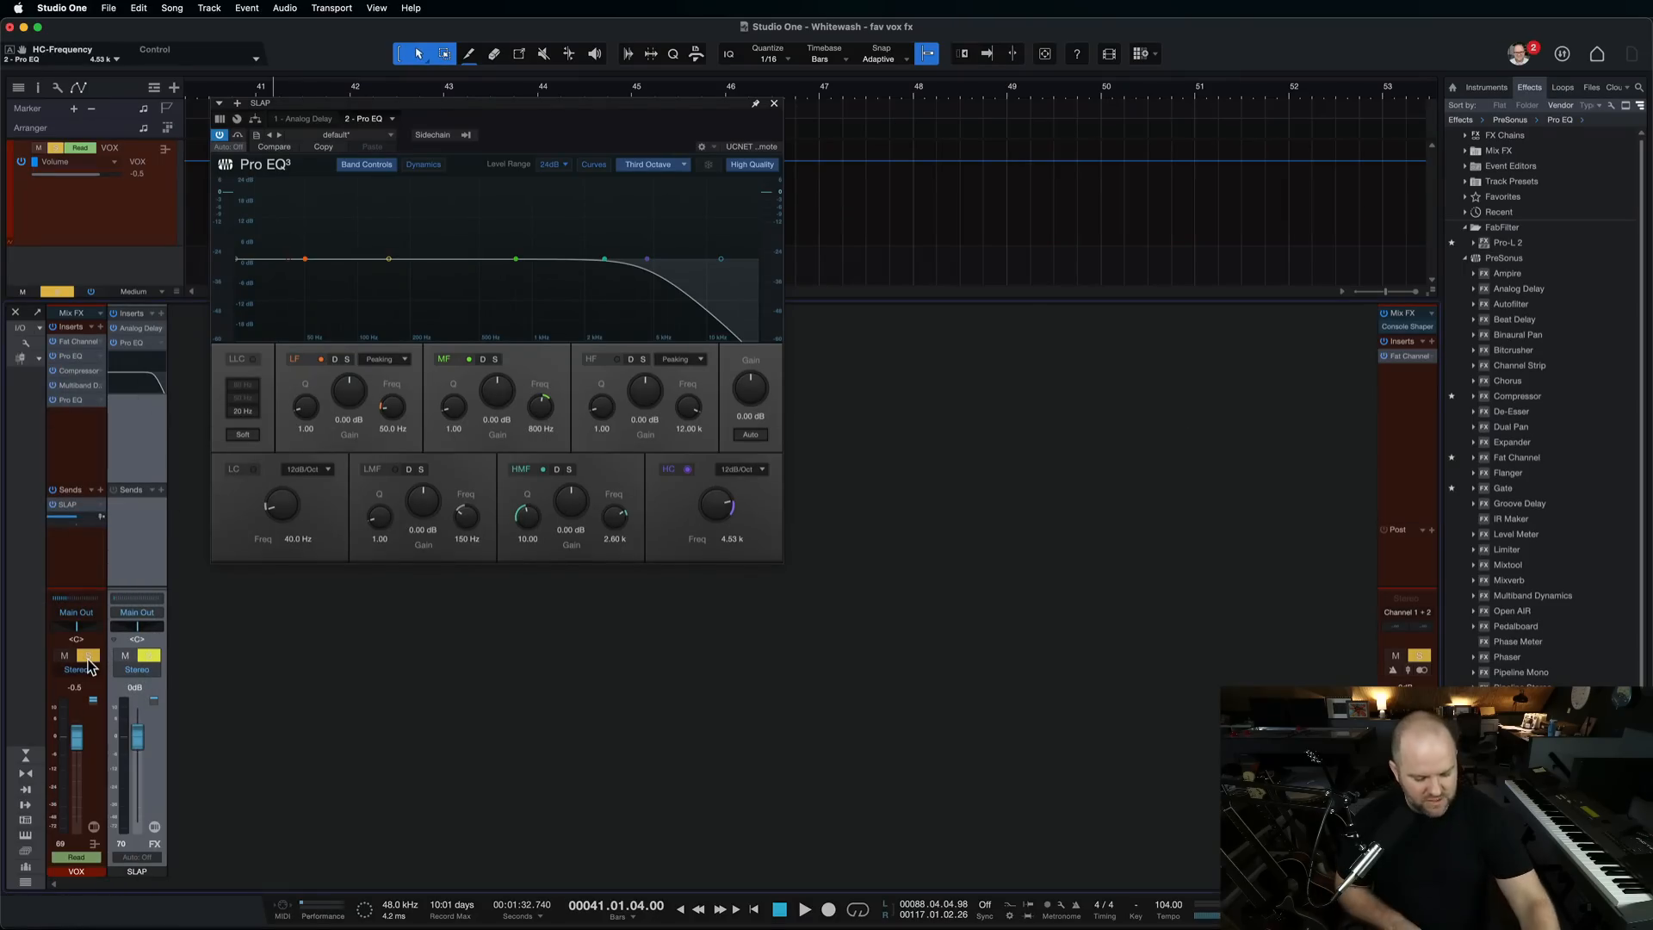
key("space")
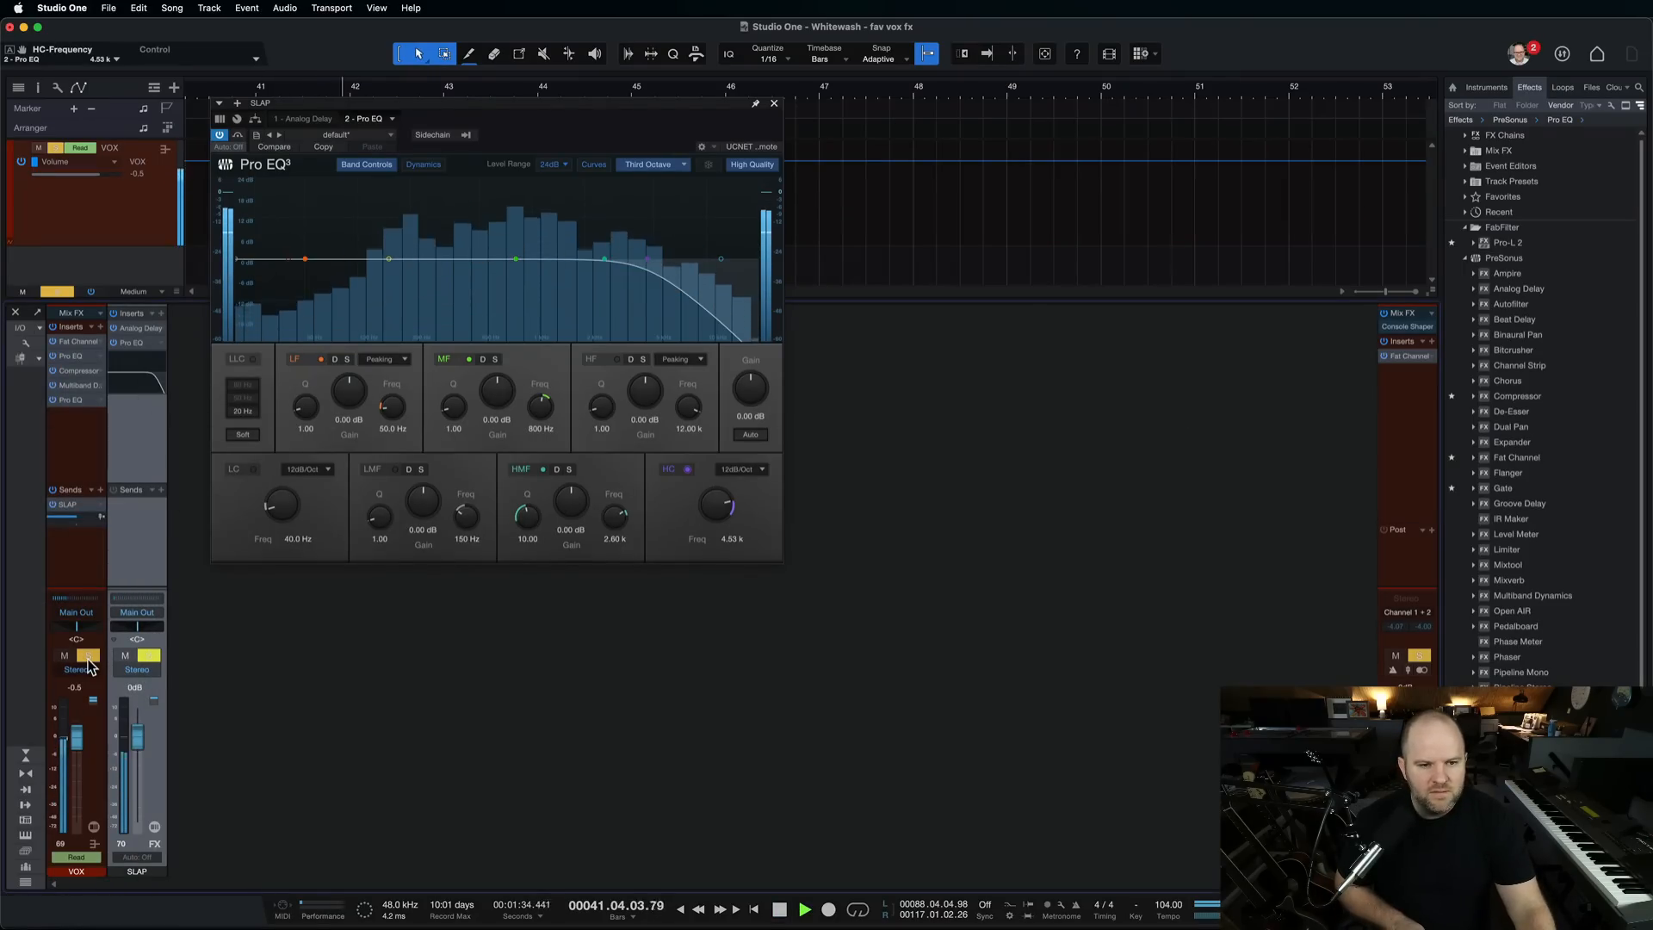
key("space")
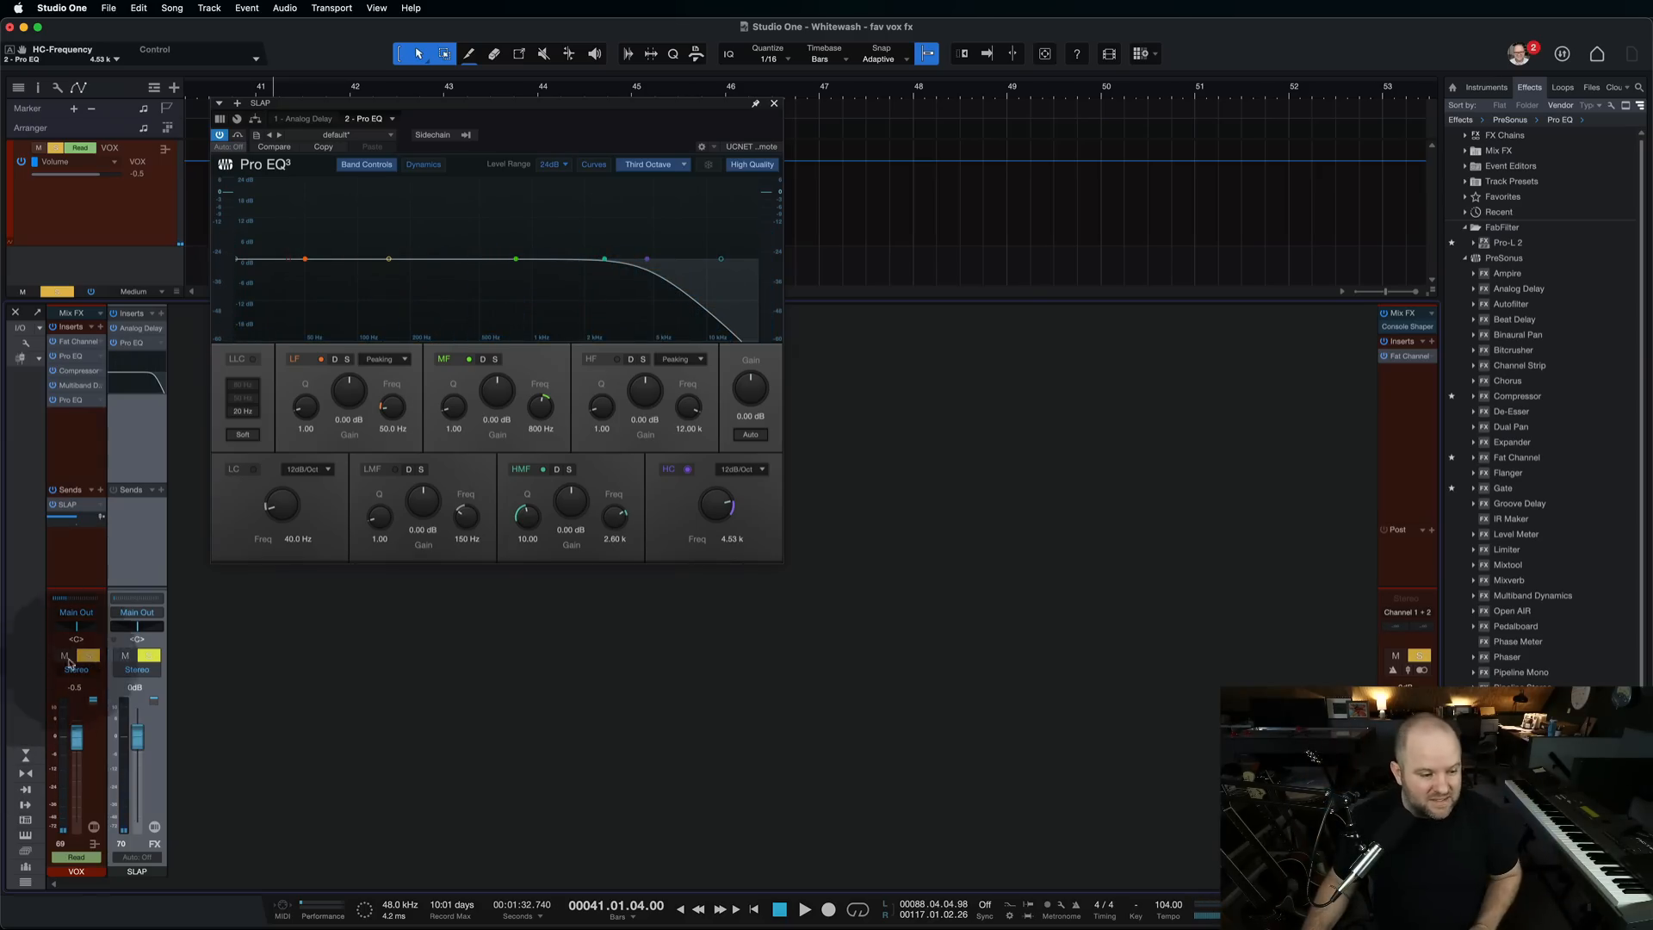
- Take the VOX channel out of solo and audition the SLAP return on its own
left_click(87, 656)
key("space")
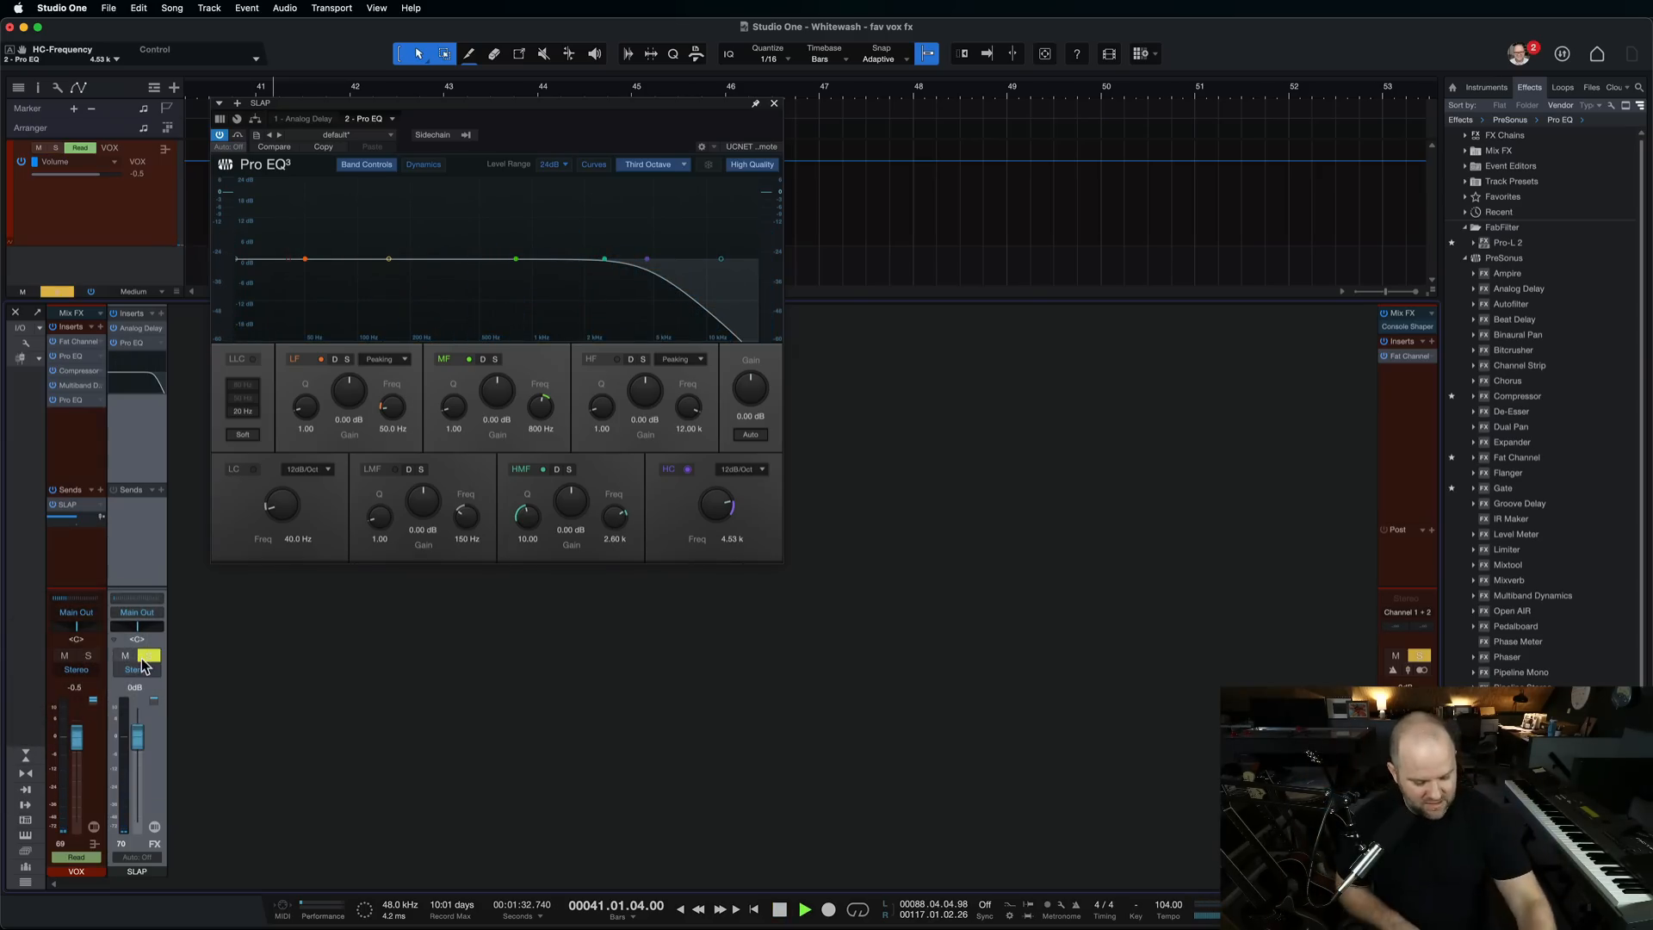
key("space")
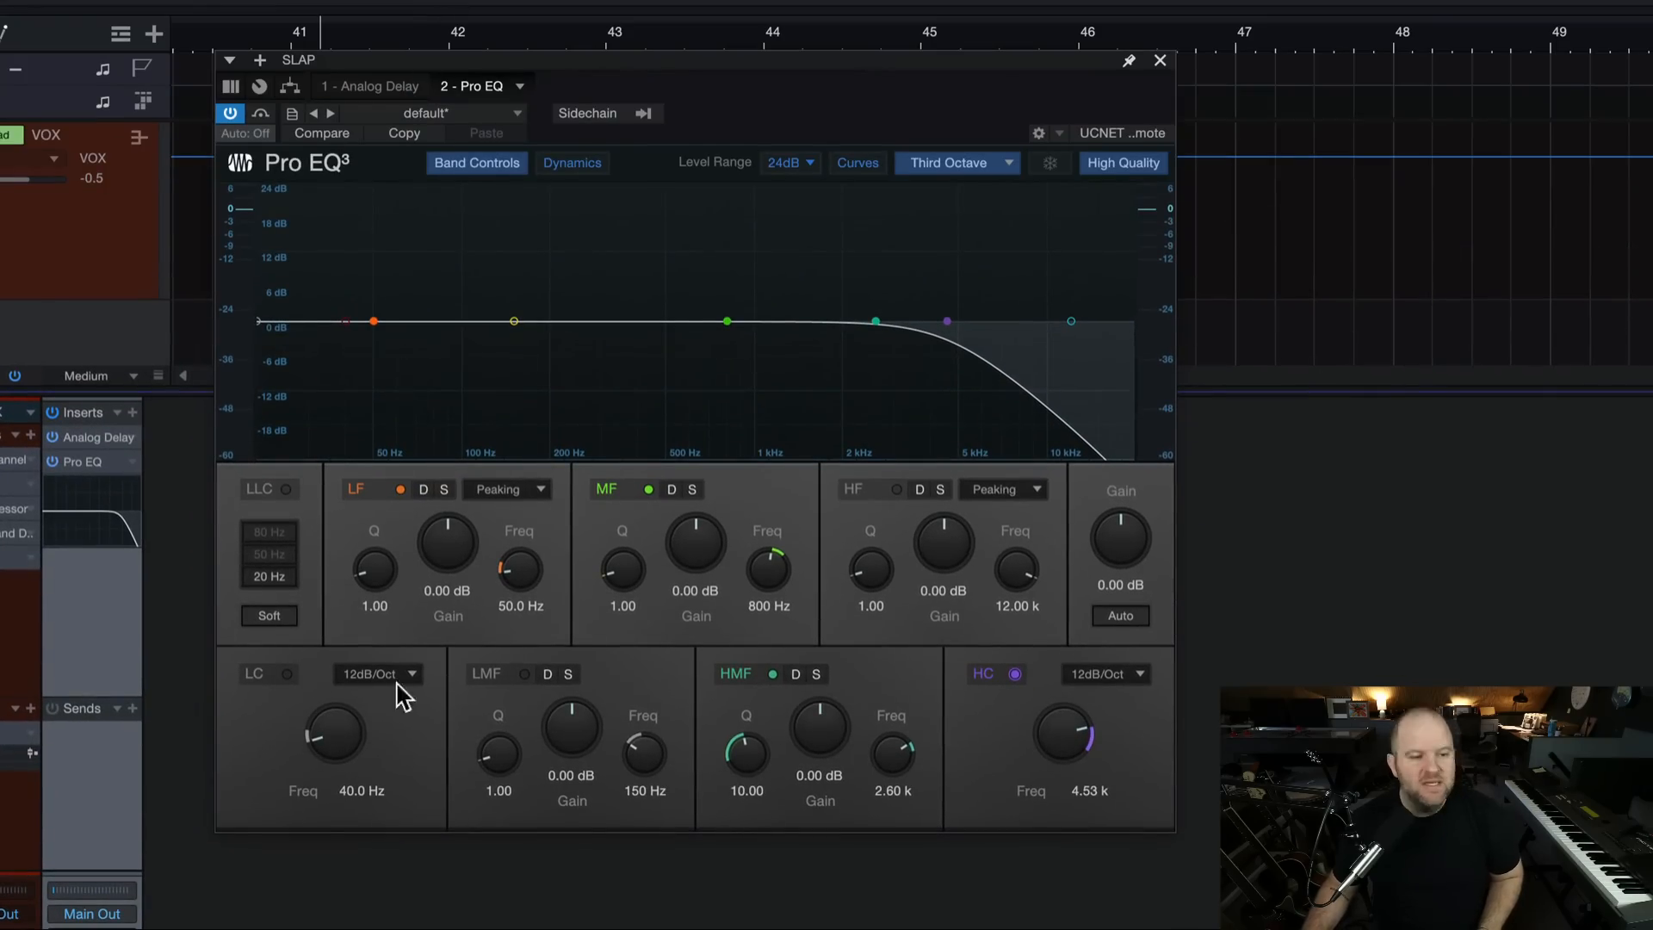
- Enable the Pro EQ low cut on the SLAP channel and raise its frequency to 391 Hz
left_click(287, 674)
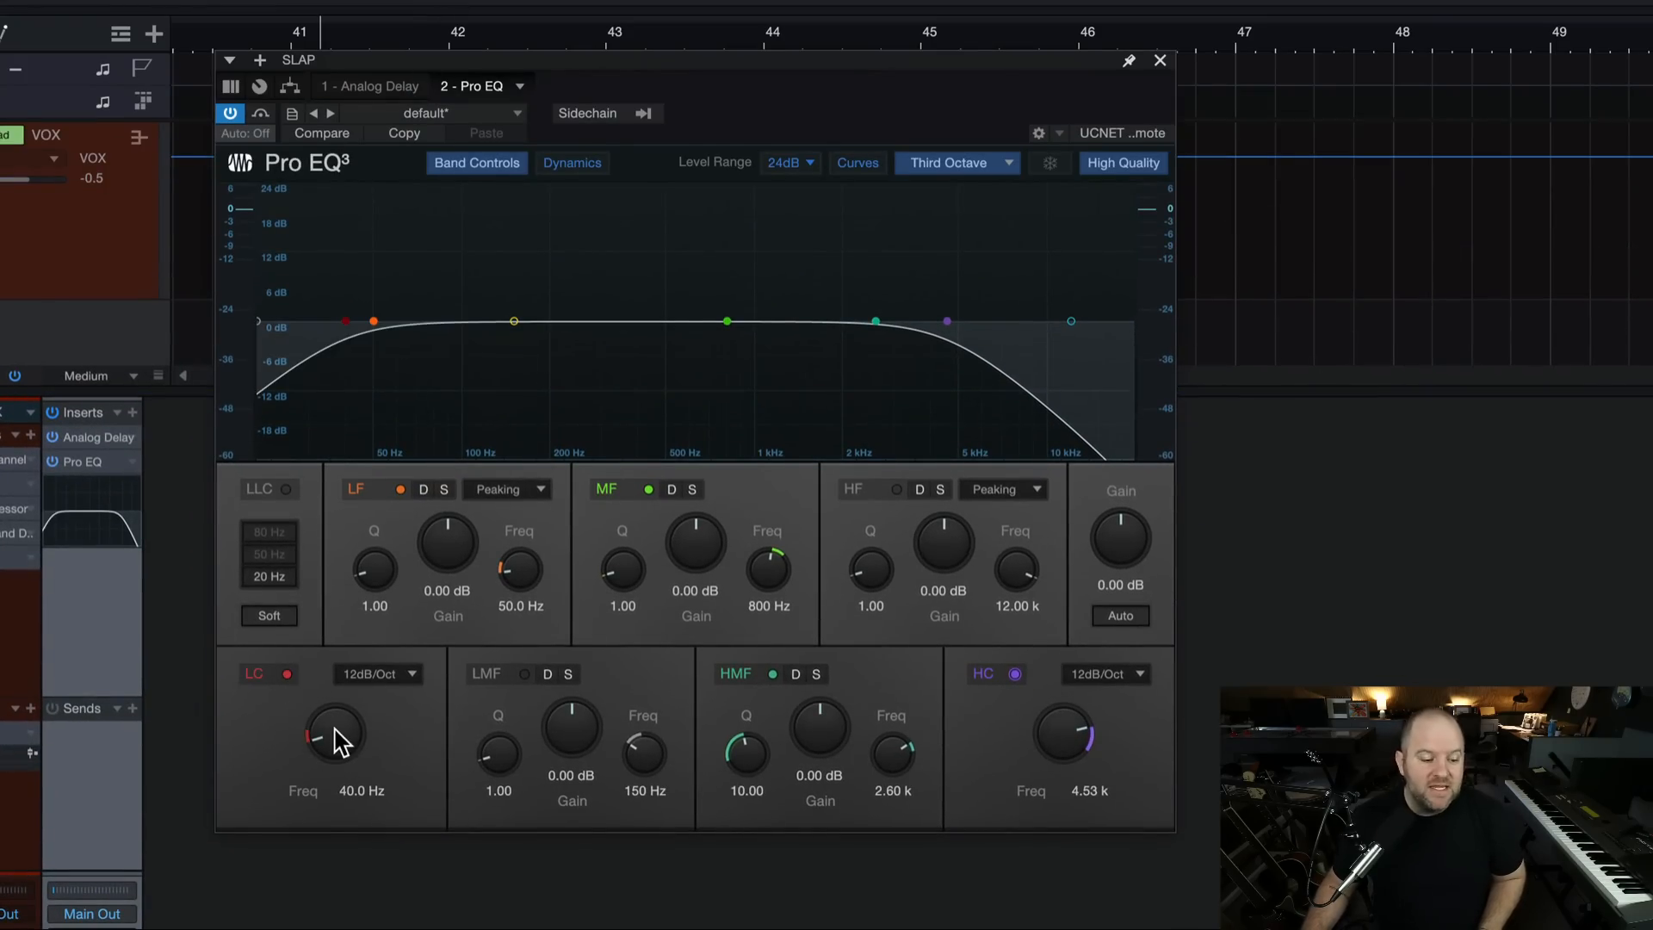
left_click_drag(336, 740, 259, 720)
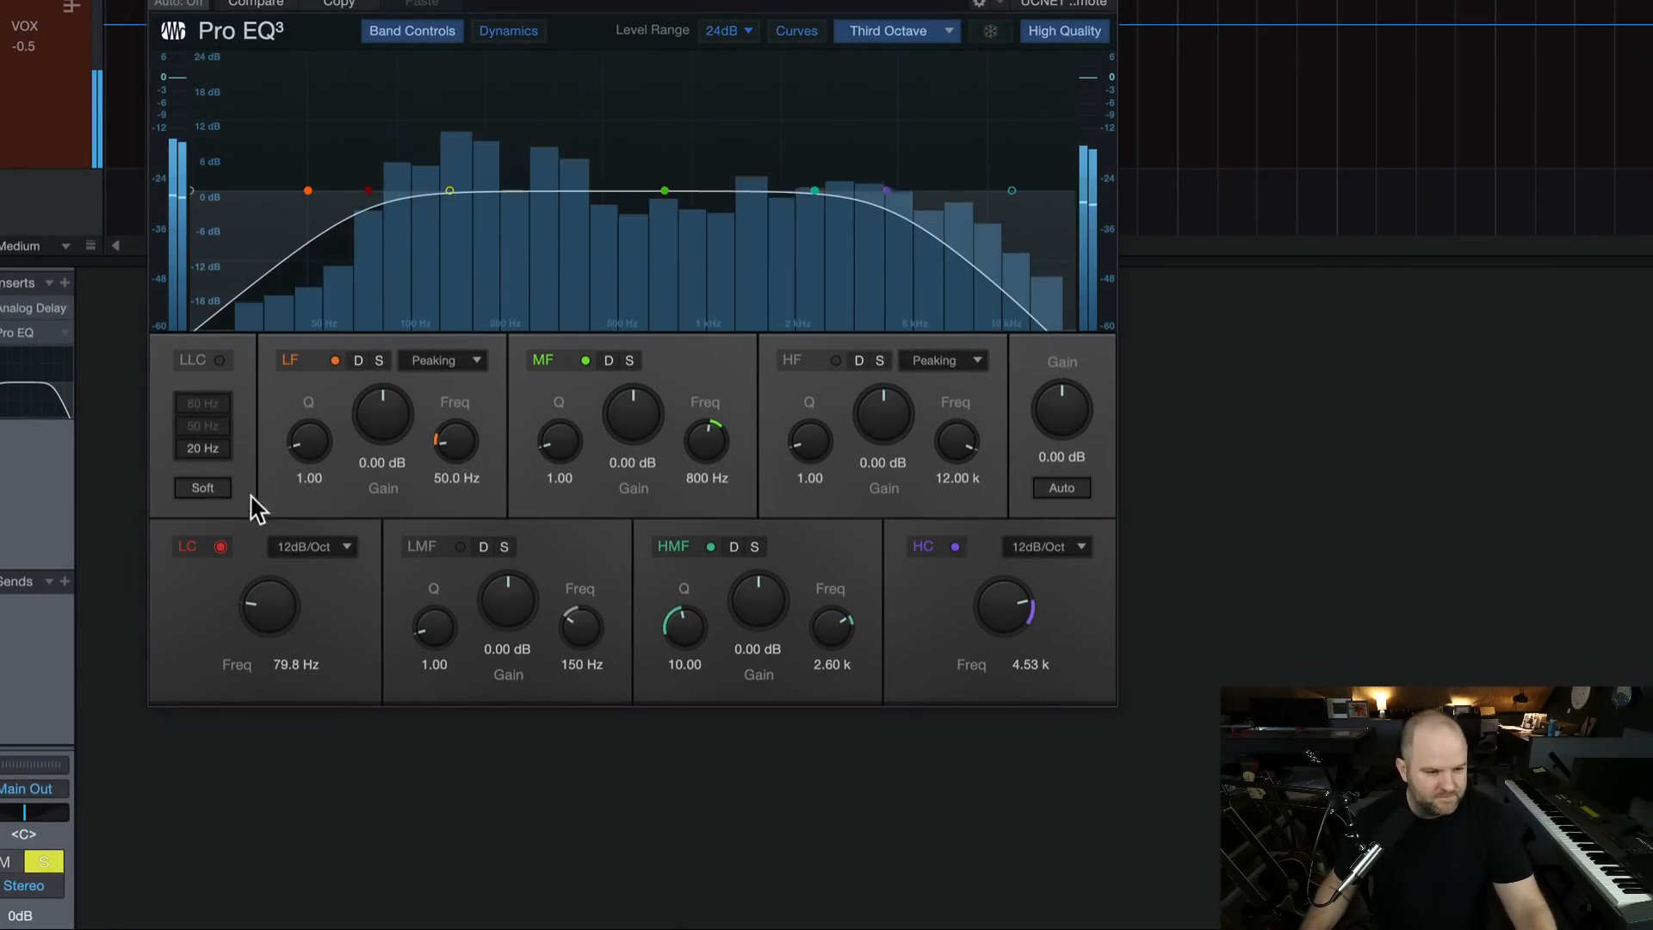
left_click_drag(266, 590, 270, 541)
left_click_drag(266, 612, 286, 617)
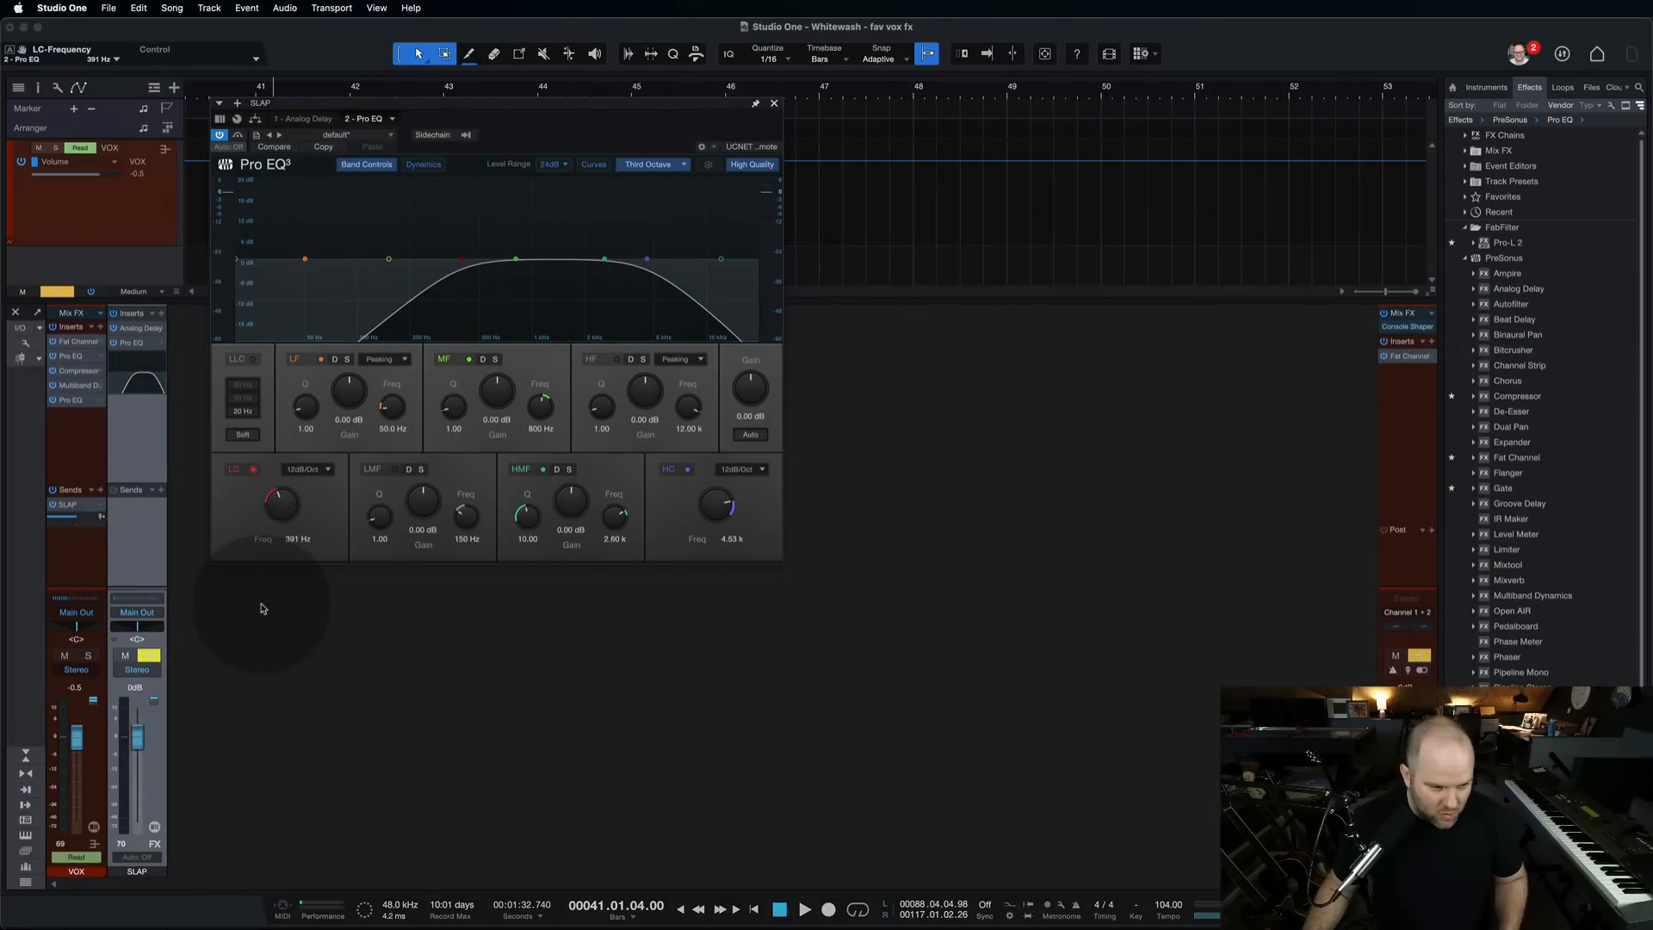
- Solo the VOX channel again and play back the vocal with the band-limited slap delay
left_click(86, 666)
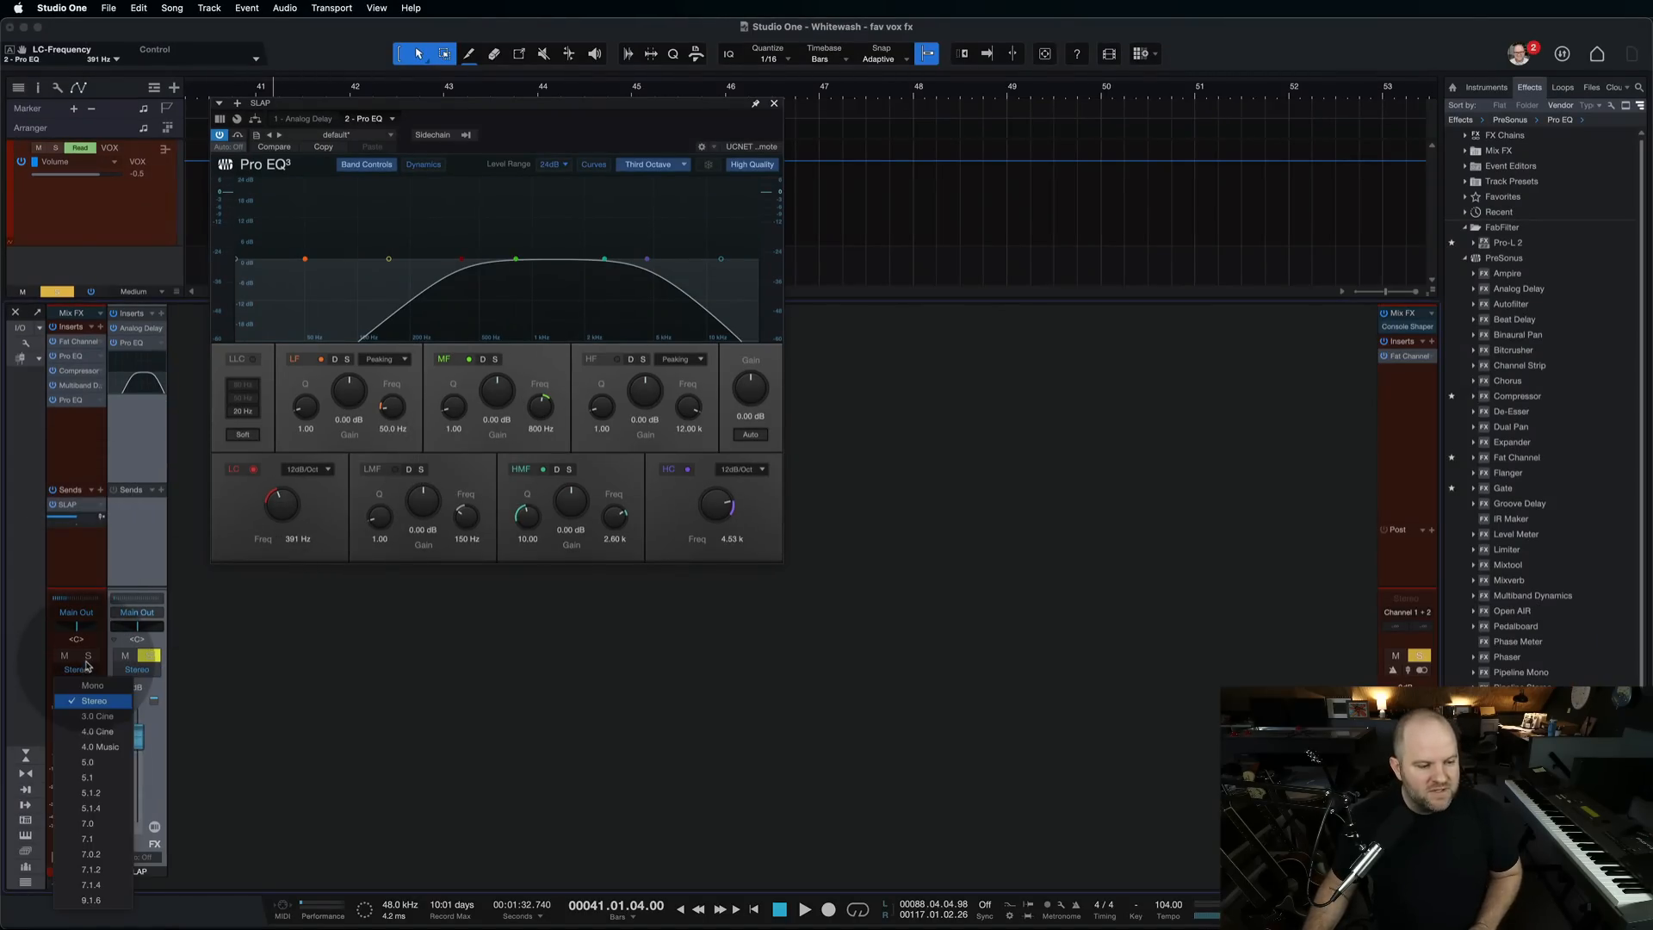
left_click(86, 666)
left_click(88, 656)
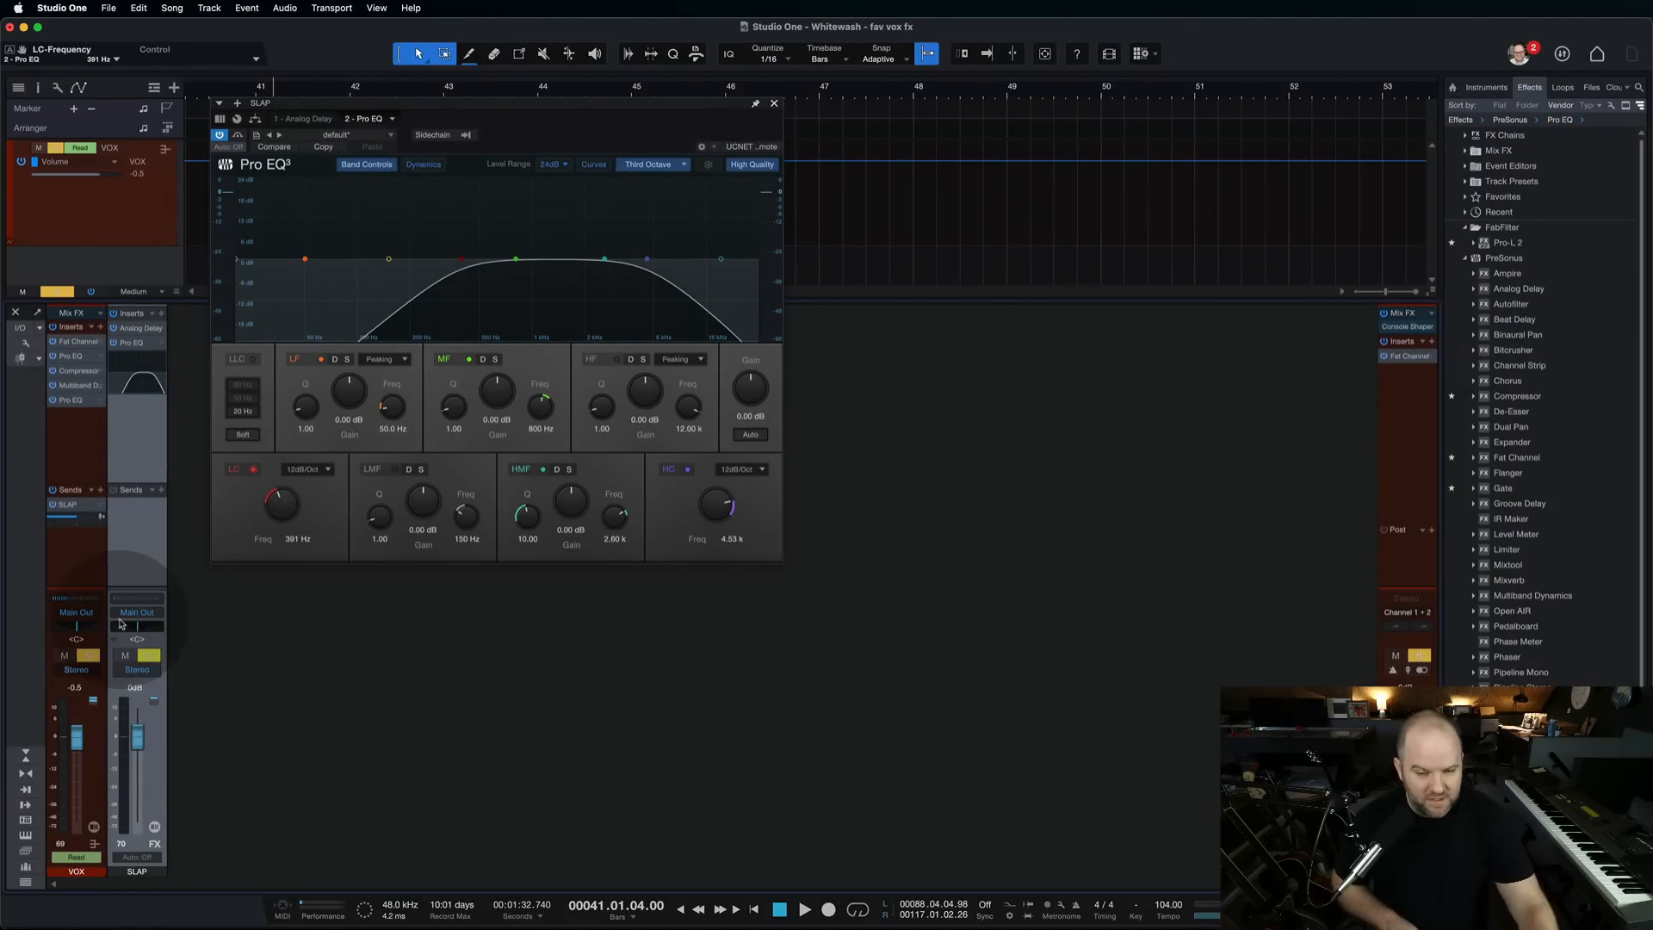
key("space")
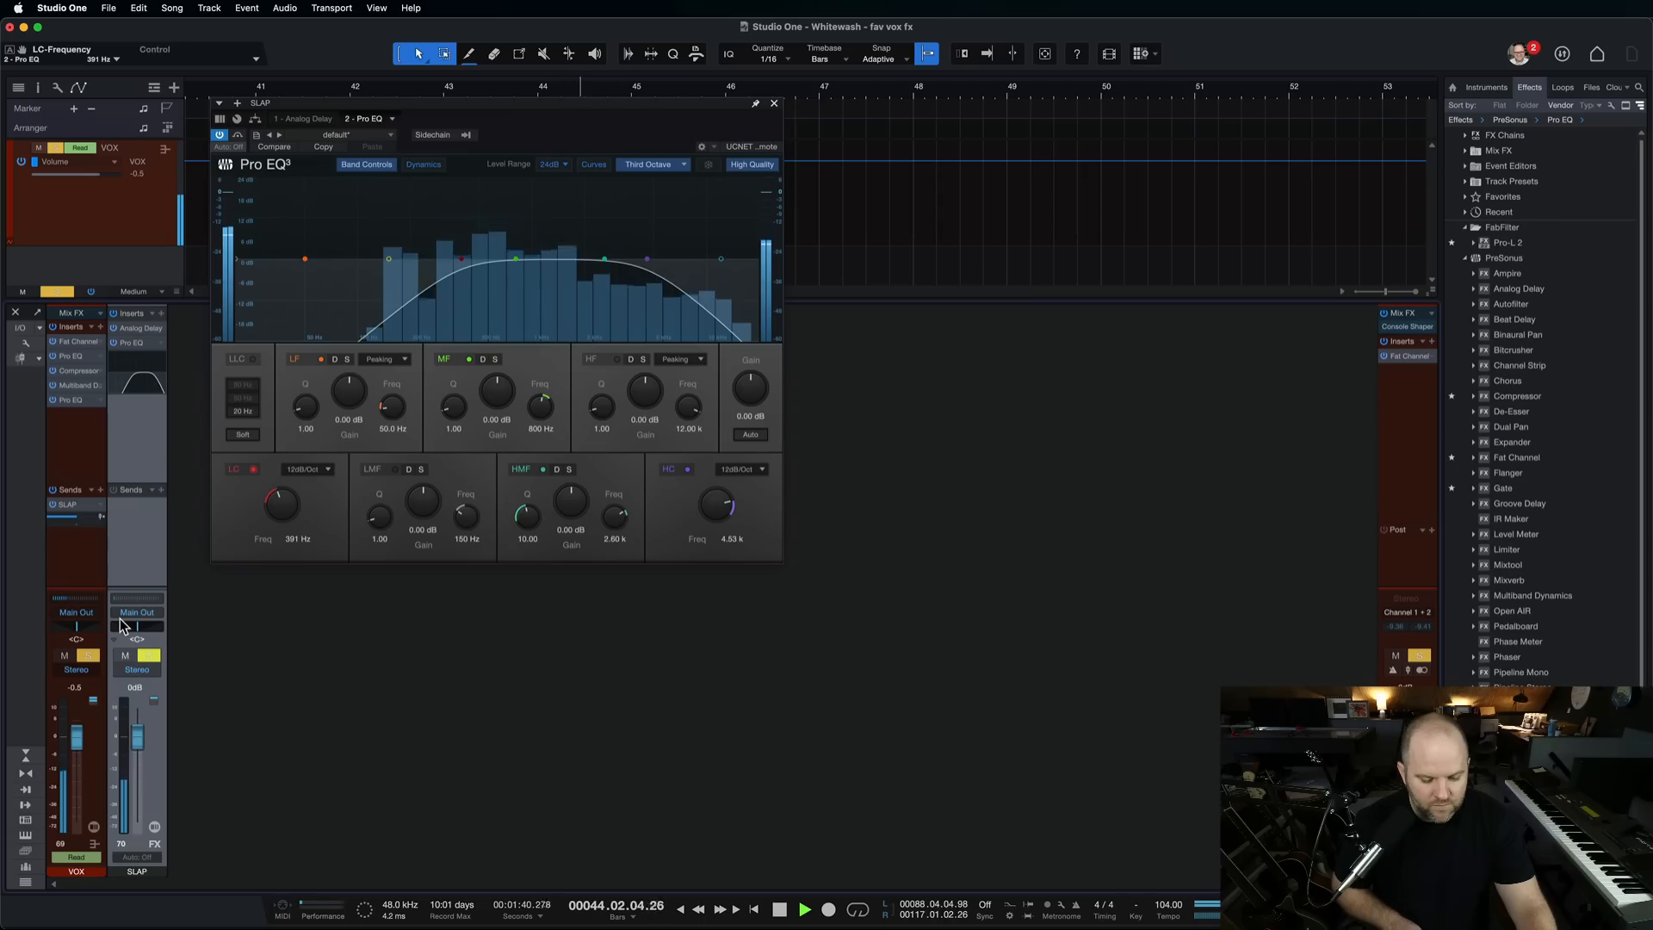
key("space")
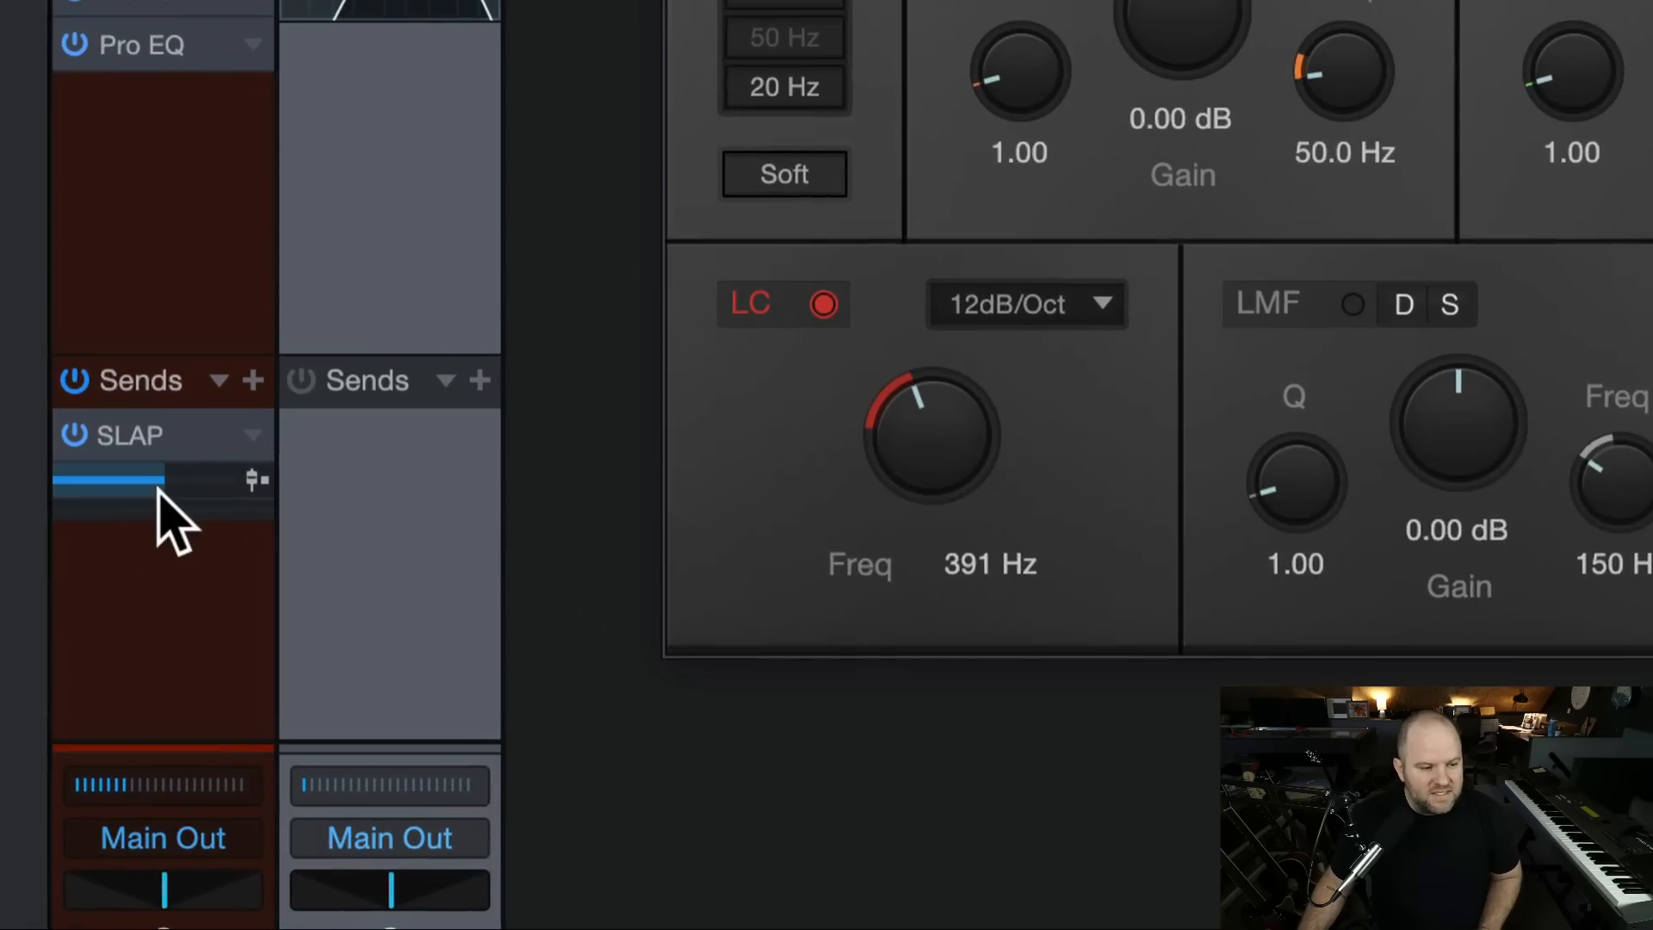
- Lower the VOX channel's SLAP send level to -10.9 dB and nudge it back up slightly
mouse_move(77, 517)
mouse_move(168, 484)
left_mouse_down()
mouse_move(147, 480)
mouse_move(169, 486)
left_mouse_up()
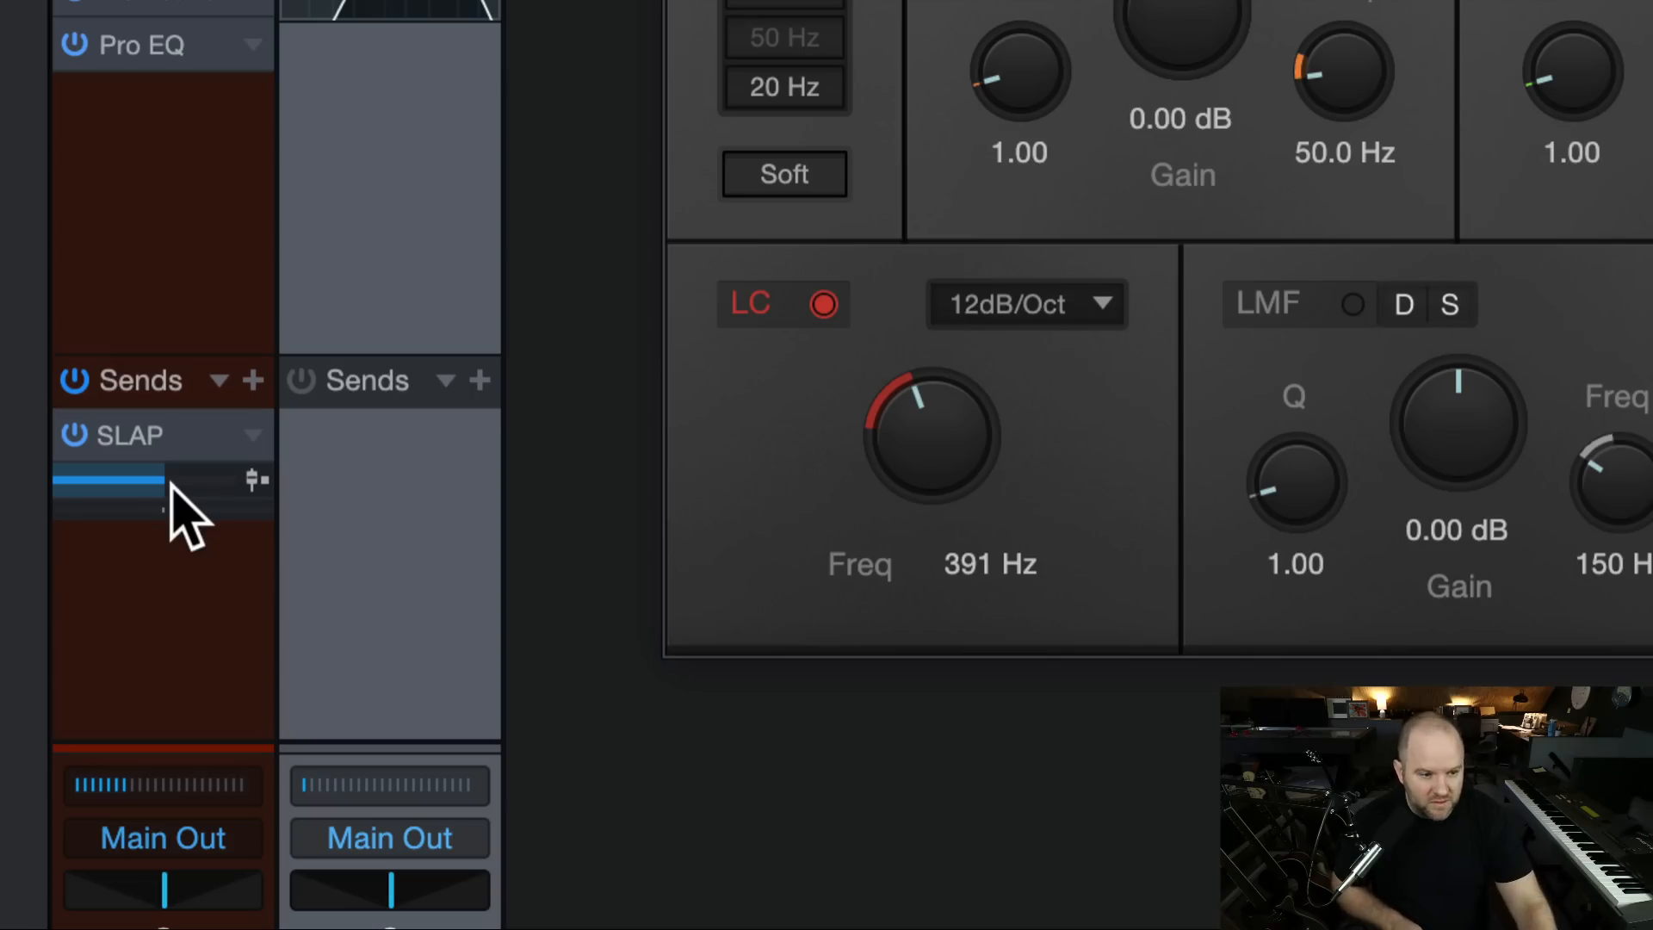
left_click_drag(166, 488, 148, 489)
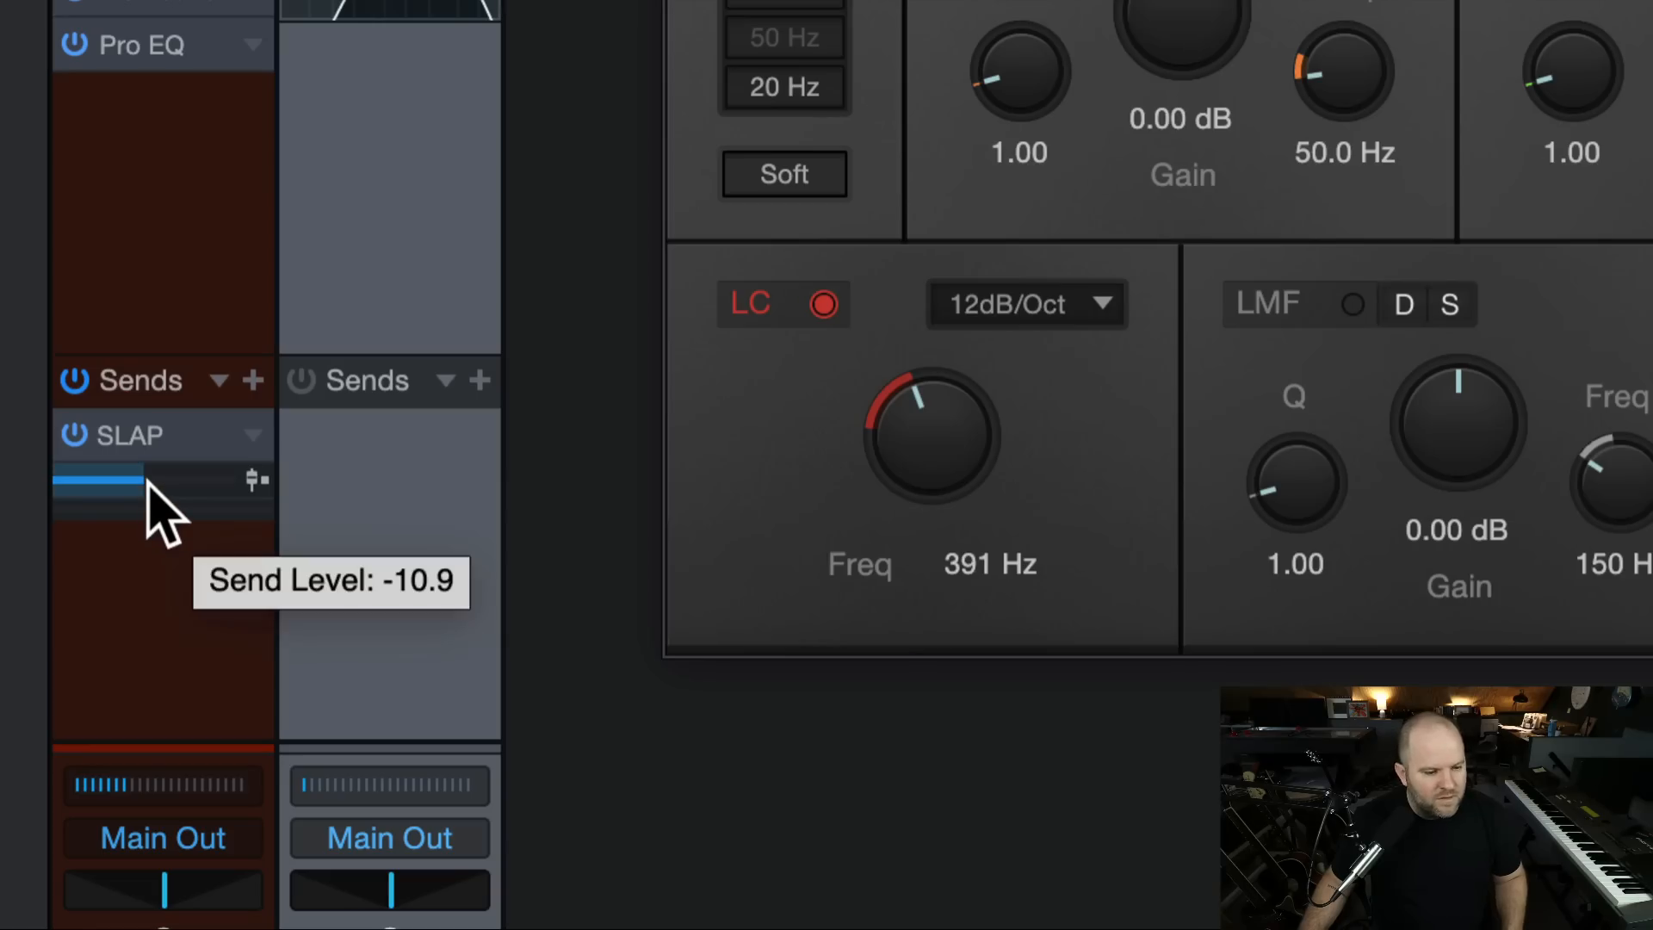
left_click_drag(146, 482, 152, 482)
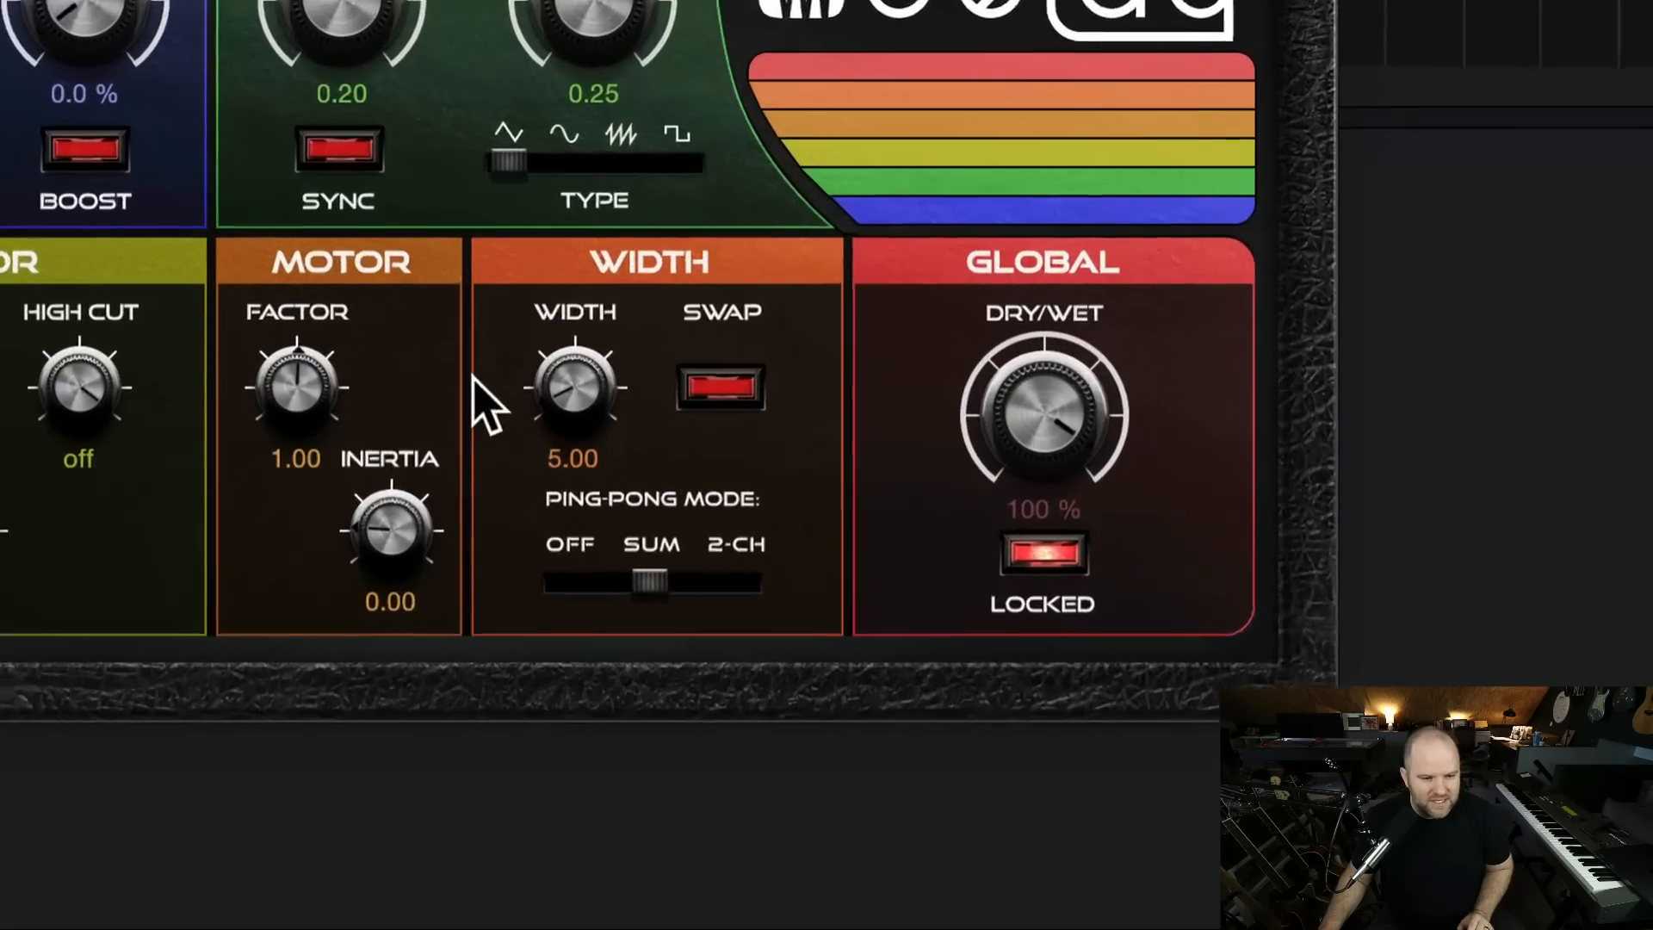
- Raise the Analog Delay's Width to 100.00 with ping-pong mode on SUM and audition the vocal
left_click_drag(593, 371, 617, 104)
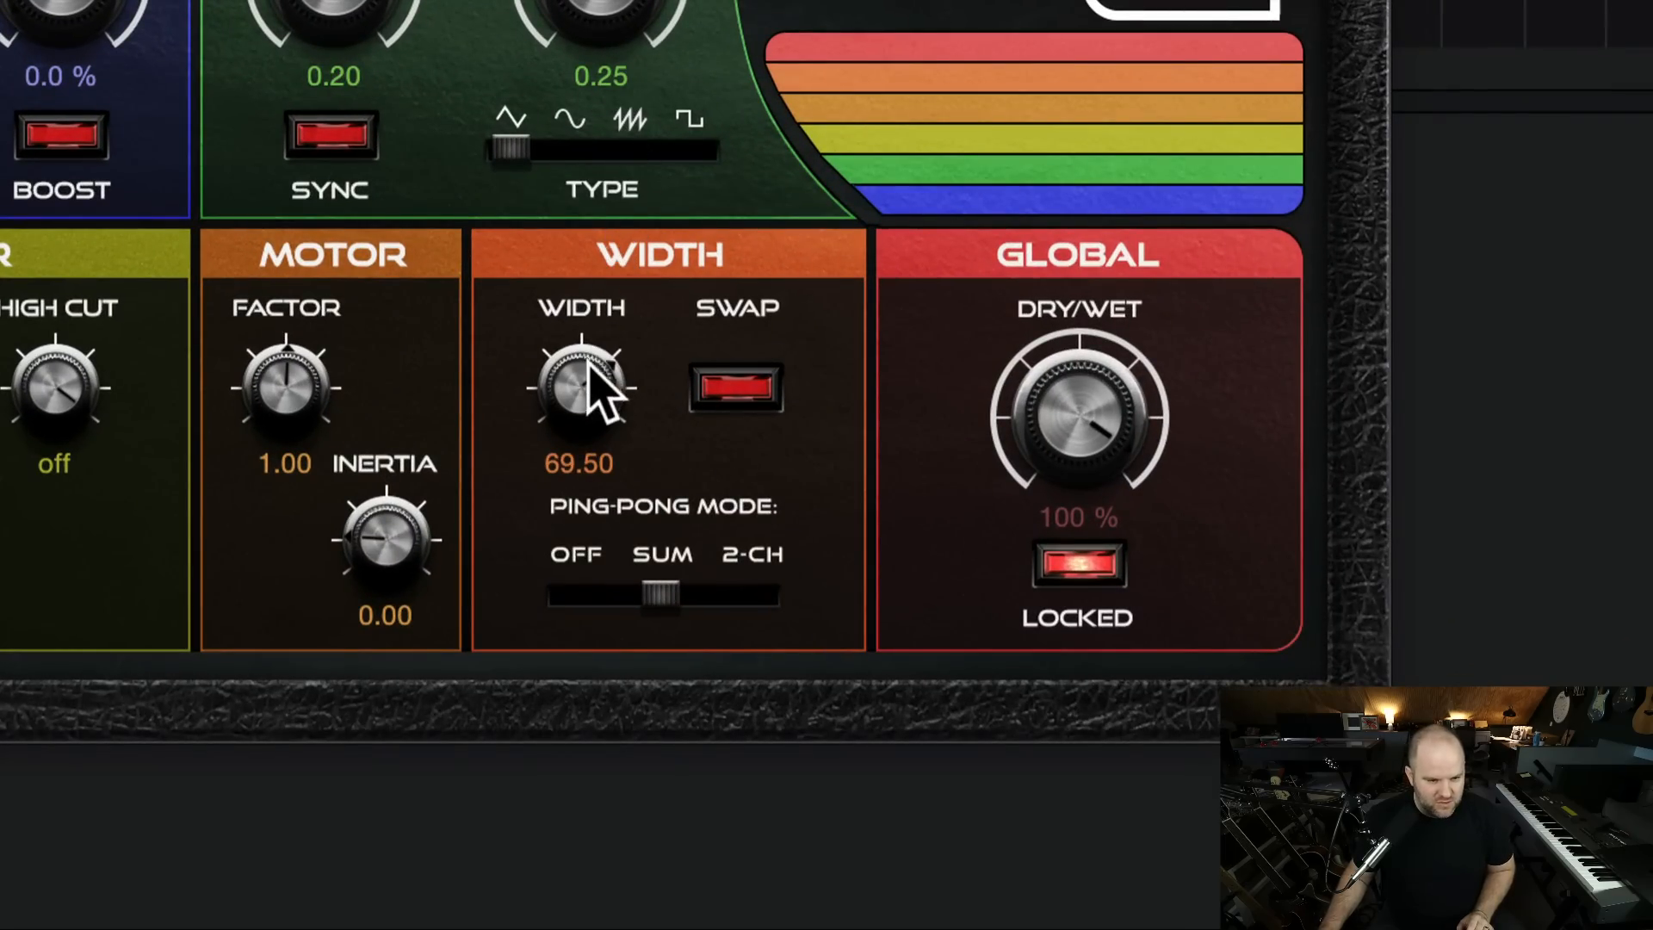
left_click_drag(591, 379, 590, 195)
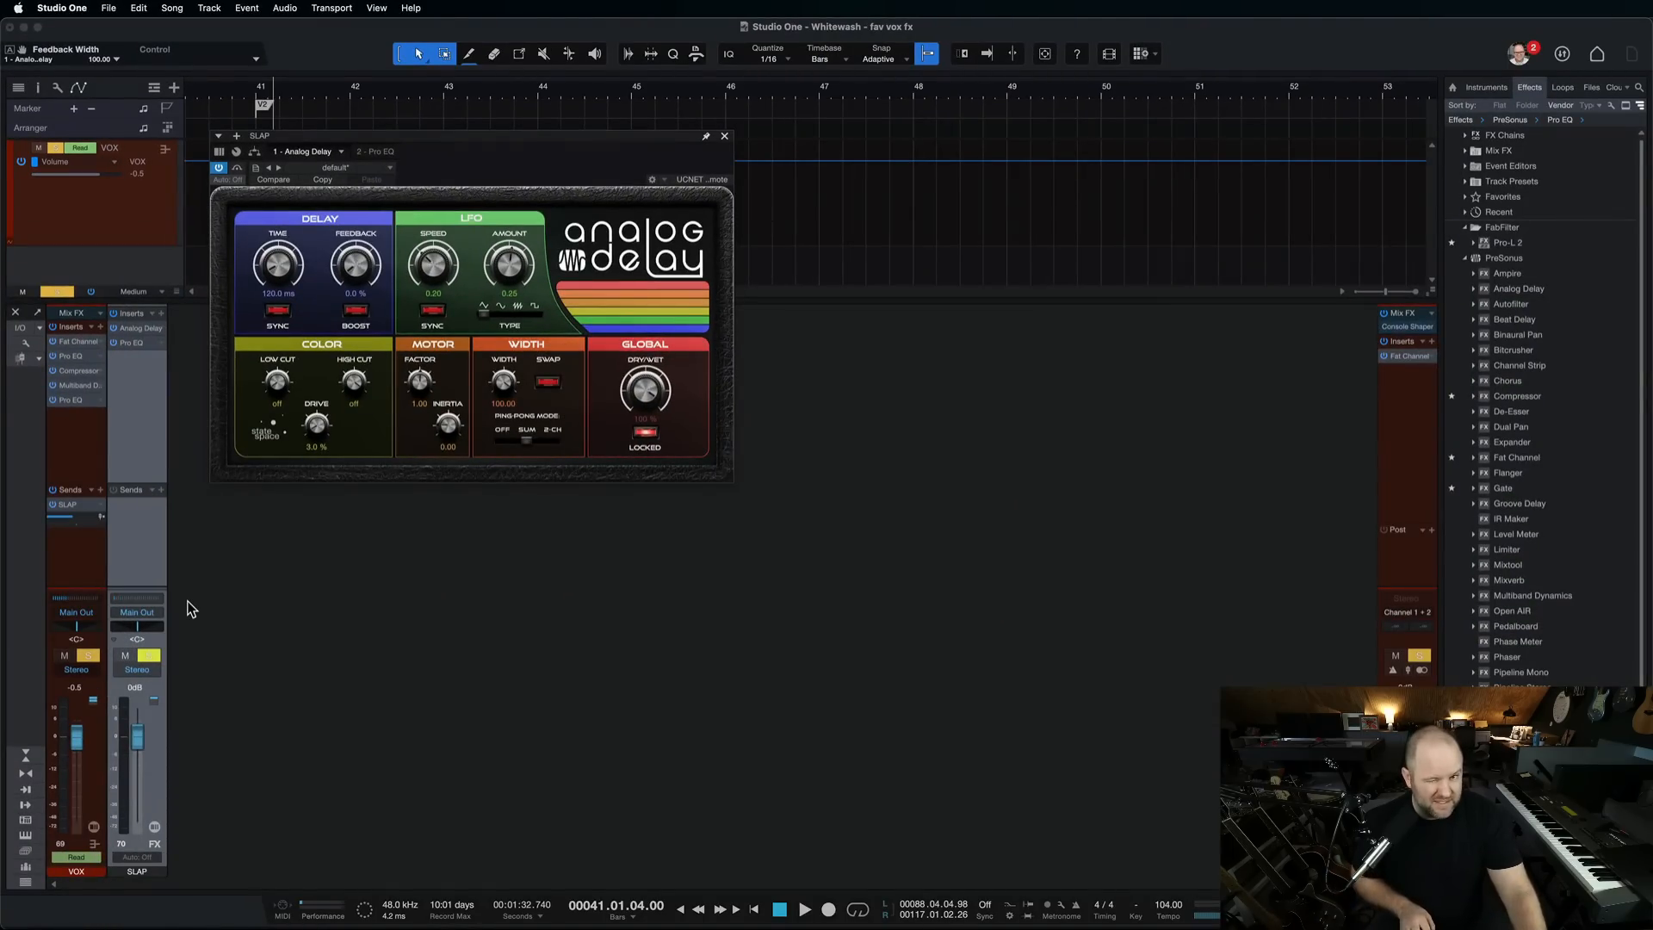
key("space")
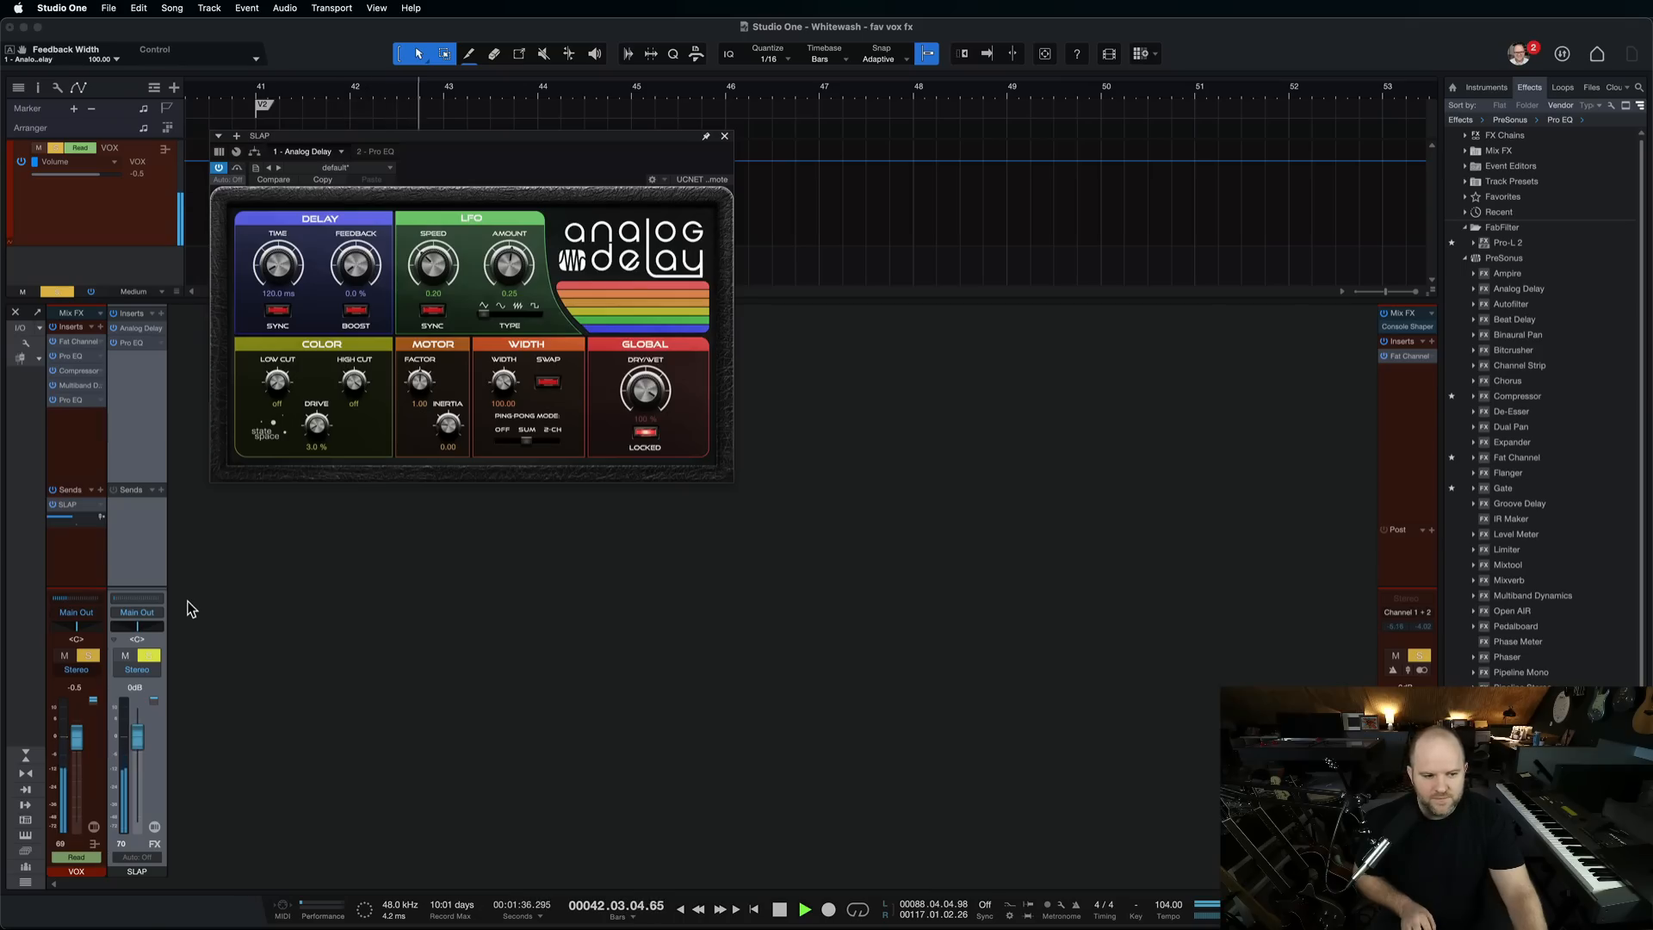
key("space")
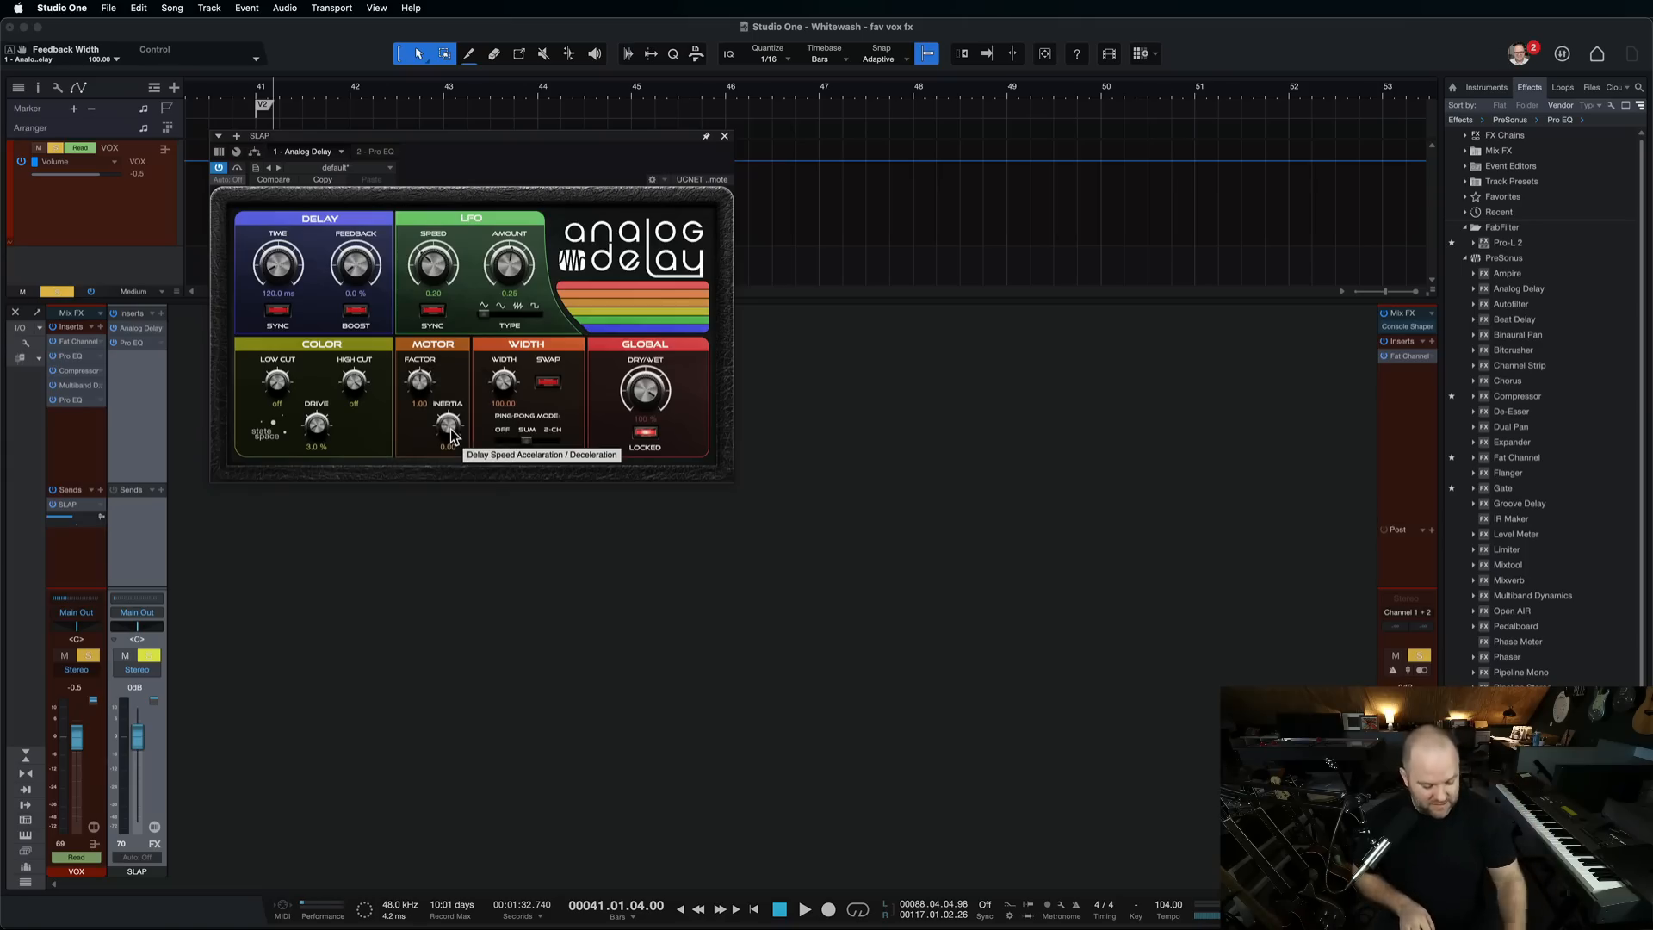
- Clear the active solos and play back the vocal with its slap delay in the full mix
key("s")
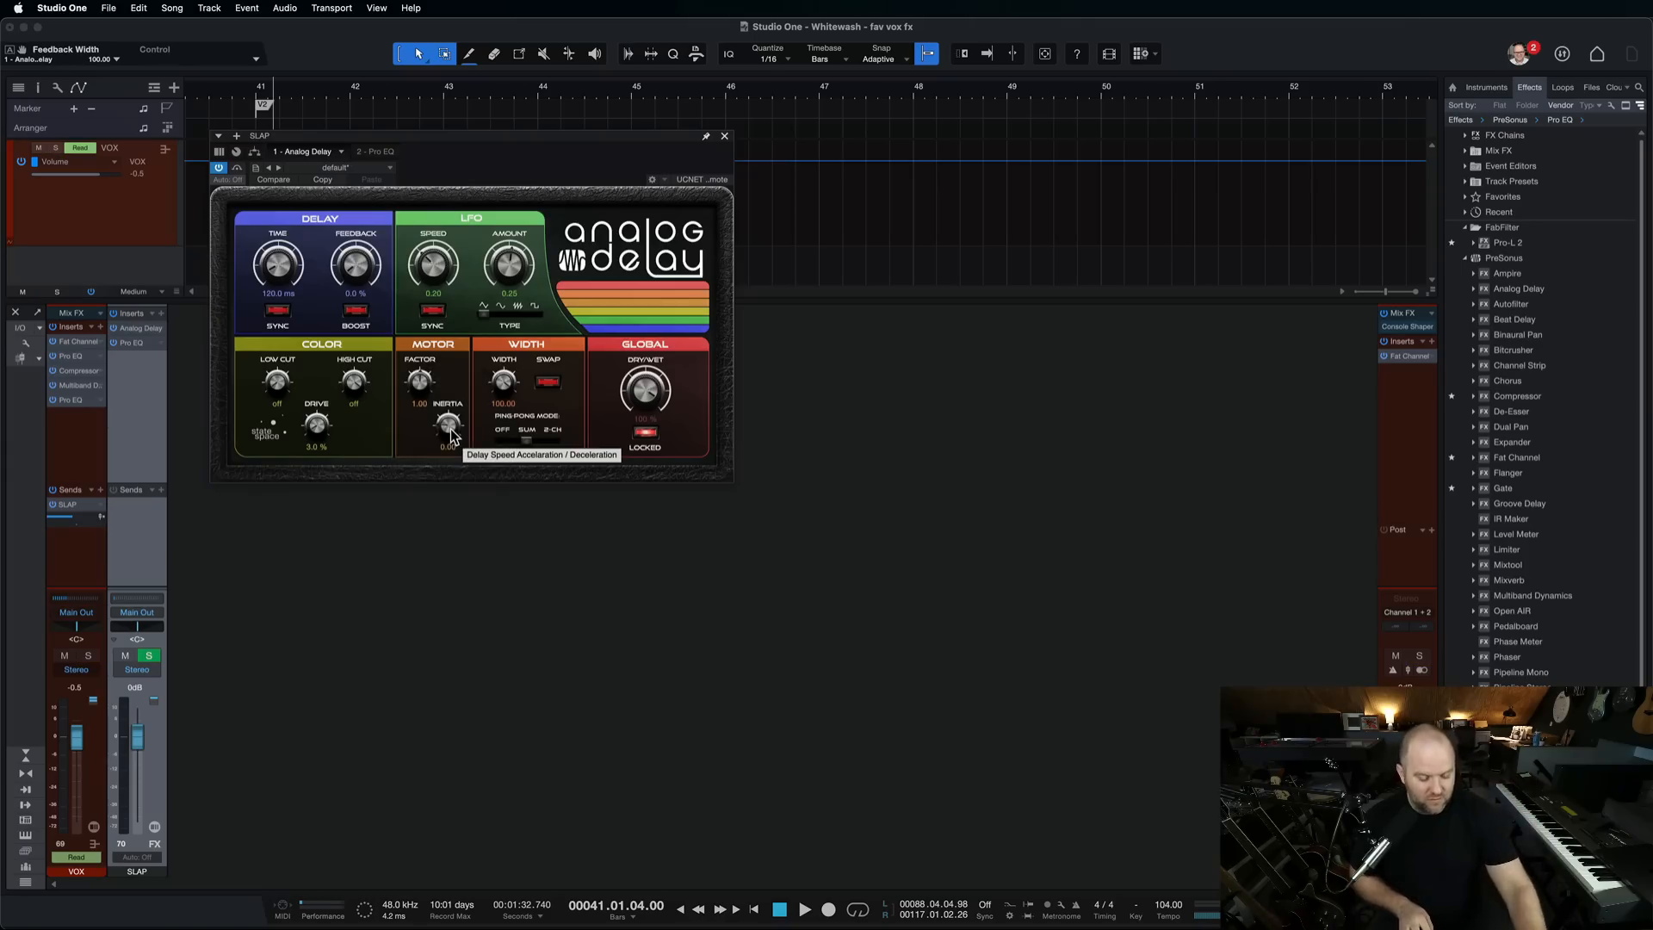
key("space")
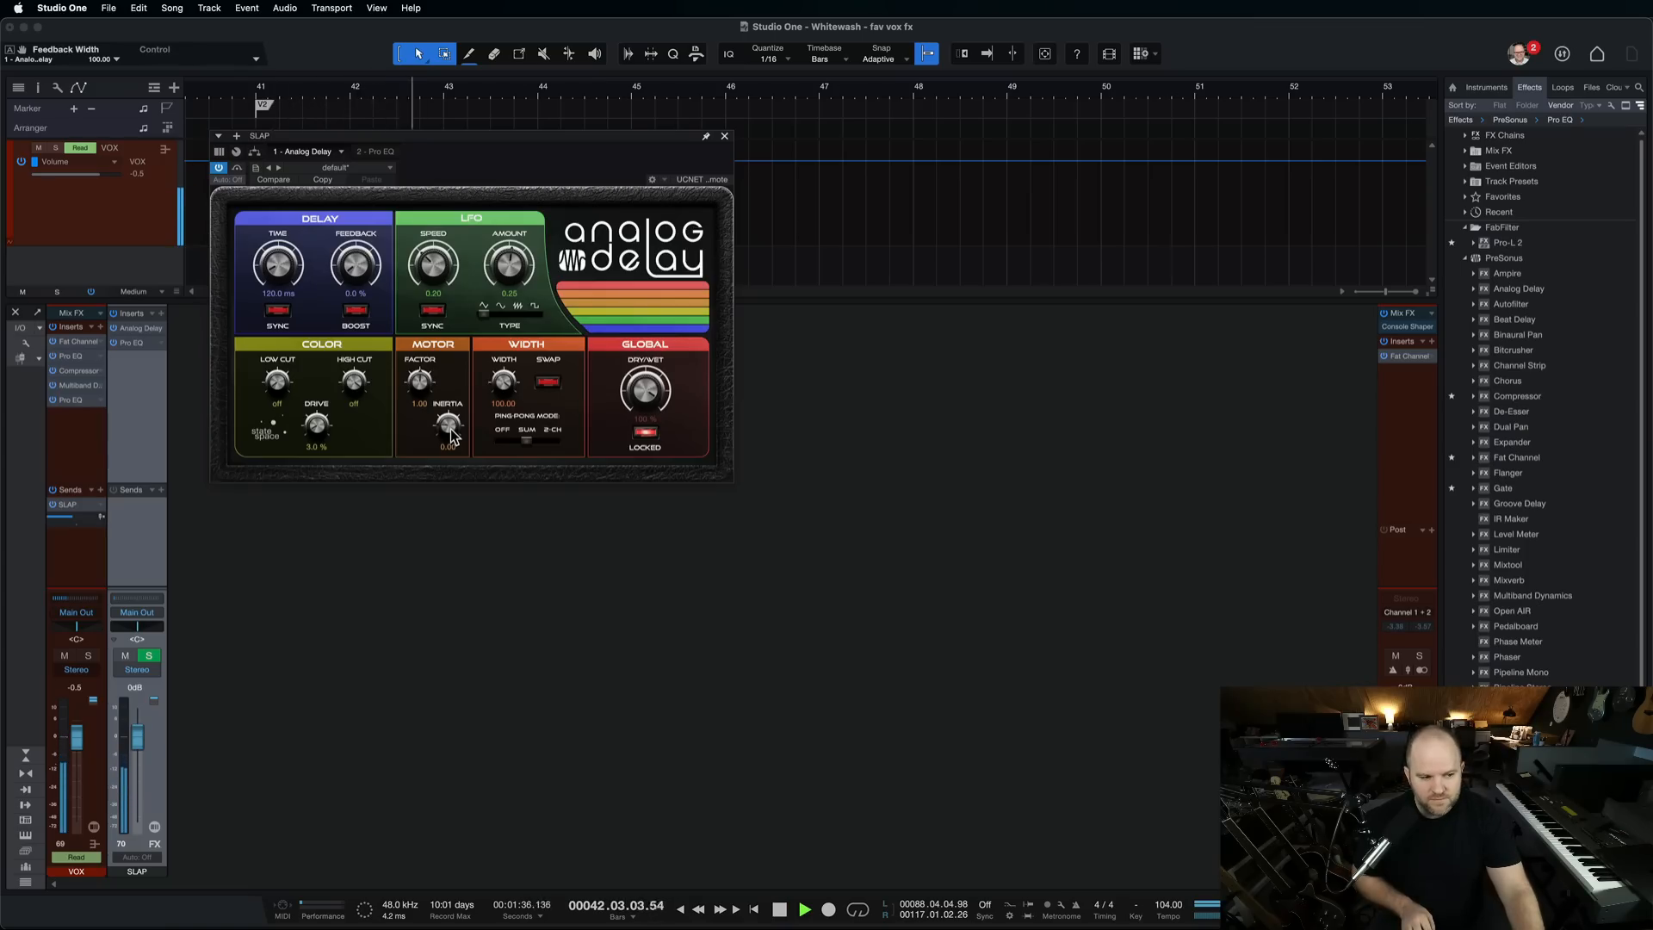
key("space")
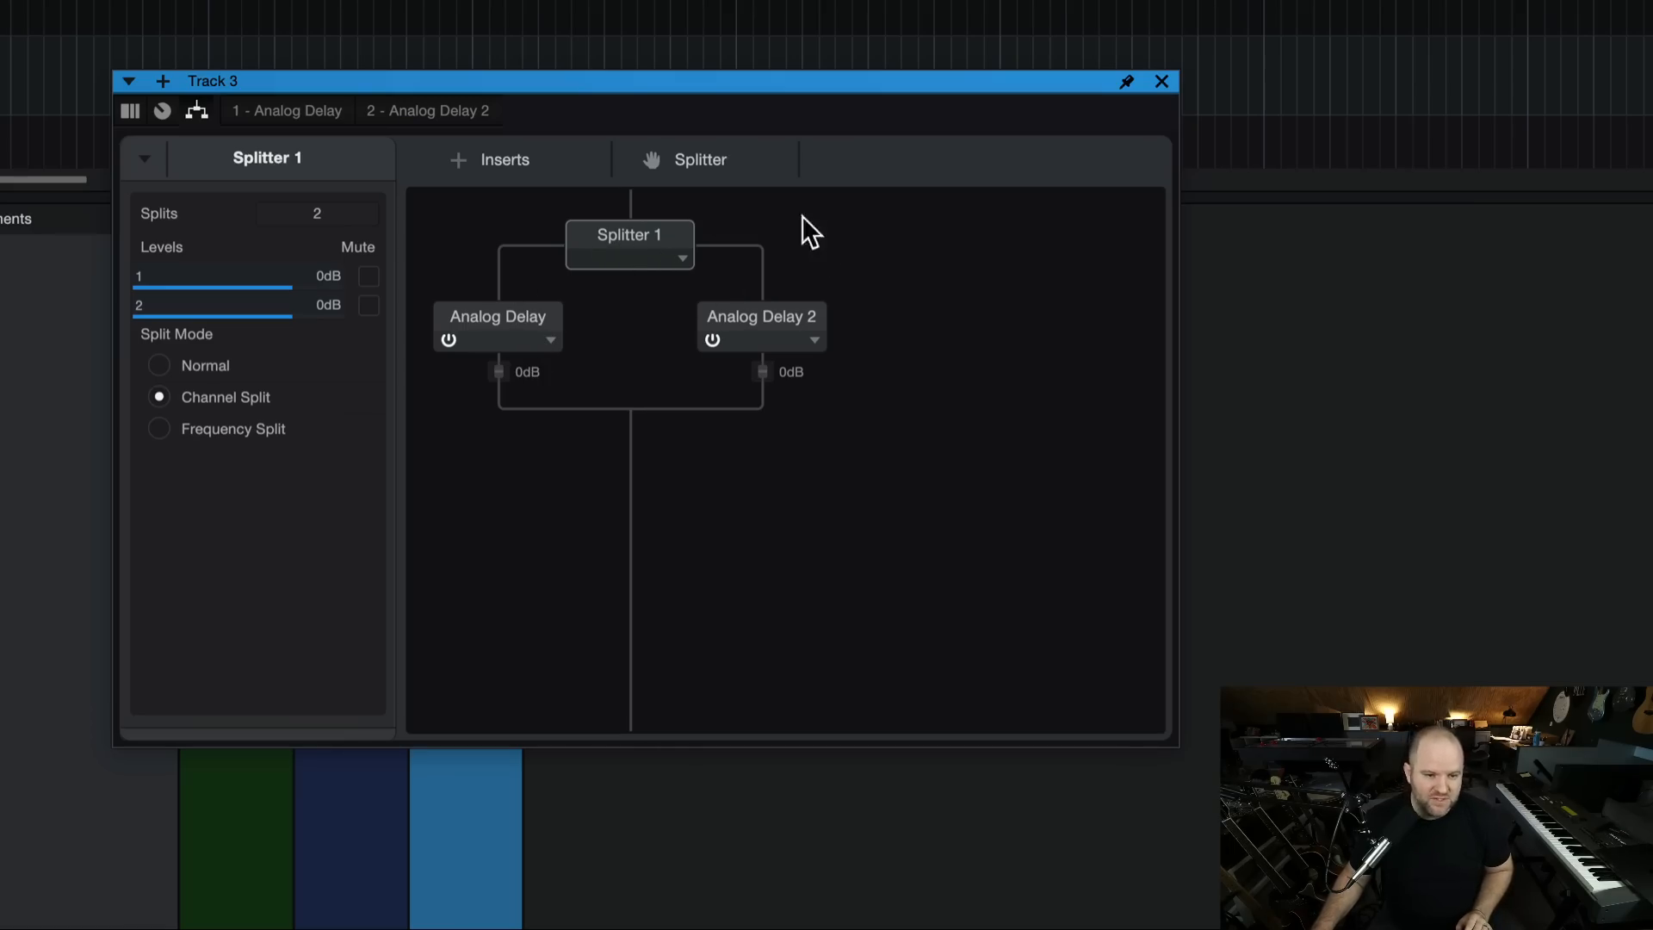
- Open both Analog Delay instances in Track 3's channel-split routing to examine their settings
double_click(515, 320)
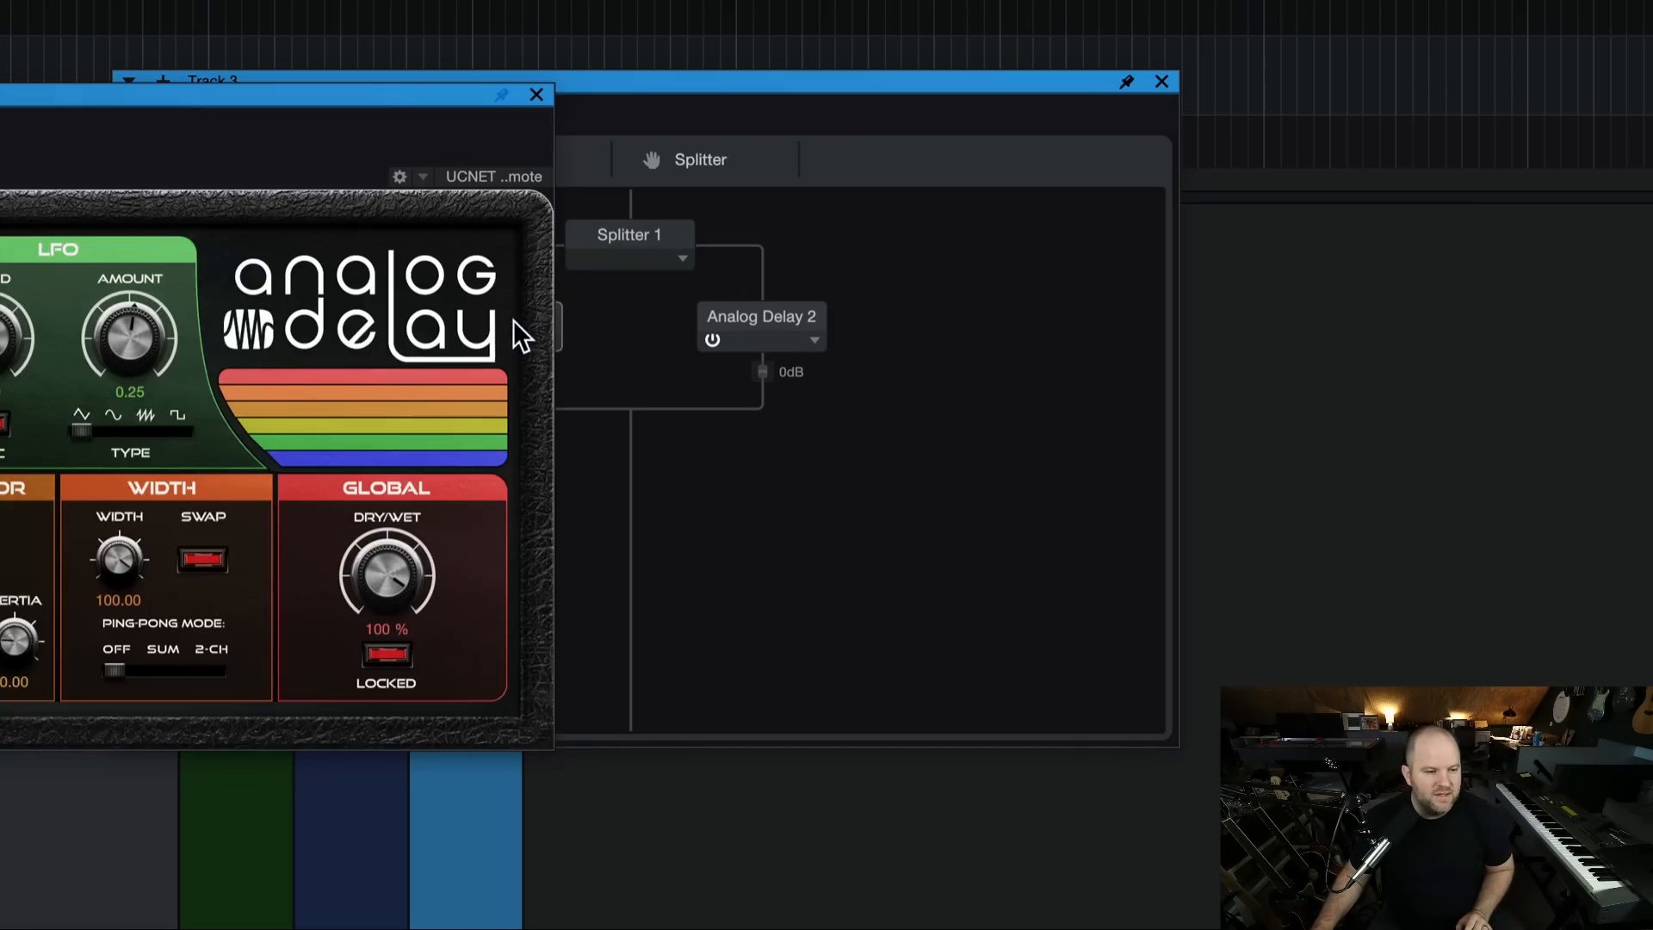
double_click(740, 320)
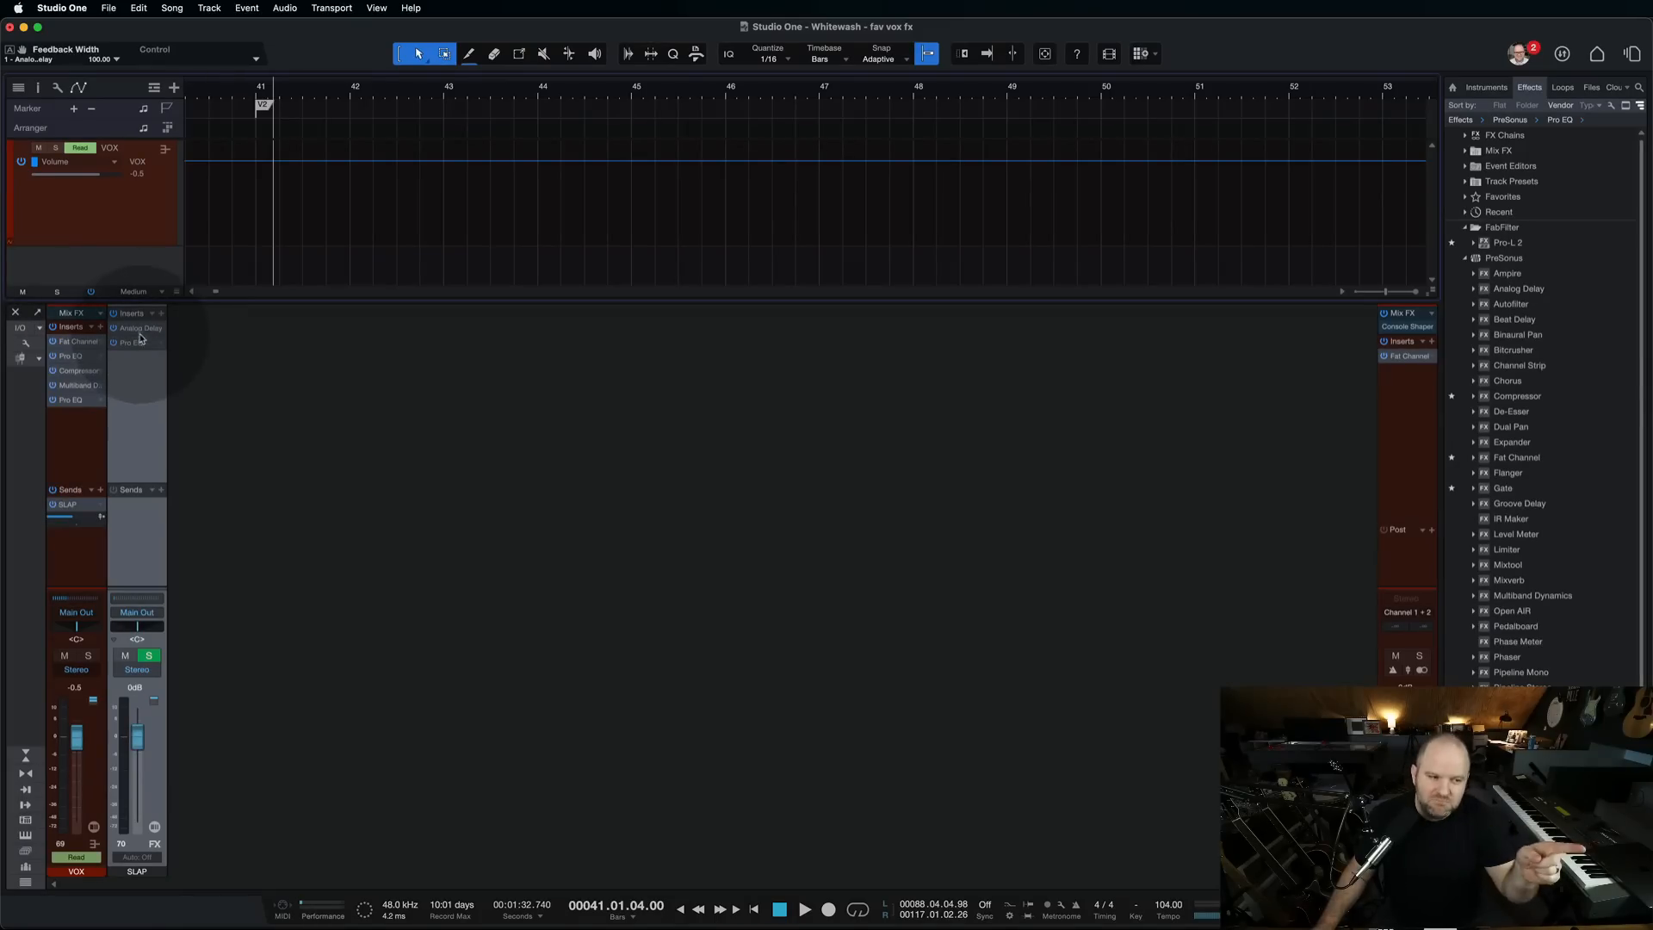
- Set the Drive of the SLAP channel's Analog Delay to 0 % and close the plug-in window
left_click(137, 328)
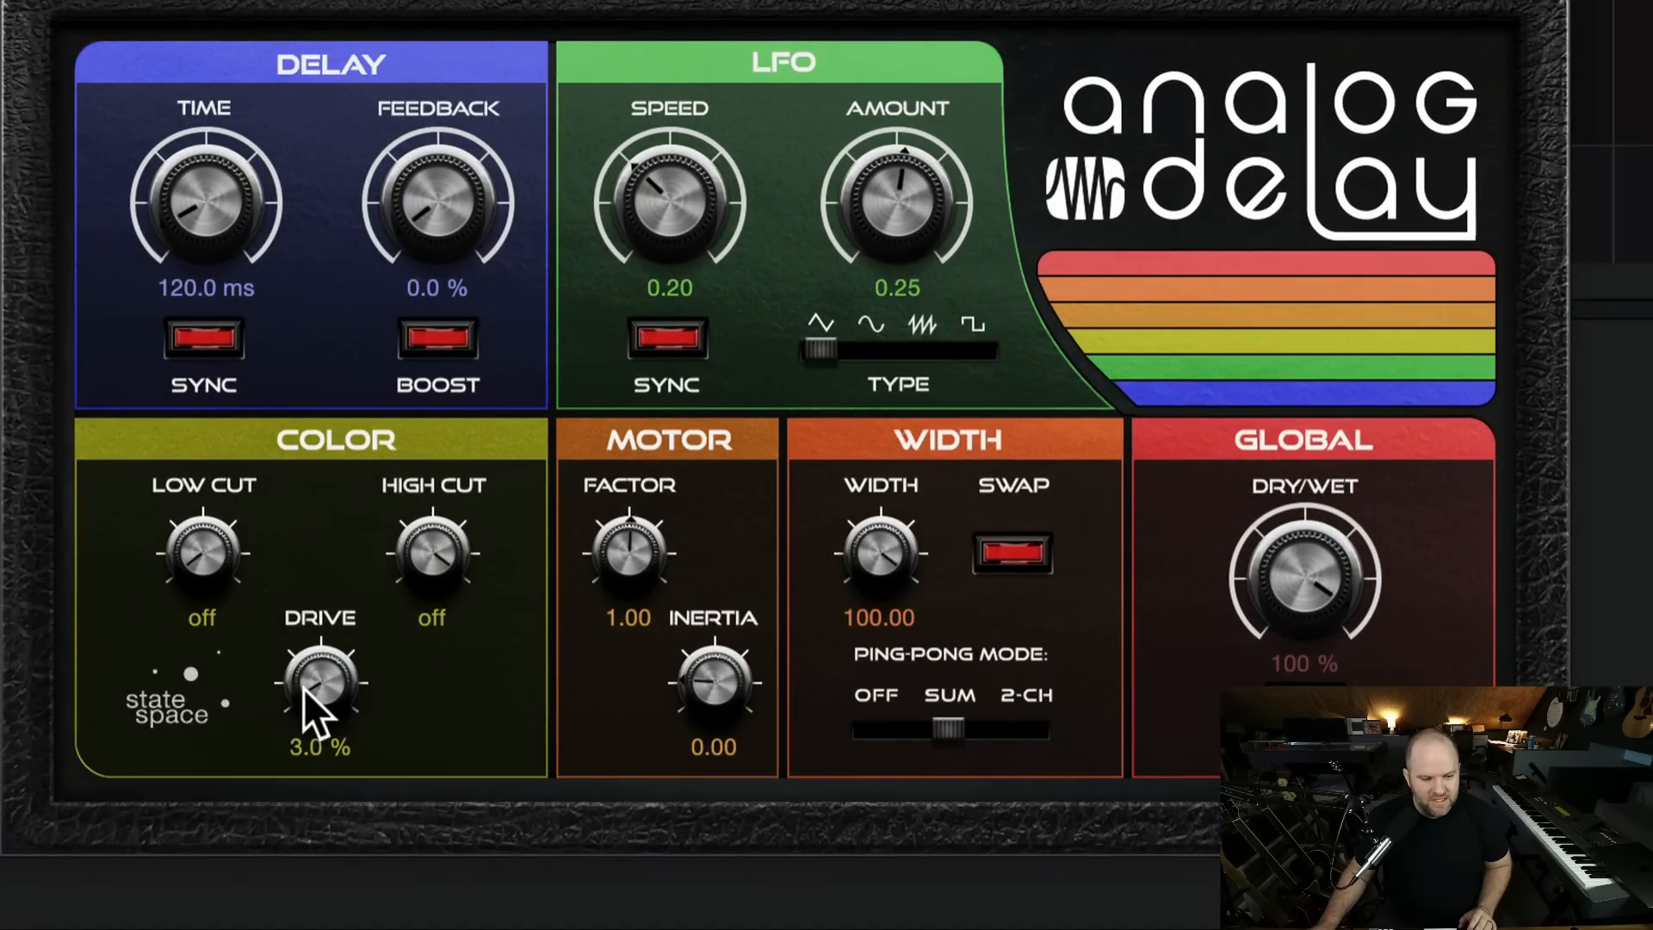
left_click_drag(303, 688, 331, 796)
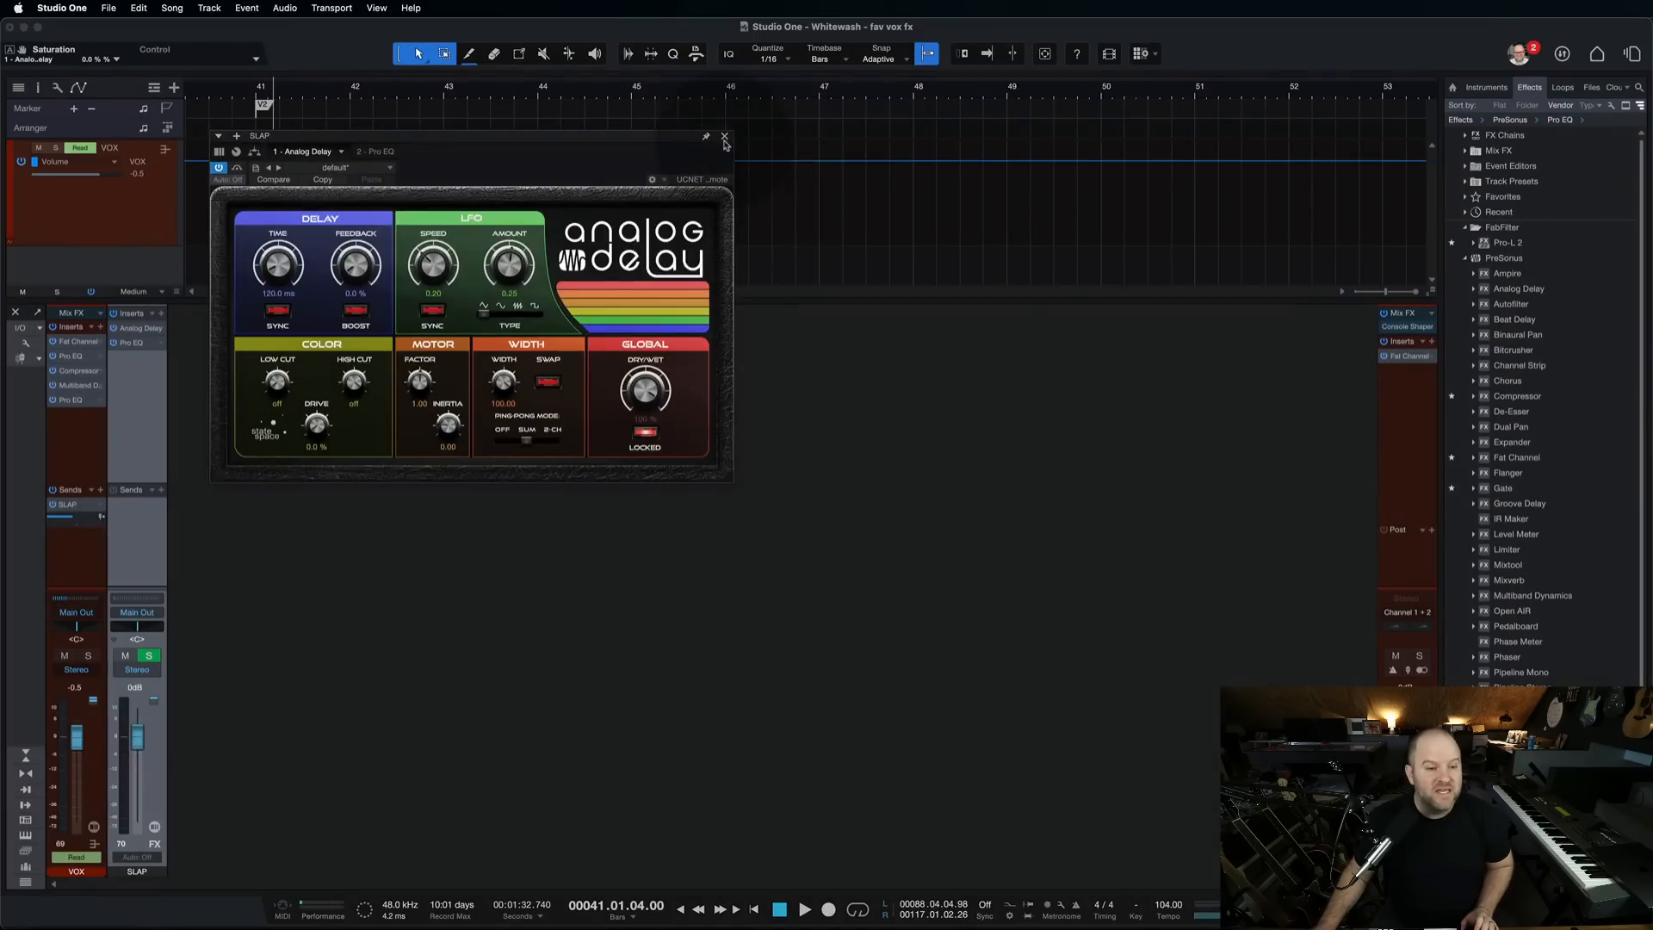
left_click(724, 138)
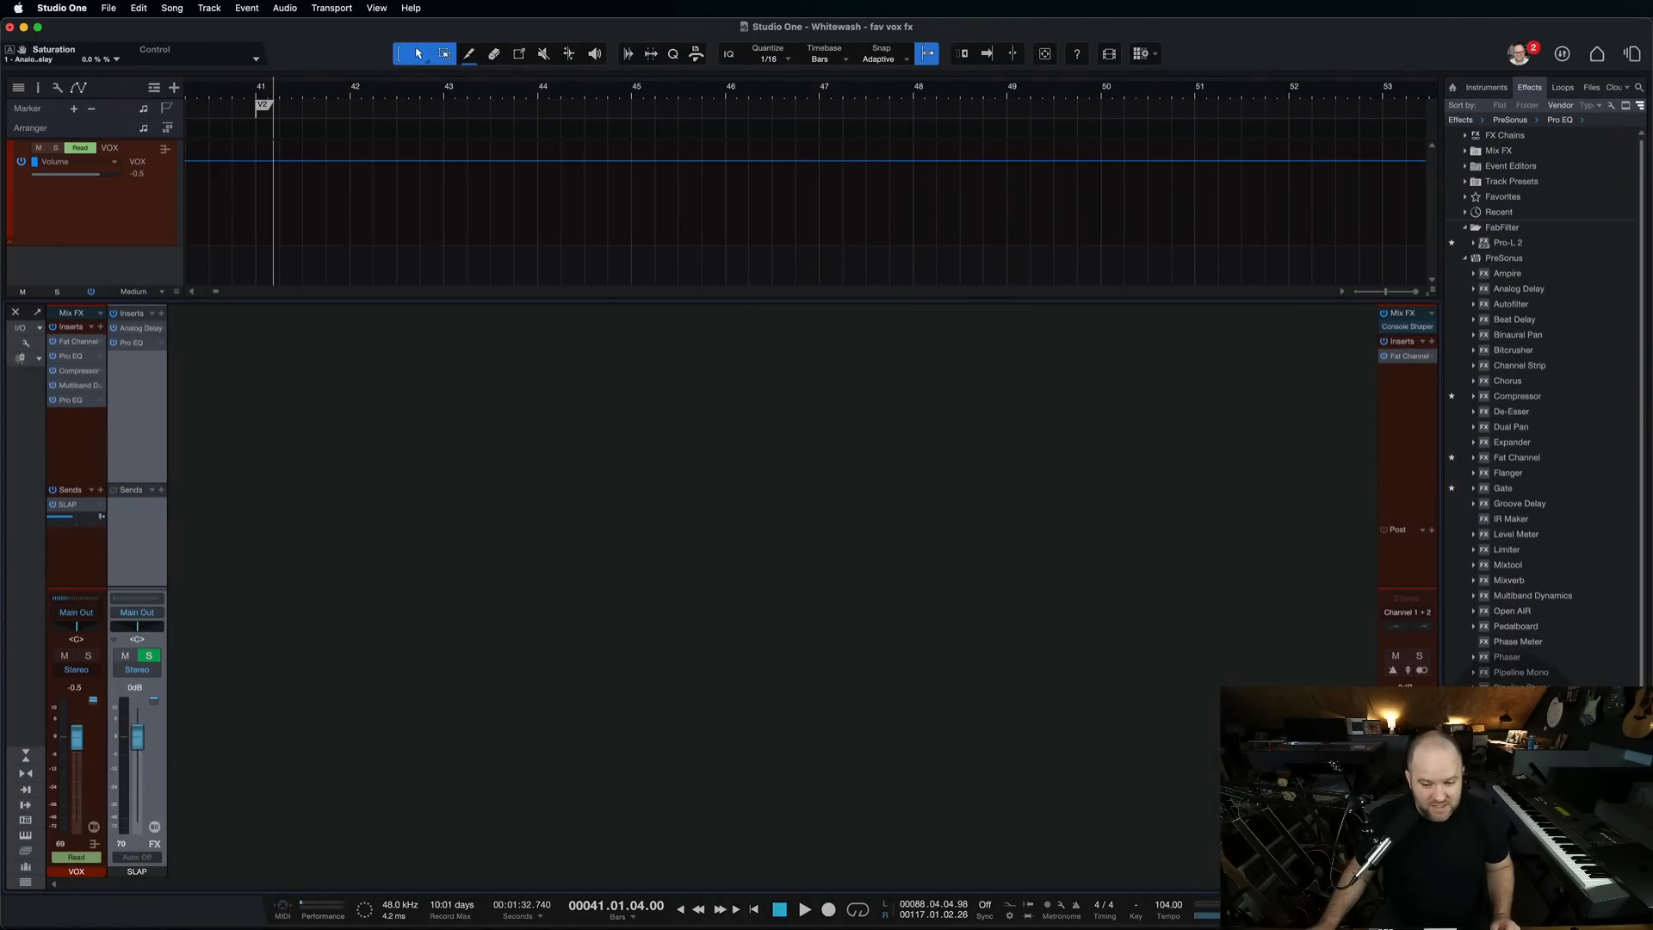
- Insert RedlightDist ahead of the Analog Delay on the SLAP channel and collapse its inline controls
left_click_drag(1520, 718, 145, 326)
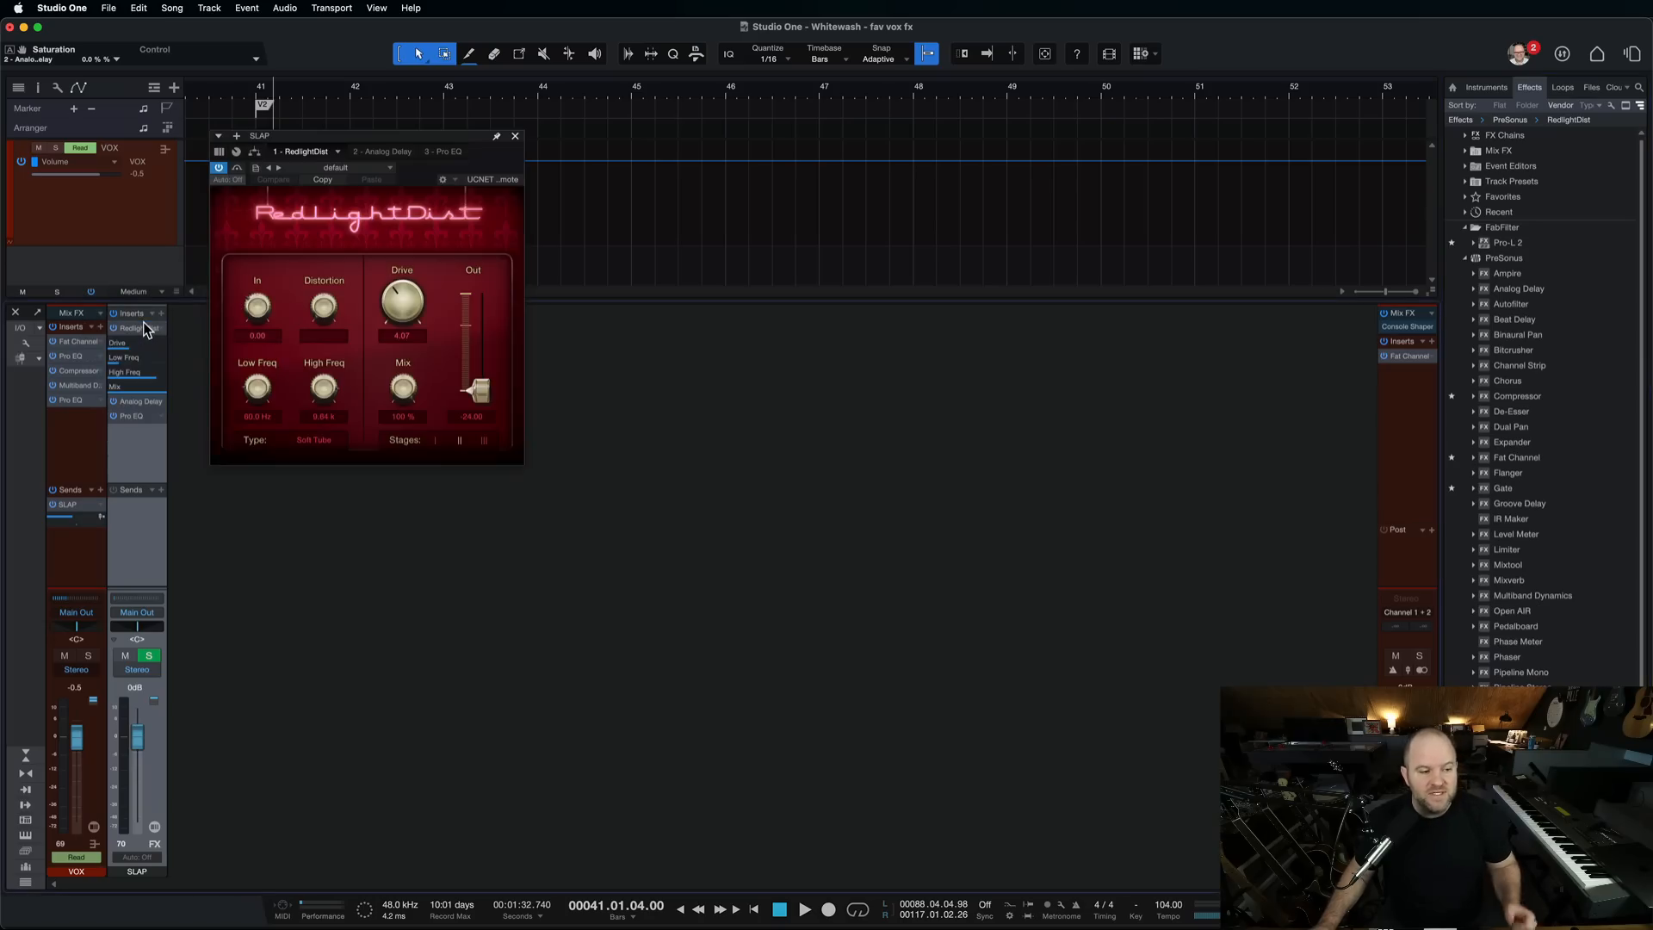
left_click(138, 329)
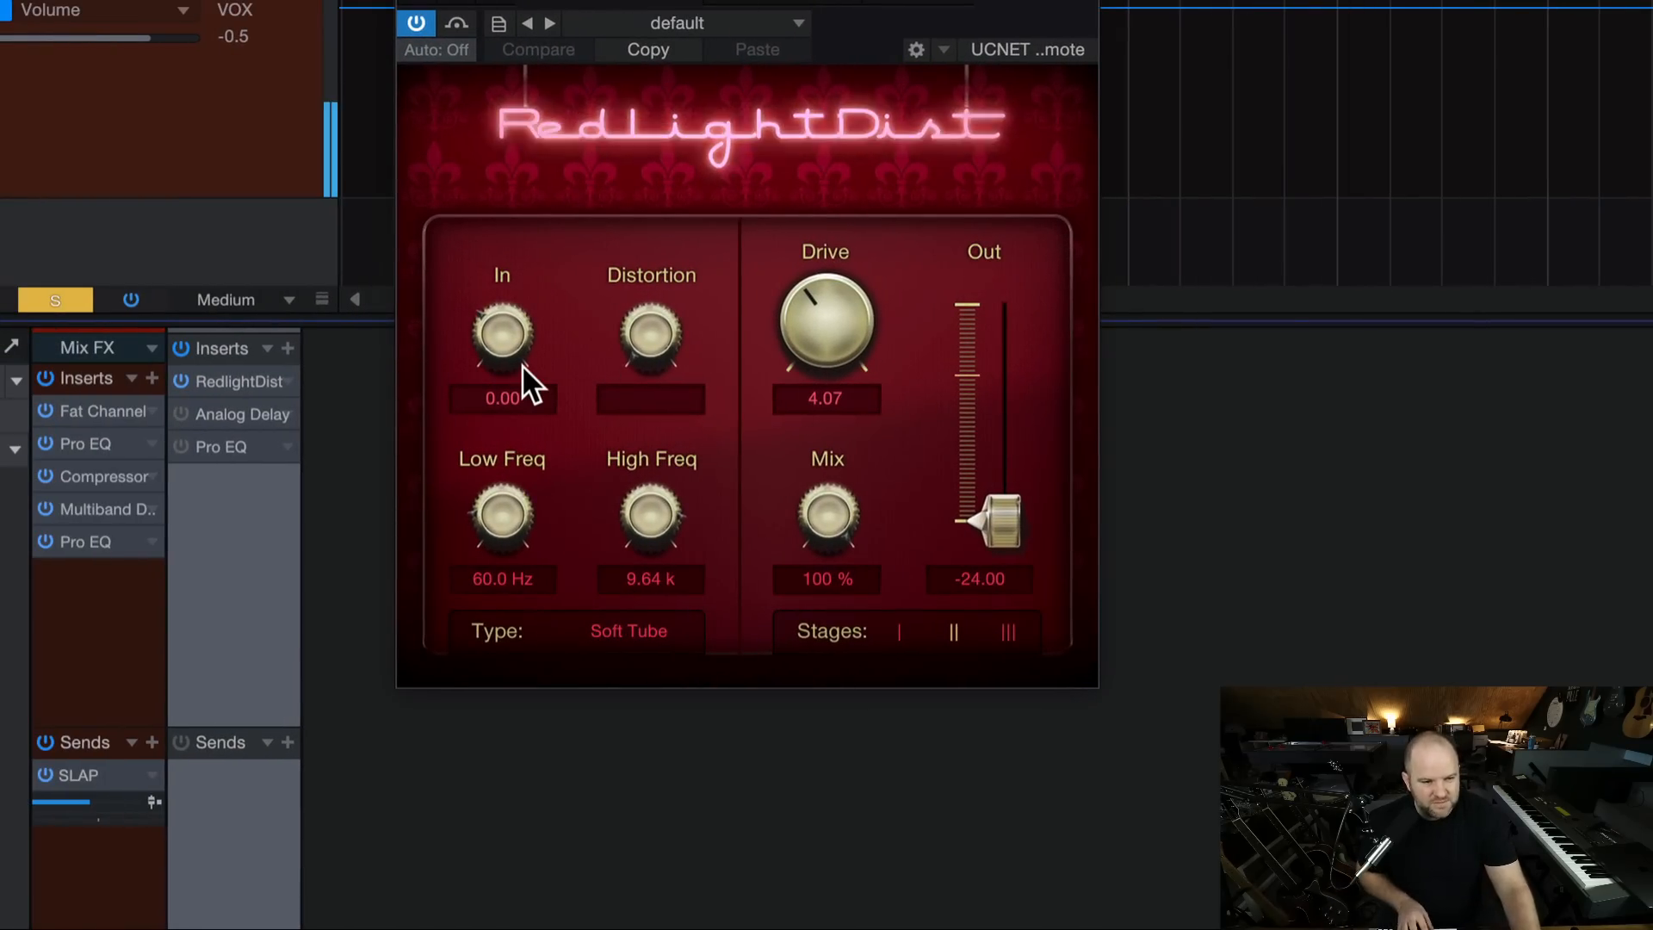
- Set RedlightDist's Drive to 10.34 and its output level to -18.56 dB during playback
left_click_drag(828, 337, 843, 272)
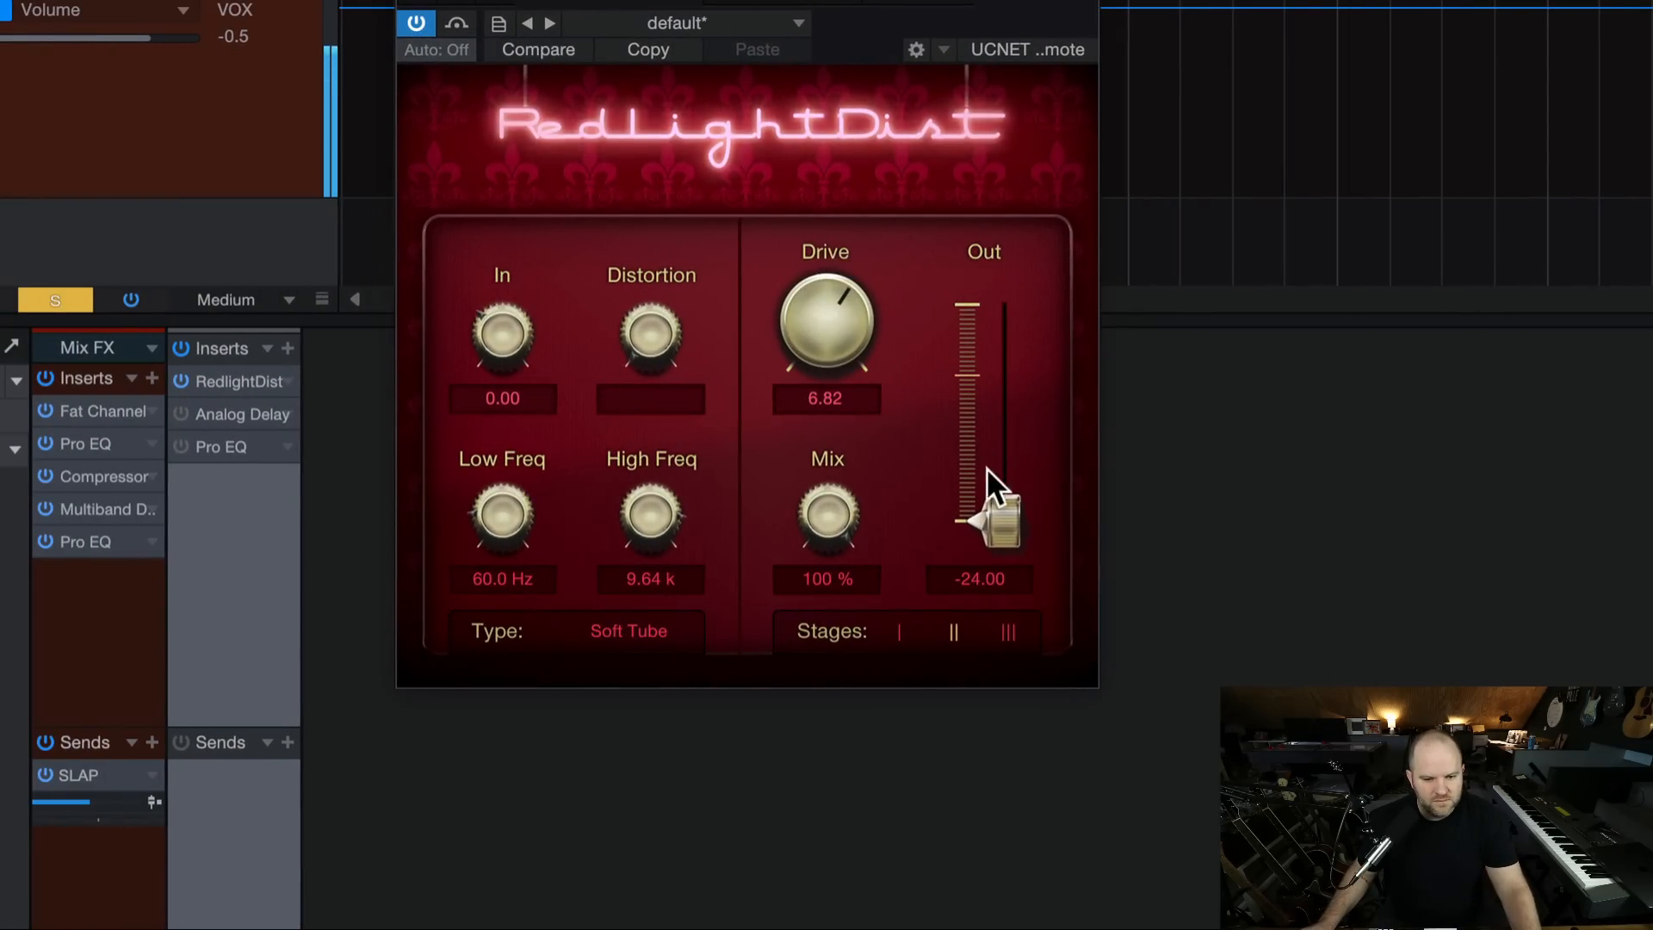
left_click_drag(991, 508, 1002, 468)
left_click_drag(829, 338, 819, 322)
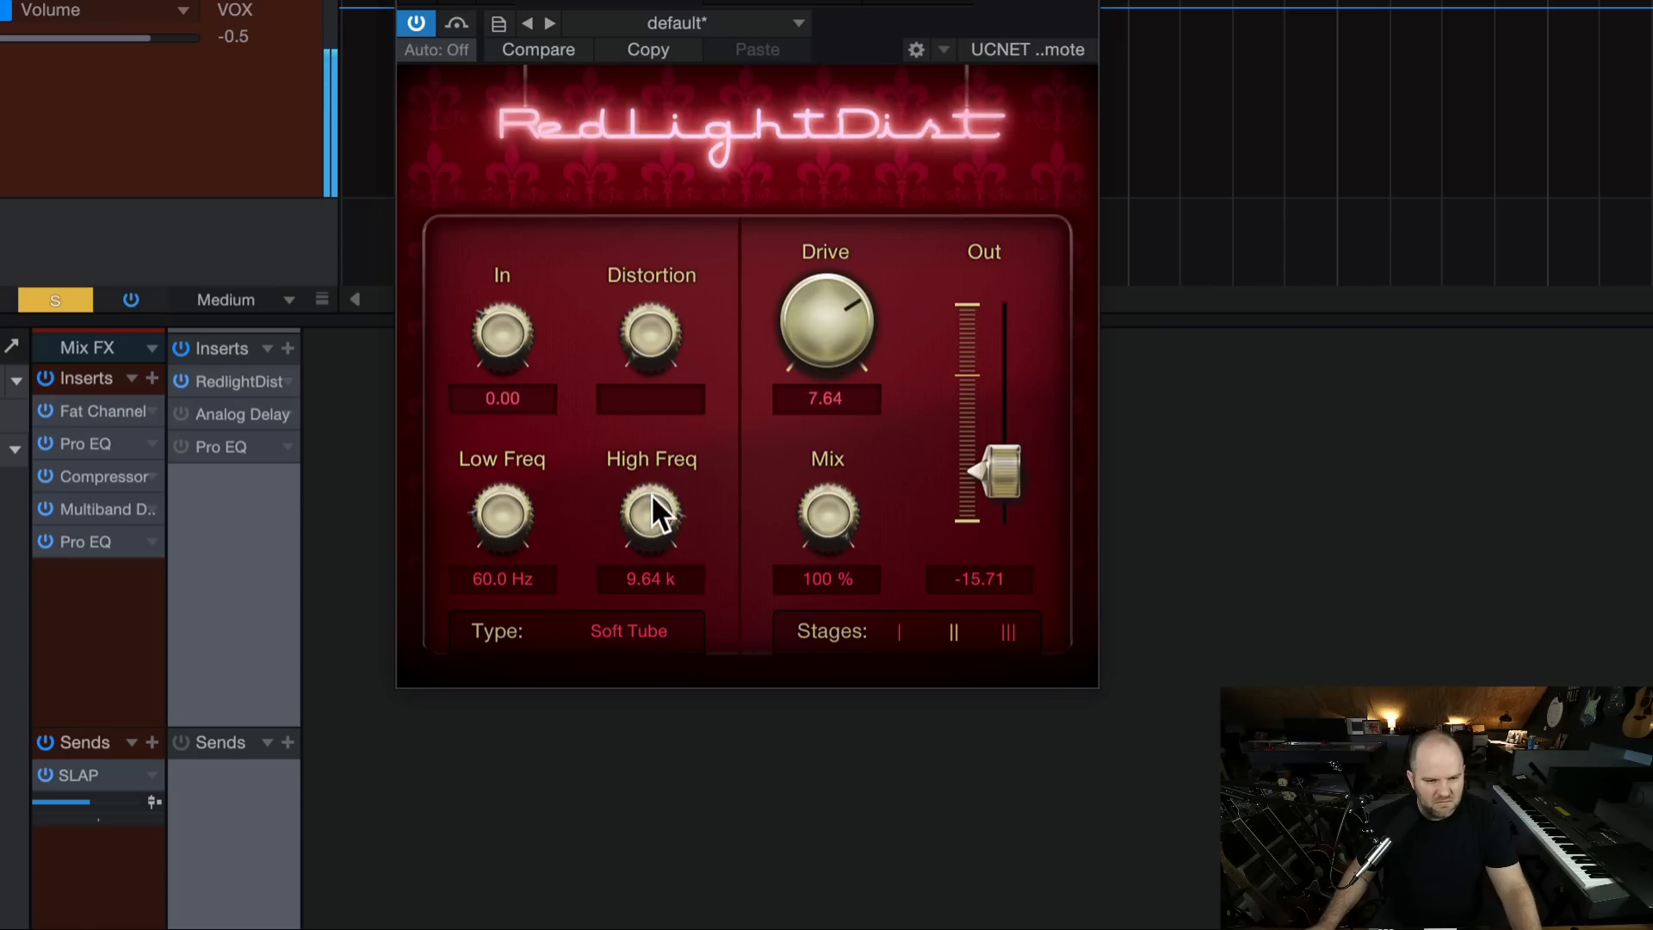
left_click_drag(804, 370, 799, 263)
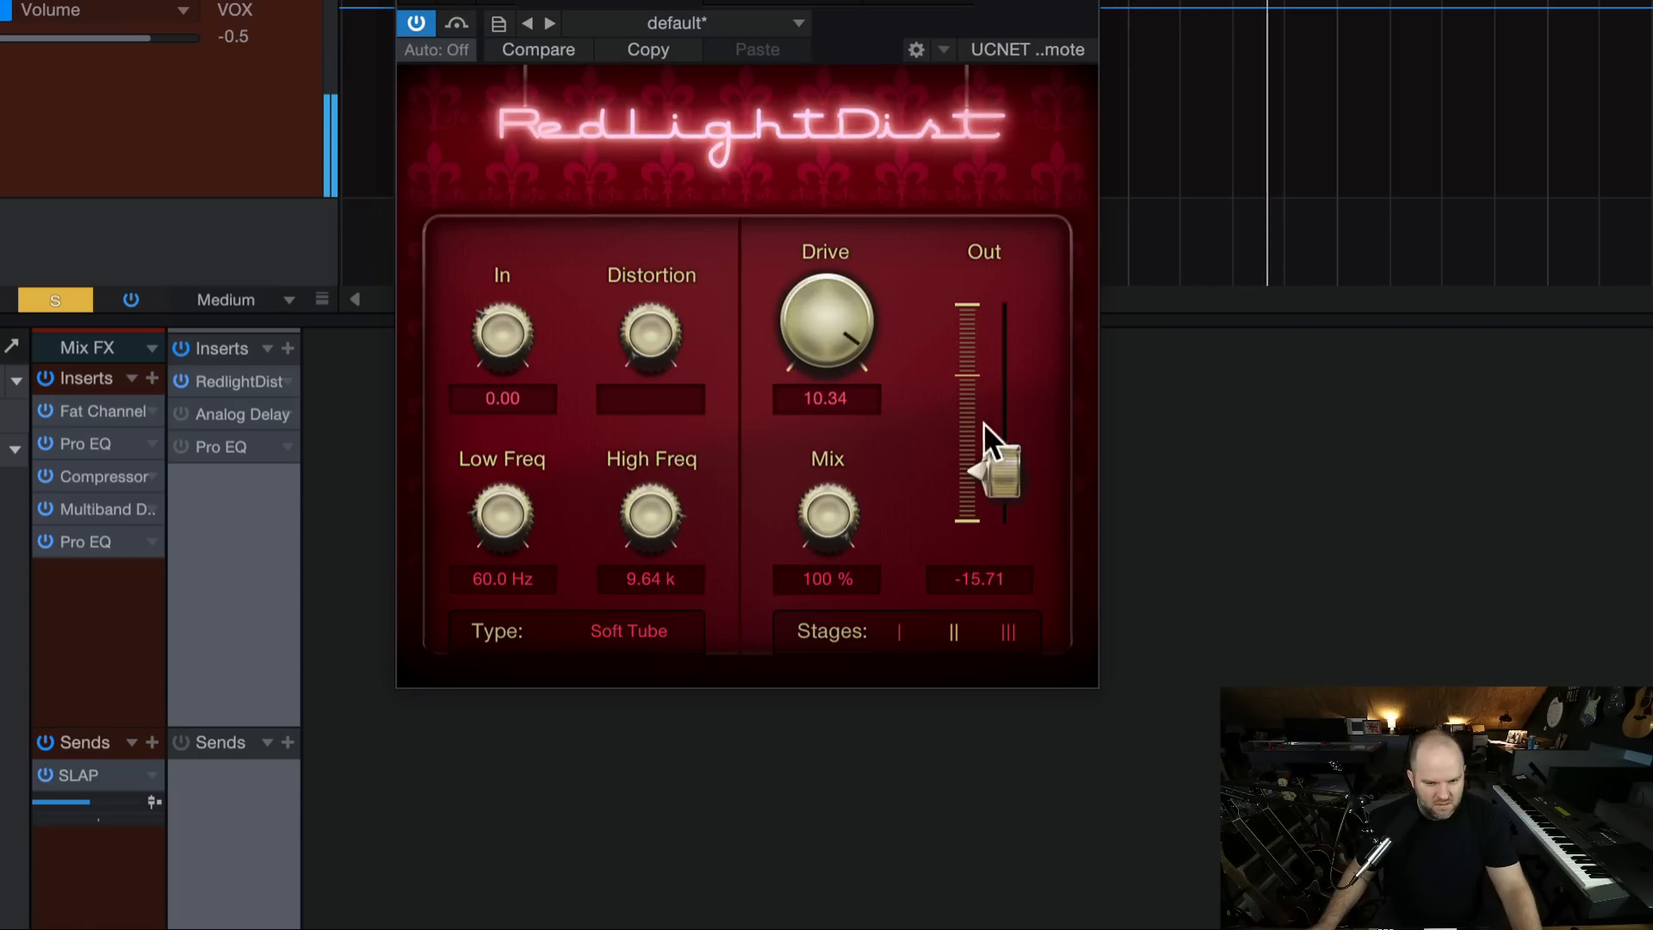
left_click_drag(990, 462, 990, 480)
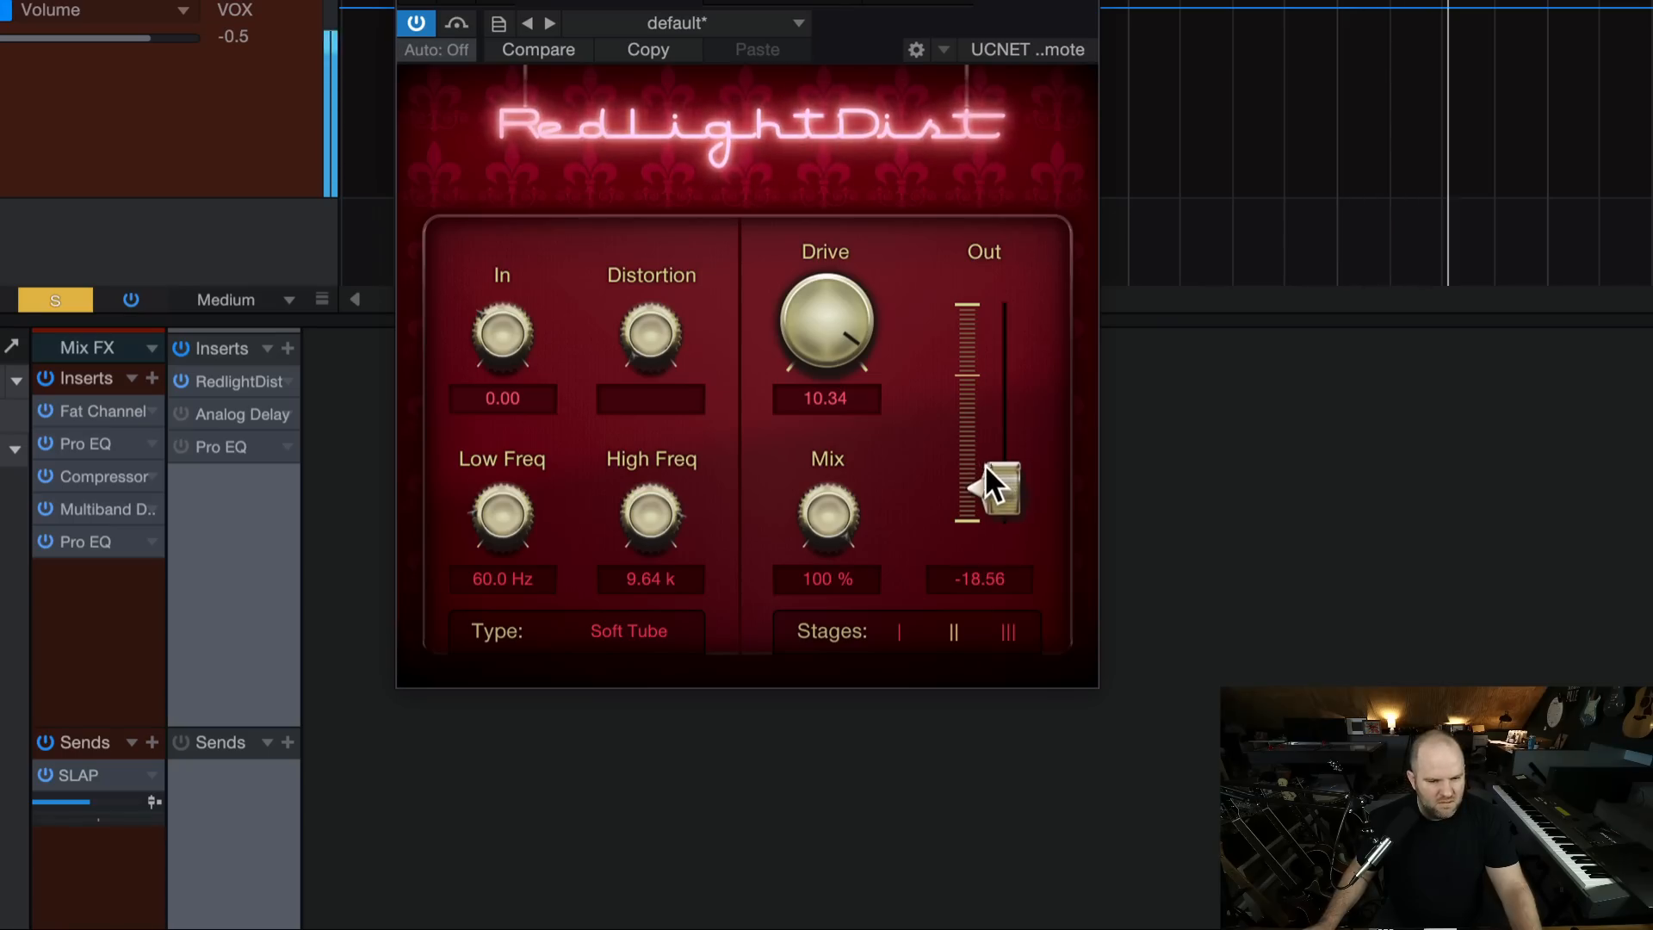
- Reactivate the bypassed Analog Delay on the SLAP channel and audition the distorted slap before stopping playback
left_click(181, 414)
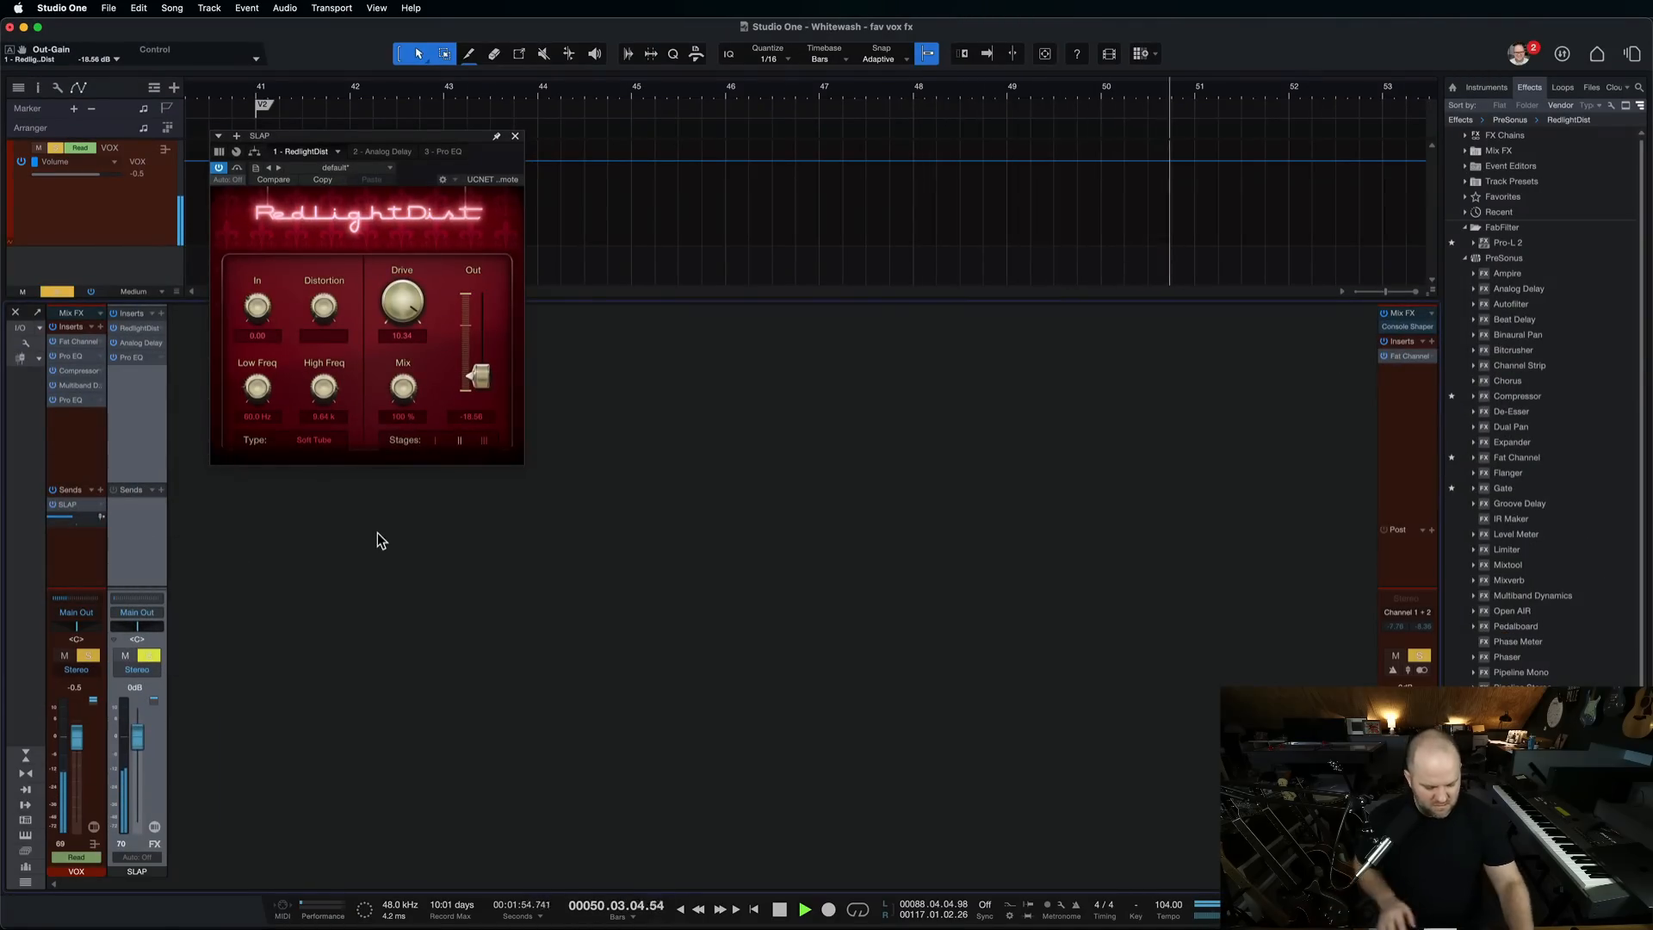
key("space")
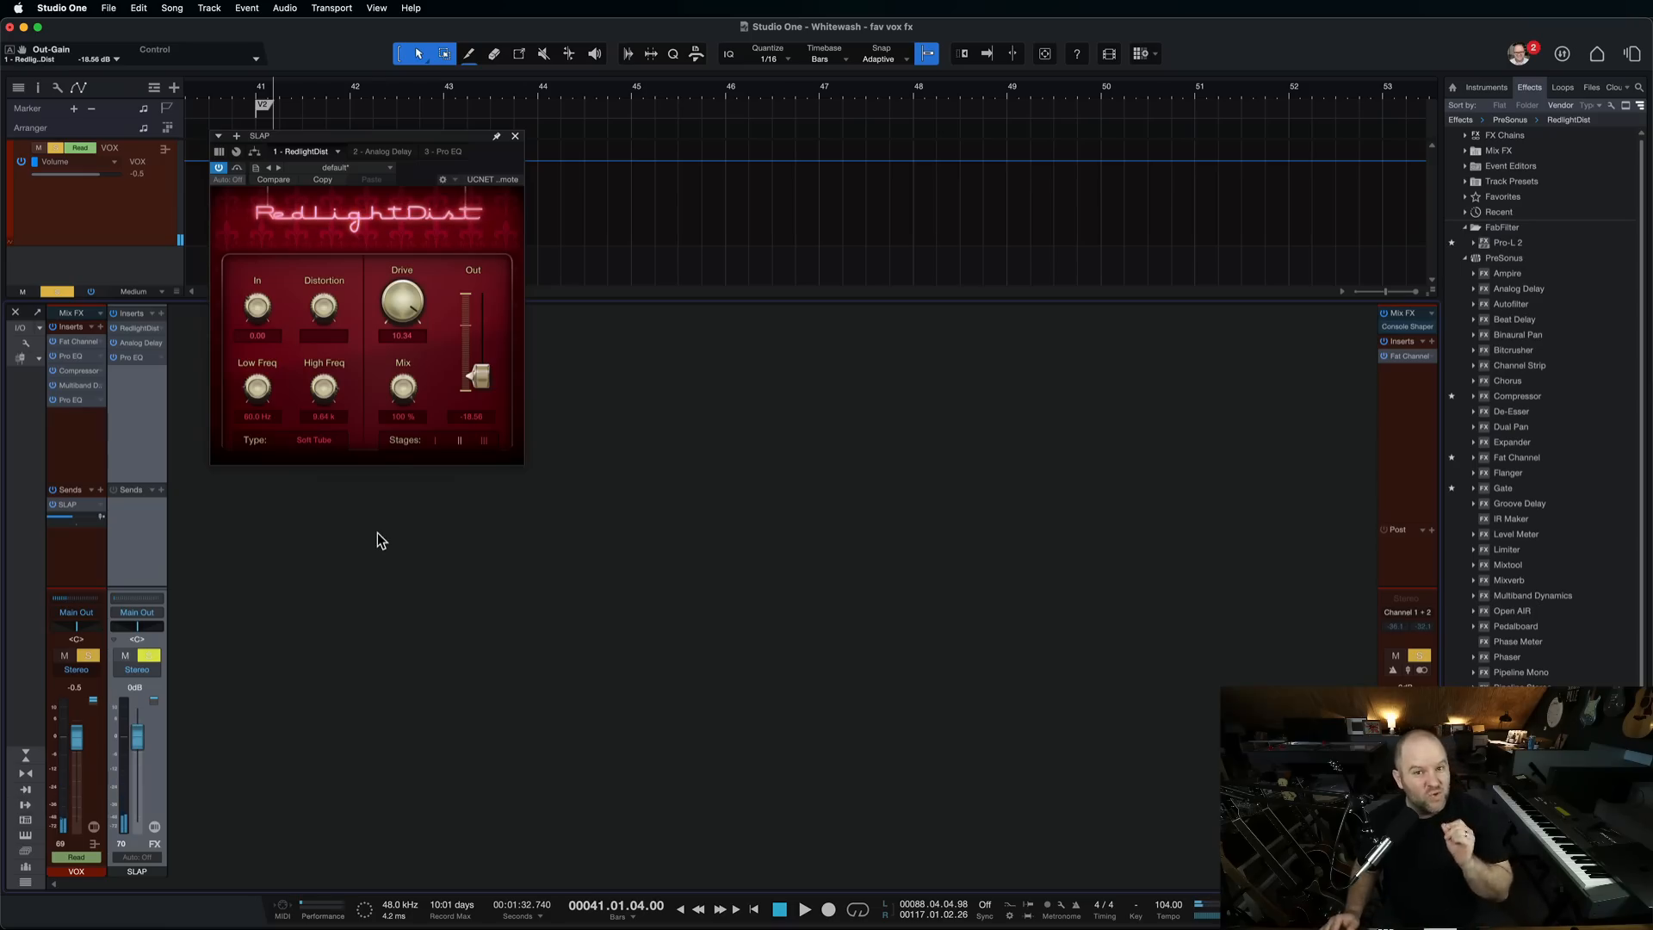